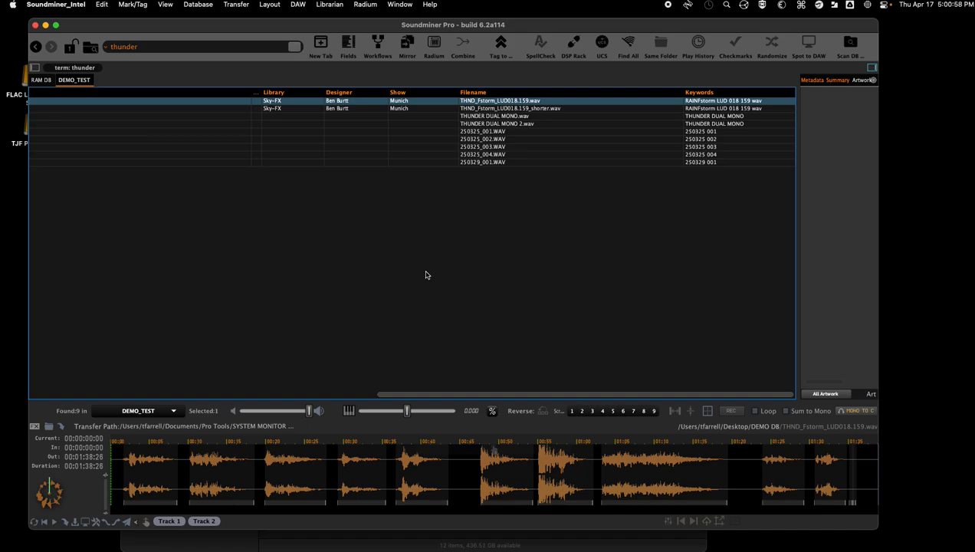
Switch to SMDB Companion, acknowledge the backup reminder and expand its window to full screen
mouse_move(373, 541)
click(641, 533)
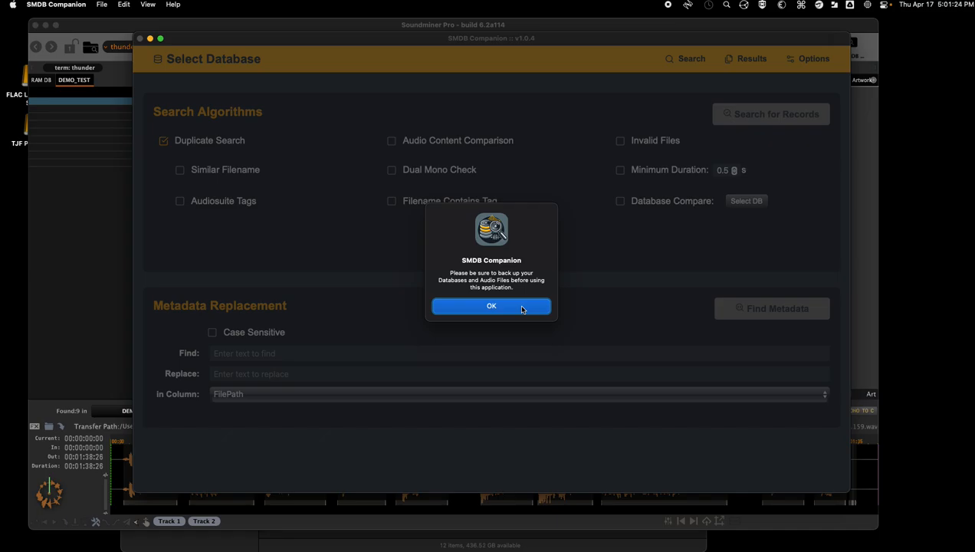
click(521, 307)
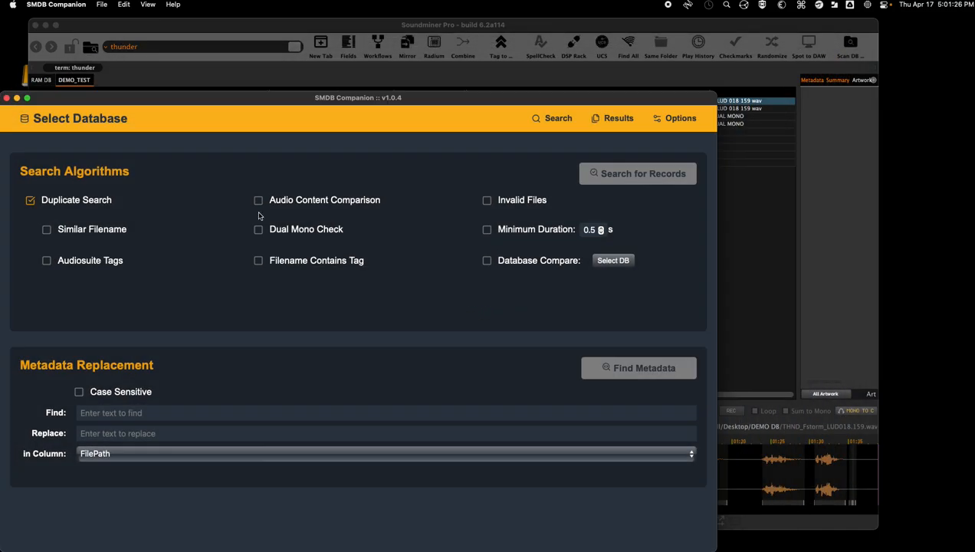
click(28, 99)
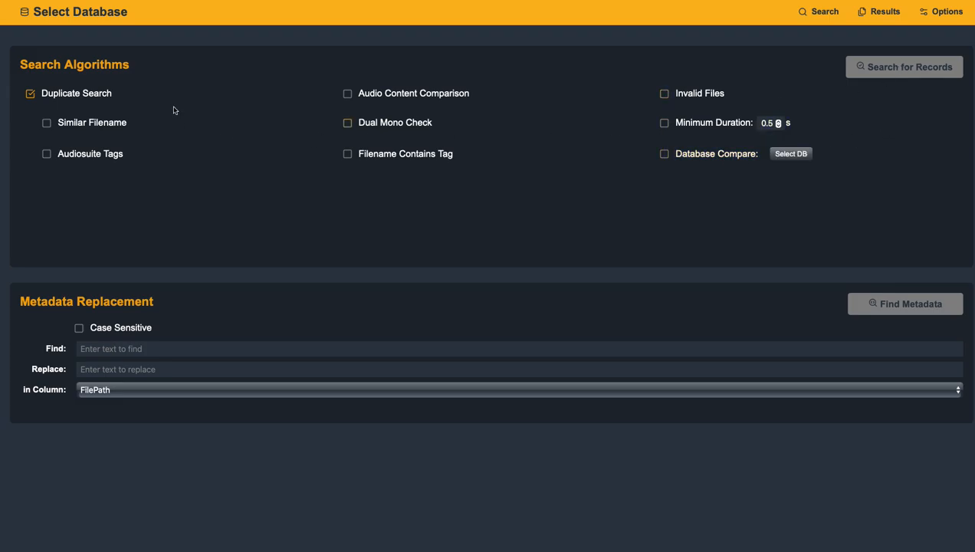
Load the DEMO_TEST.sqlite database and search its records with only Duplicate Search enabled
click(77, 12)
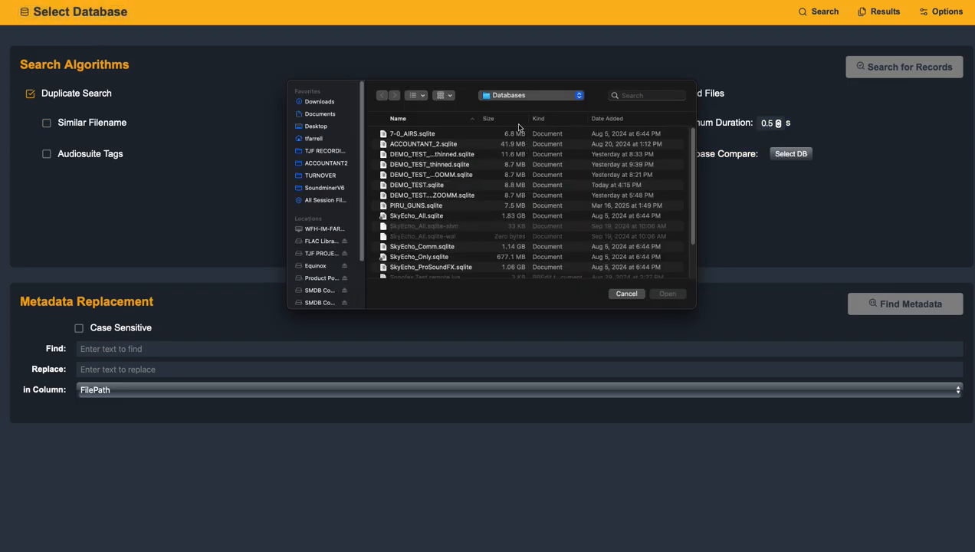
double_click(436, 185)
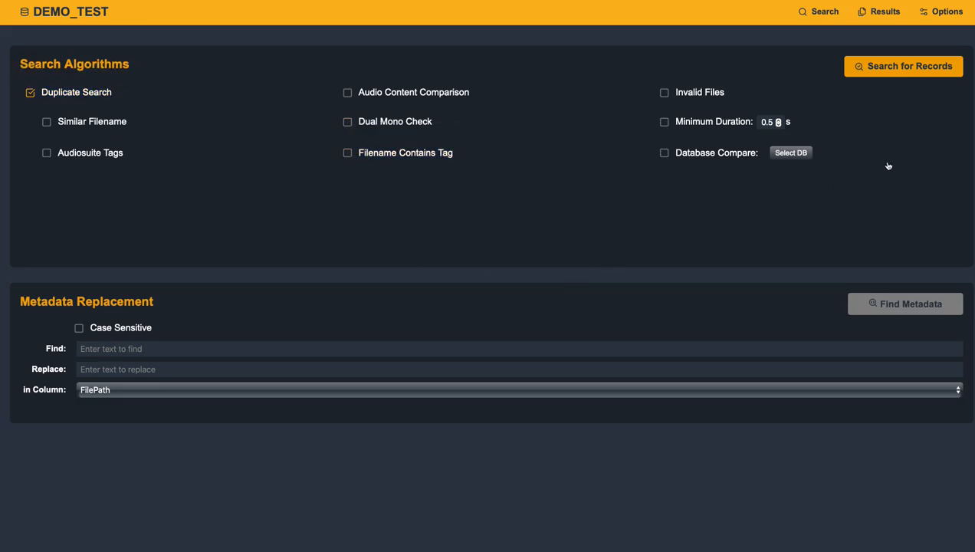
click(888, 67)
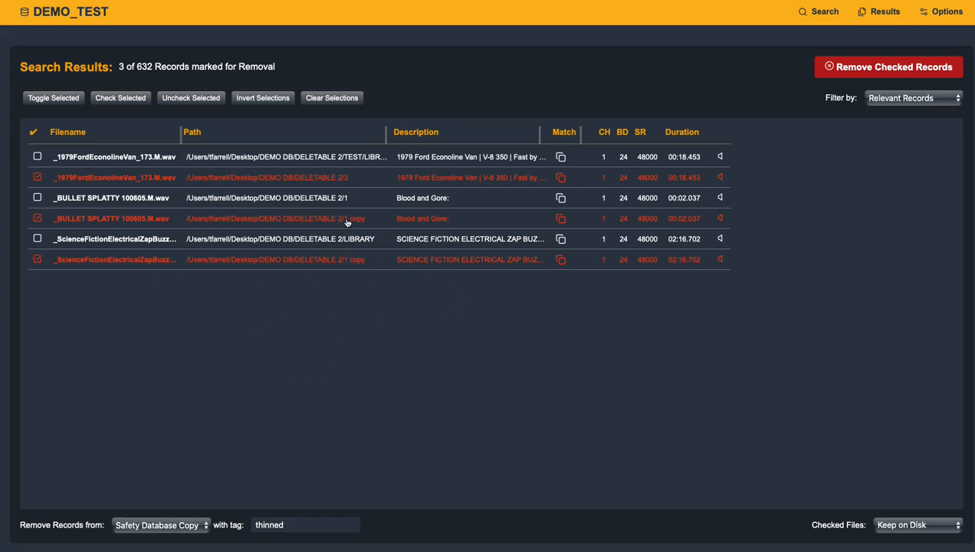
Mark and unmark the first Econoline van record, and bring up the removal confirmation for the checked records without going through with it
click(38, 157)
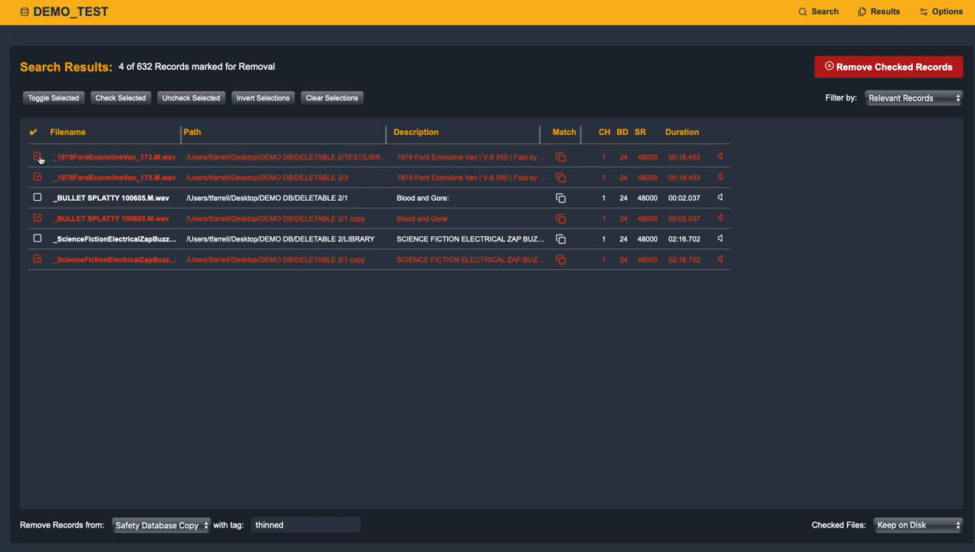
click(39, 157)
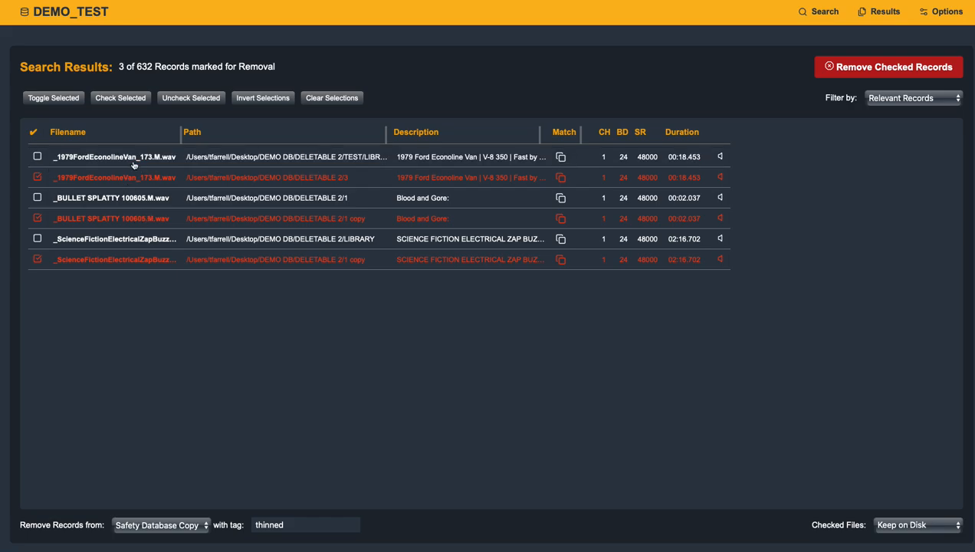
click(871, 73)
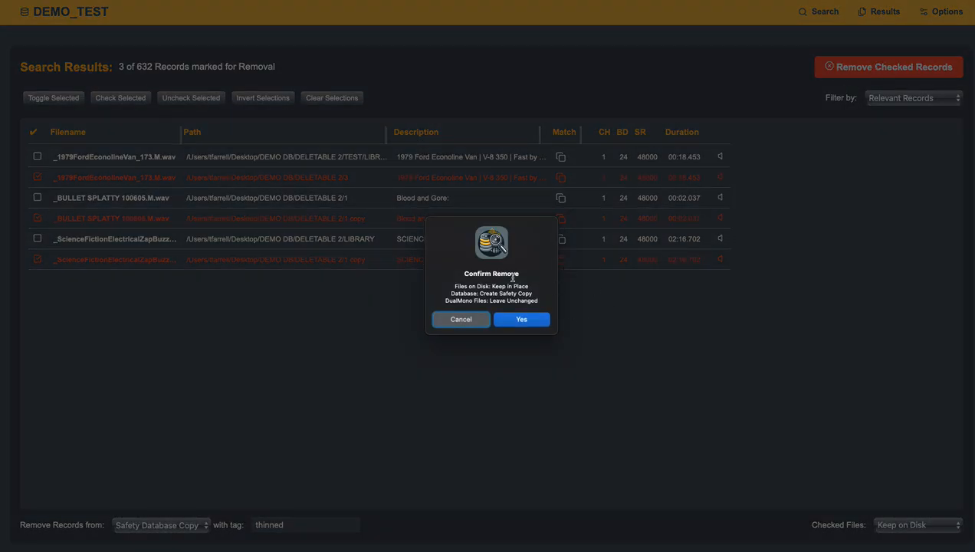
click(460, 320)
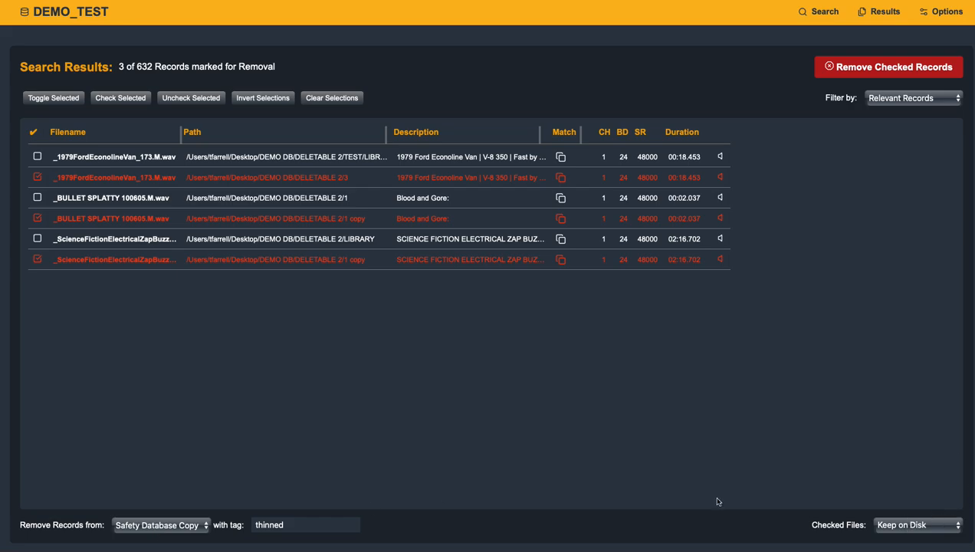
Try the Move To Trash and Permanently Delete options for the checked files, and return the setting to Keep on Disk
click(928, 525)
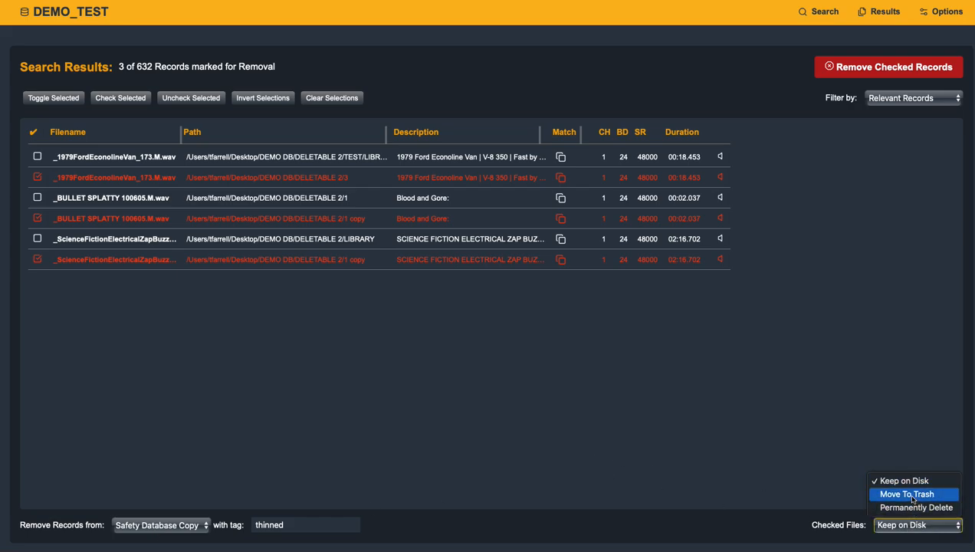
click(906, 494)
click(906, 525)
click(905, 535)
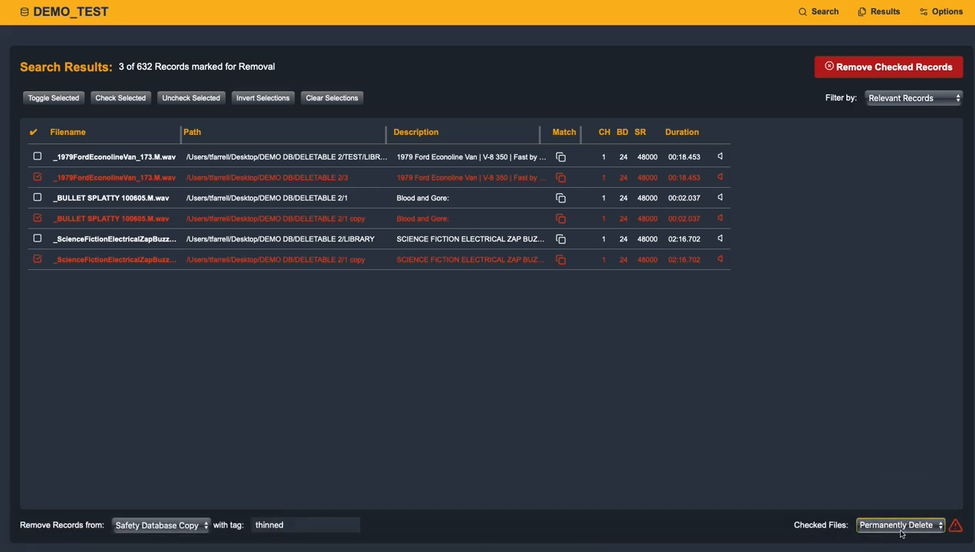
click(896, 527)
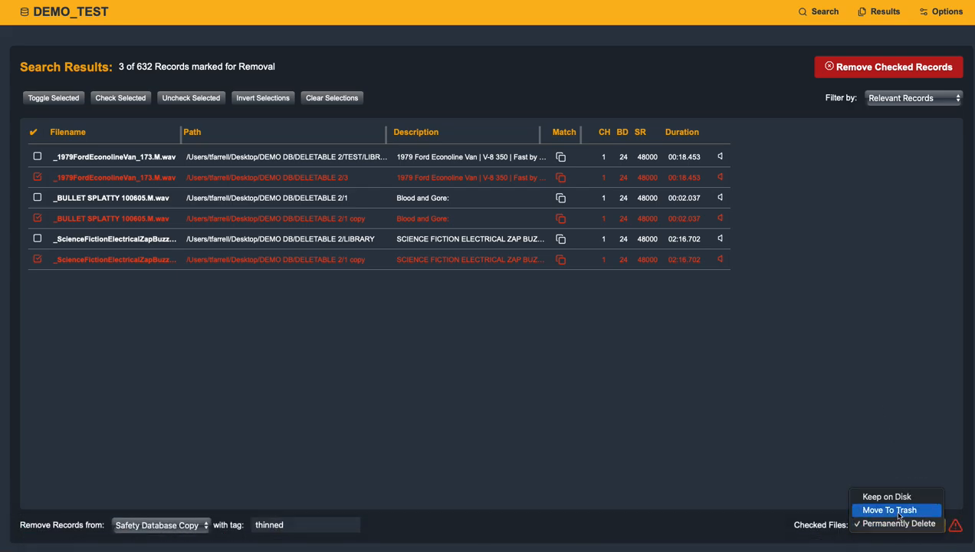
click(887, 496)
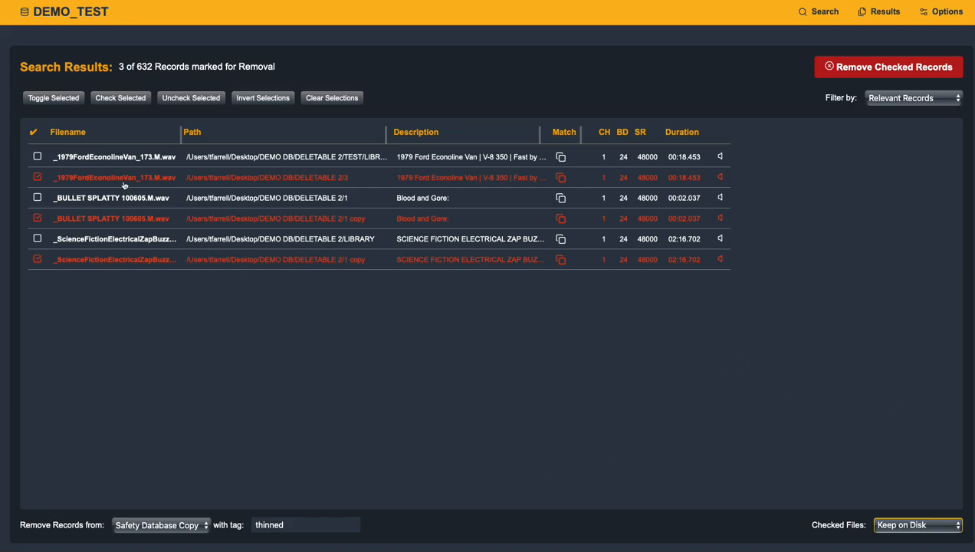
Select the first Econoline van record and both BULLET SPLATTY records, and toggle their removal marks back and forth
click(99, 158)
click(97, 216)
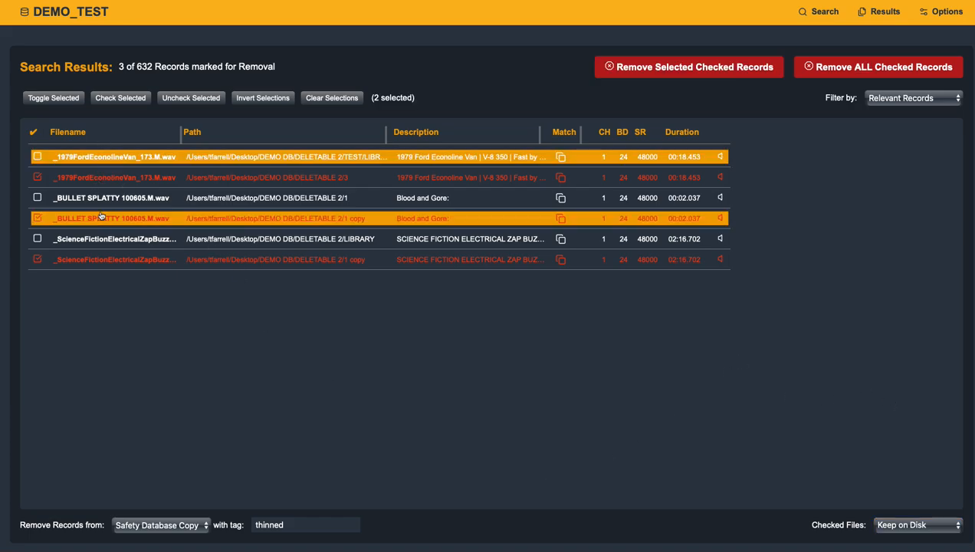
click(102, 197)
click(52, 98)
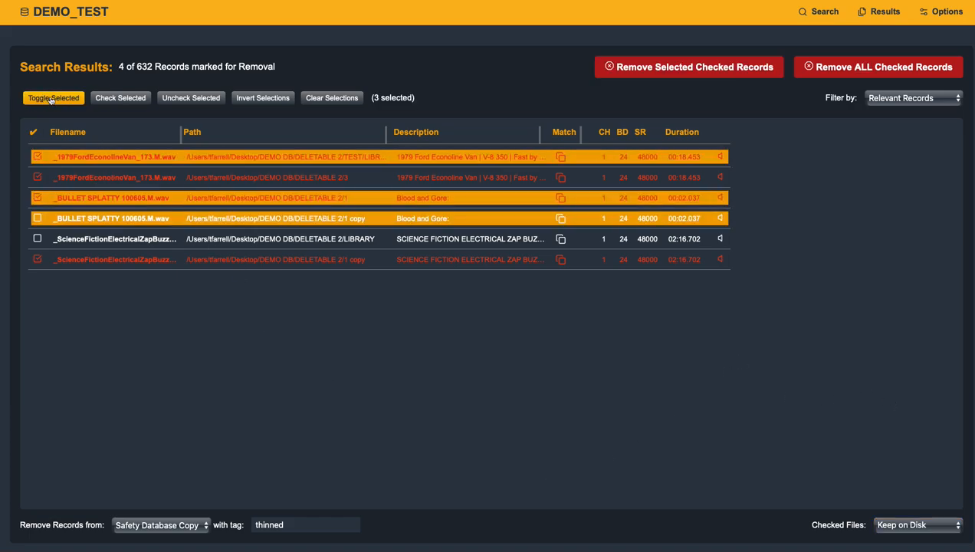
click(52, 98)
click(52, 98)
click(52, 98)
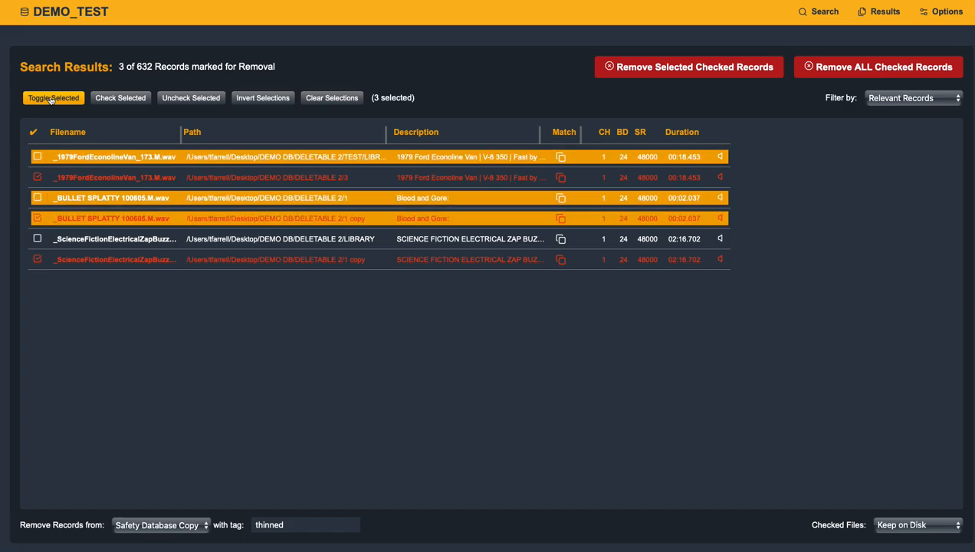
Check and then uncheck the three selected records, try inverting the row selection, and clear it
click(121, 97)
click(192, 98)
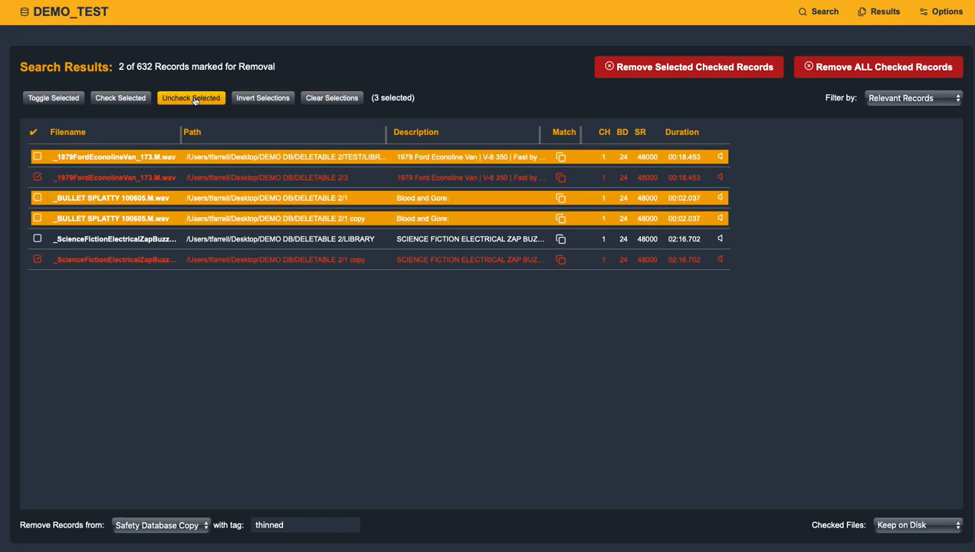
click(255, 100)
click(256, 99)
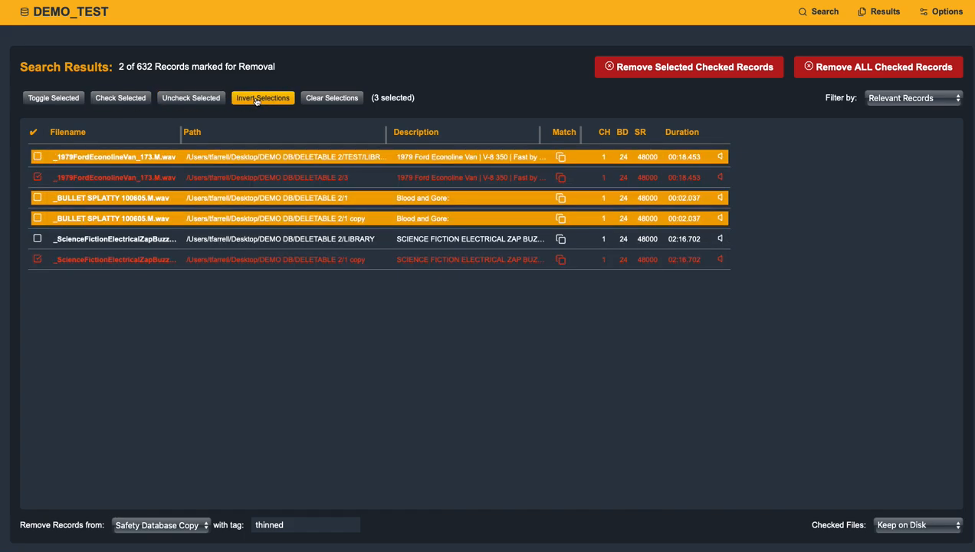
click(259, 99)
click(328, 99)
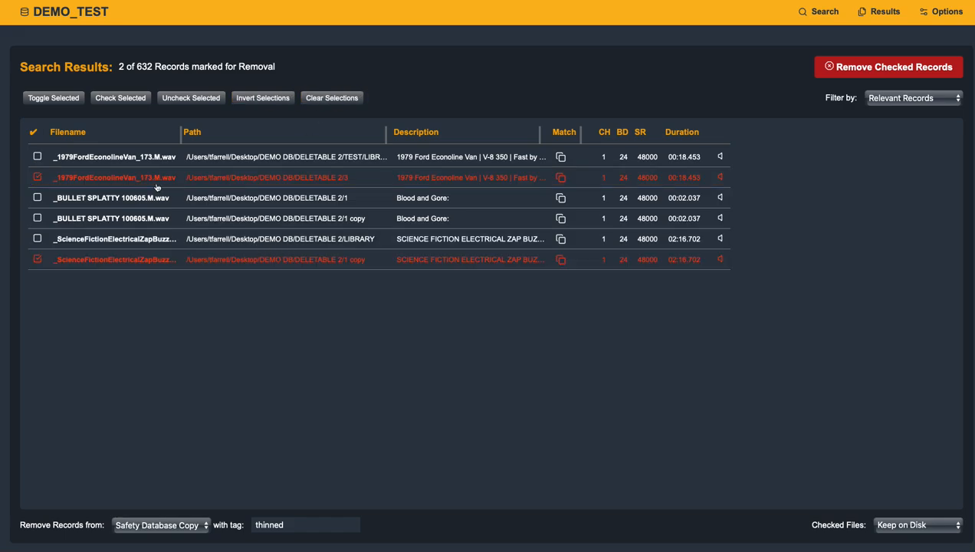
Try selecting the first five records as a range, deselect them, and try selecting and deselecting all records
click(119, 161)
shift+click(106, 239)
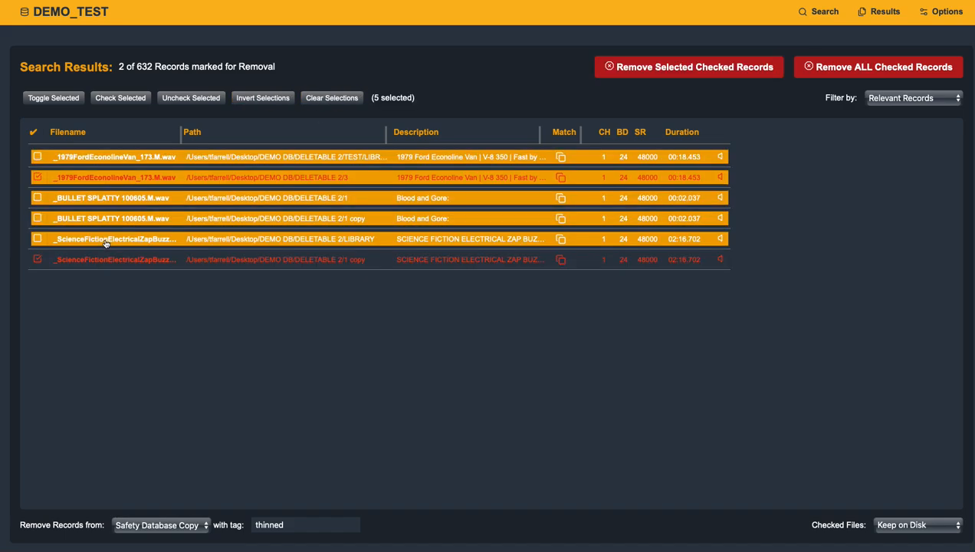
click(128, 195)
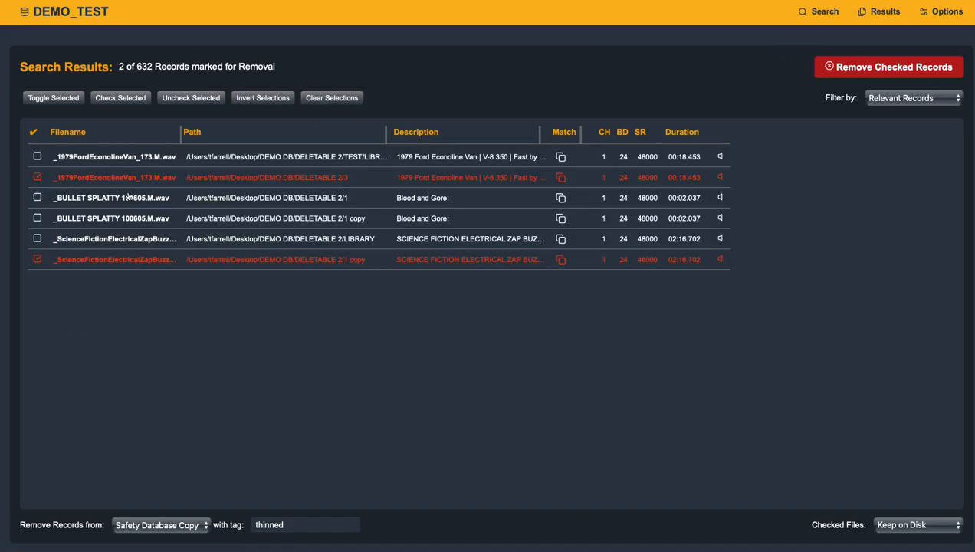
key(super+a)
click(120, 218)
Uncheck every record except the BULLET SPLATTY one in the "1 copy" folder, and mark both BULLET SPLATTY records for removal
click(112, 262)
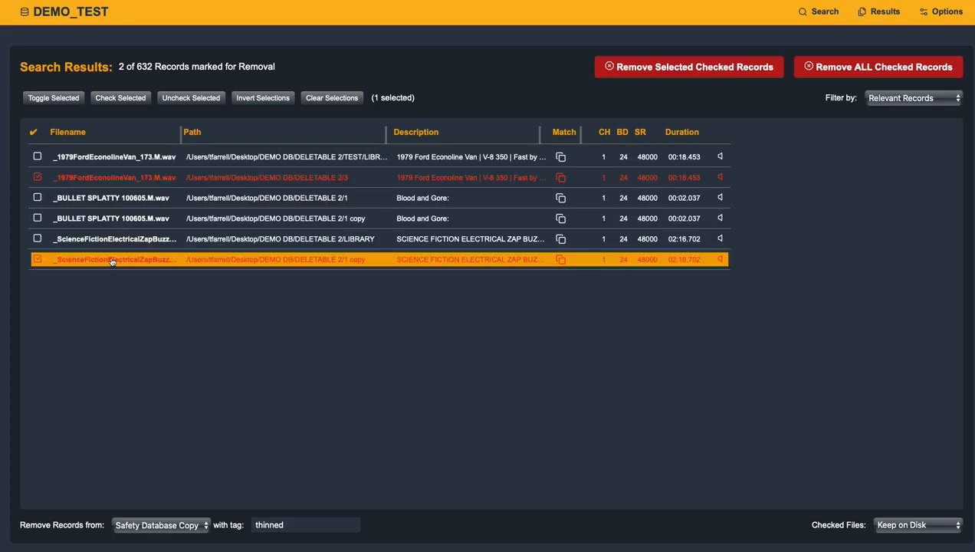
super+click(112, 242)
super+click(117, 200)
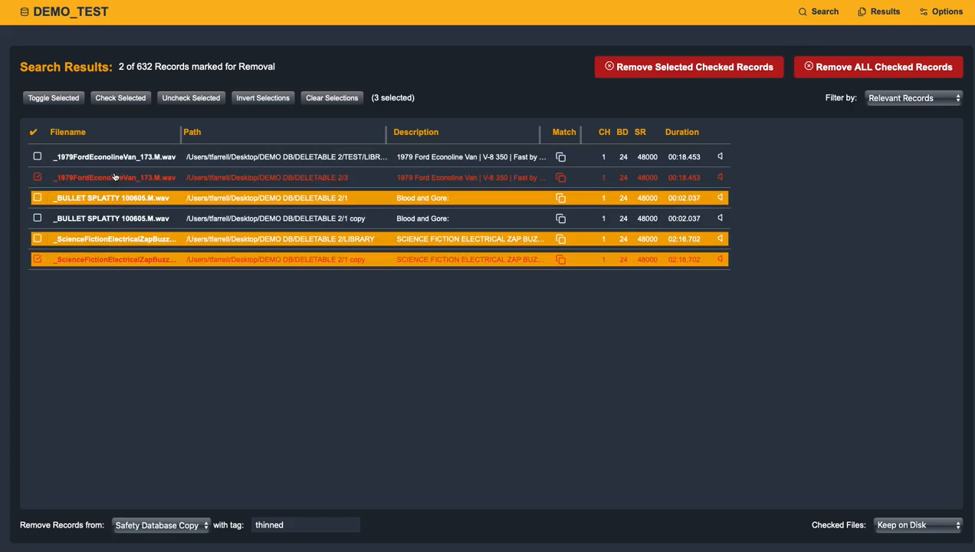
shift+click(107, 158)
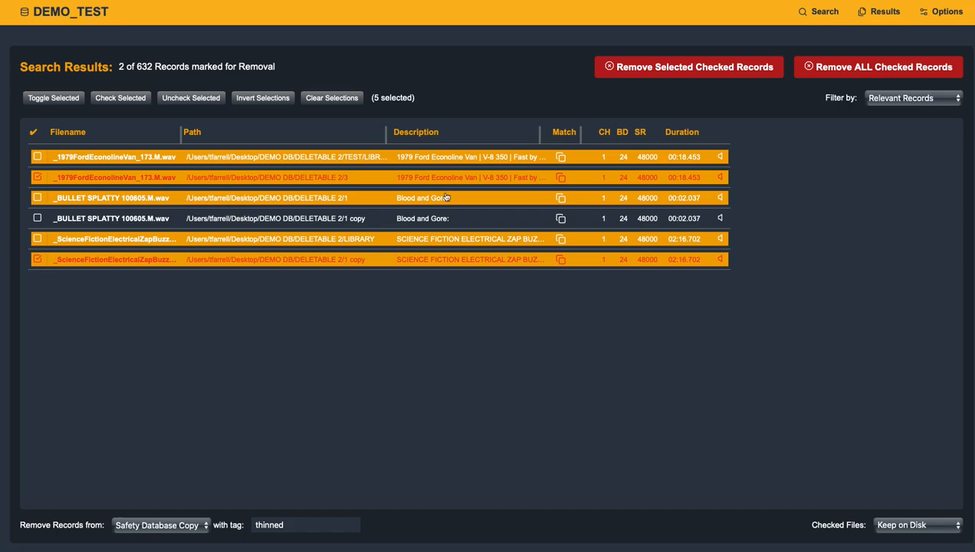
click(170, 107)
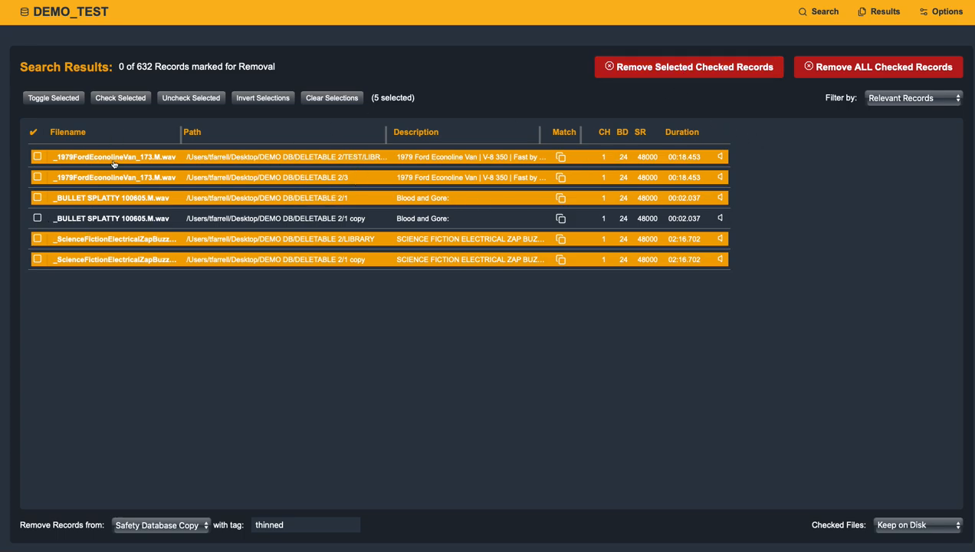
click(37, 217)
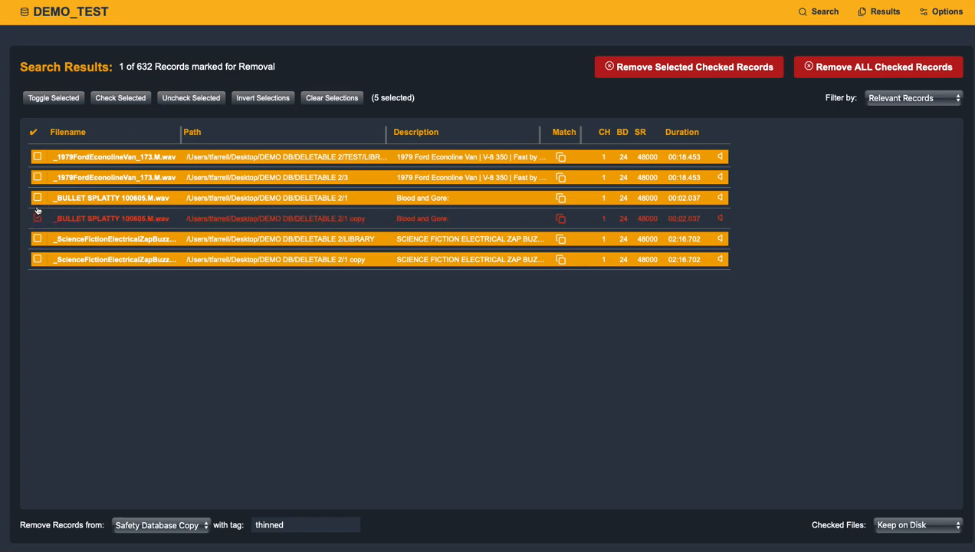
click(37, 197)
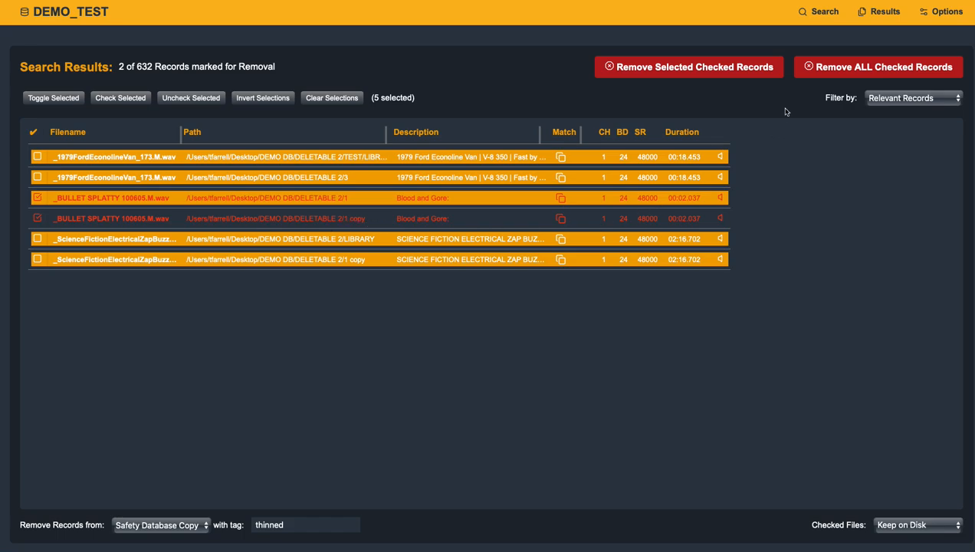
Return to the search page and add the Show field to the Duplicate Match Criteria in the preferences
click(821, 13)
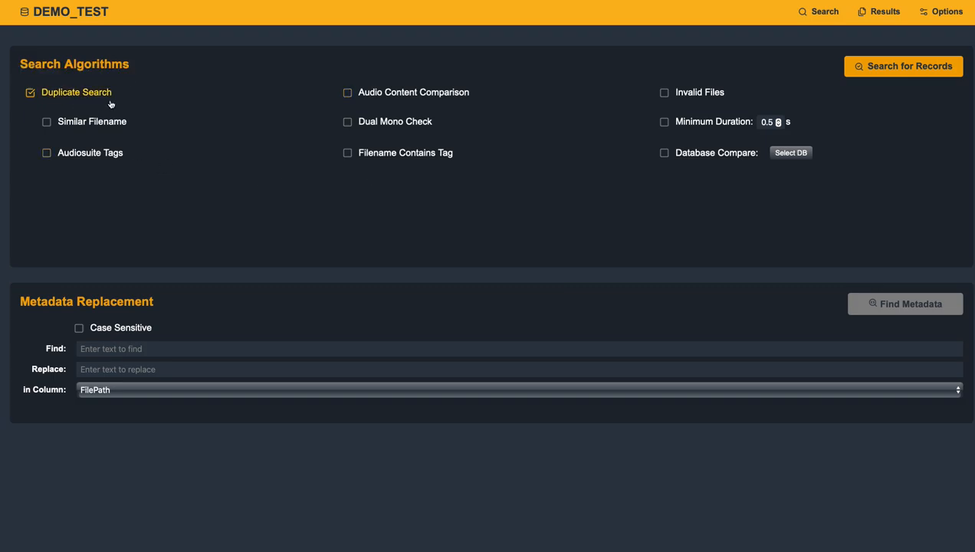
click(946, 17)
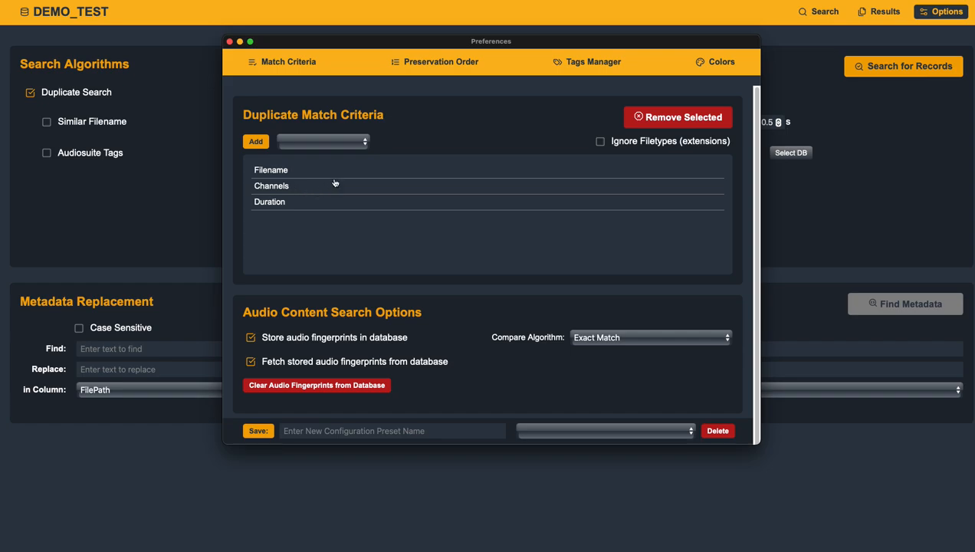
click(304, 145)
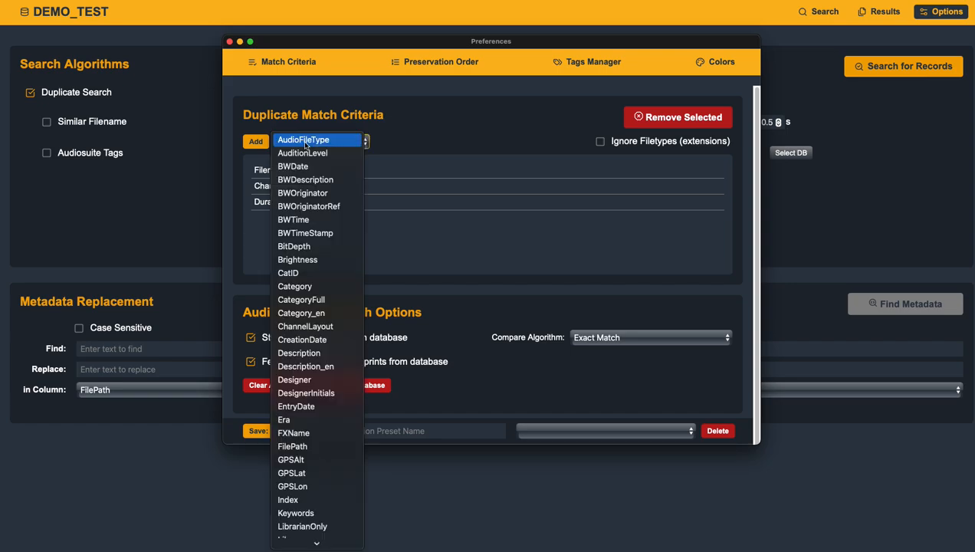
scroll(302, 341, down, 3)
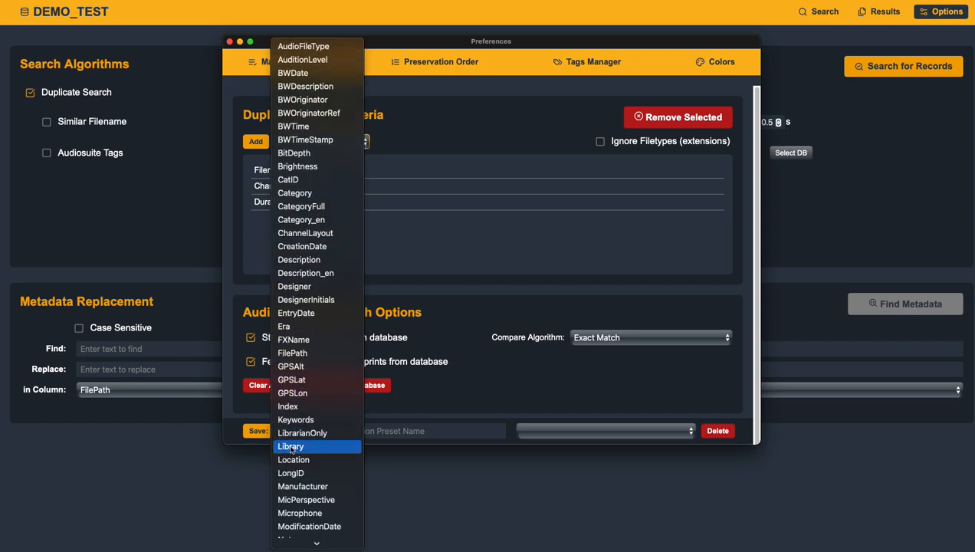
scroll(299, 311, down, 10)
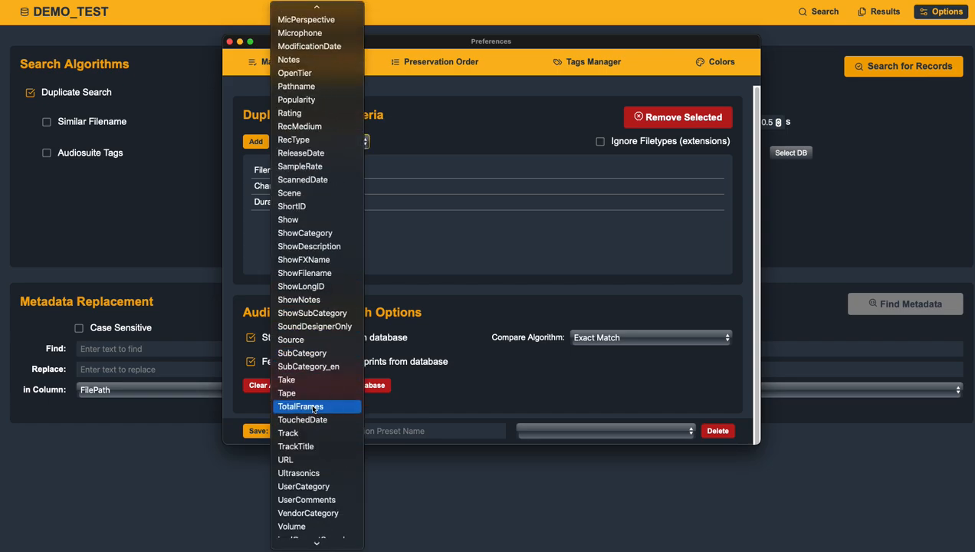
click(299, 219)
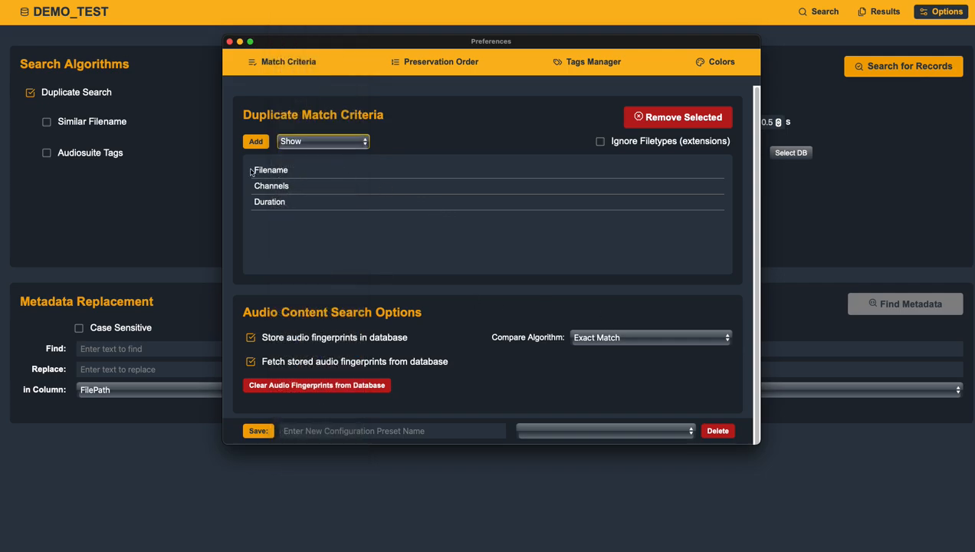
click(255, 141)
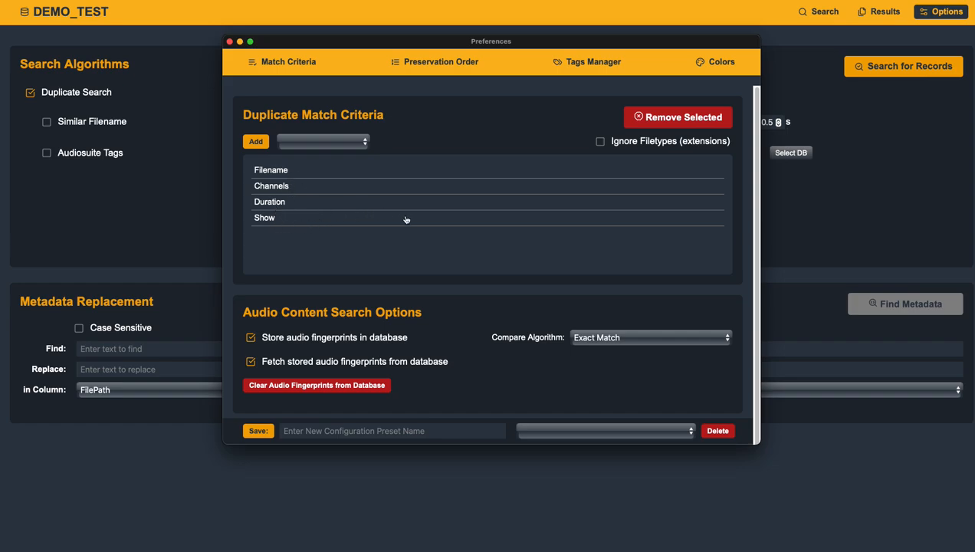
Ignore filetype extensions when matching, and remove Show, Duration and Channels from the Duplicate Match Criteria
click(601, 142)
click(600, 143)
click(297, 217)
shift+click(291, 202)
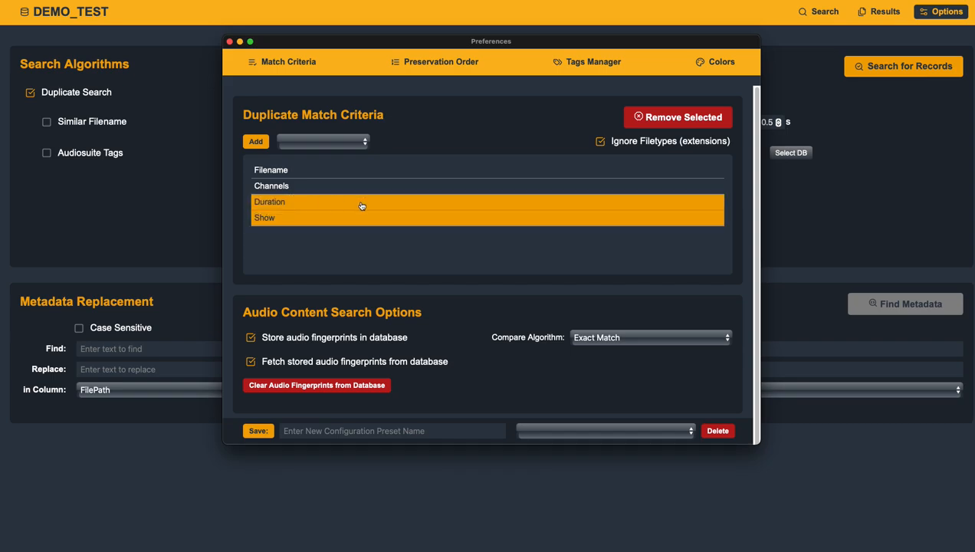
click(678, 123)
click(298, 190)
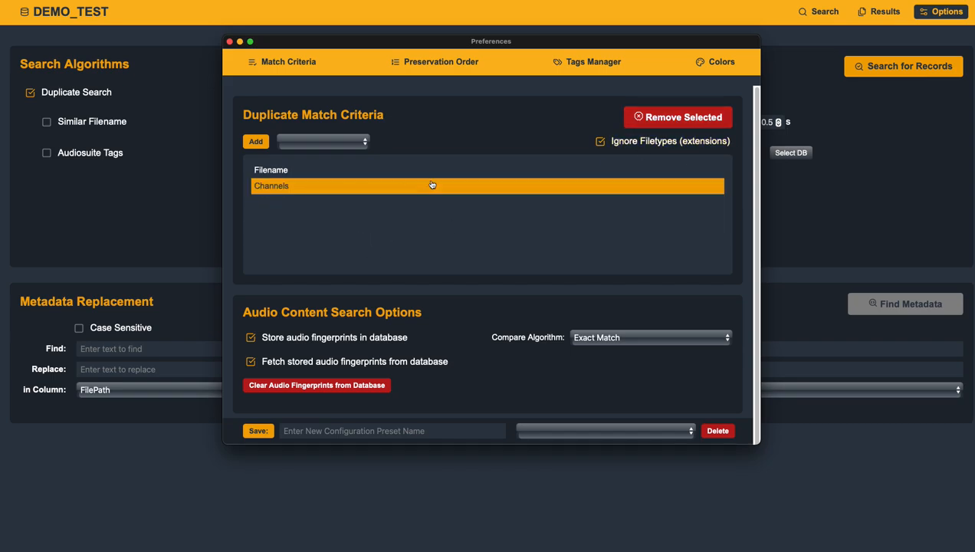
click(680, 115)
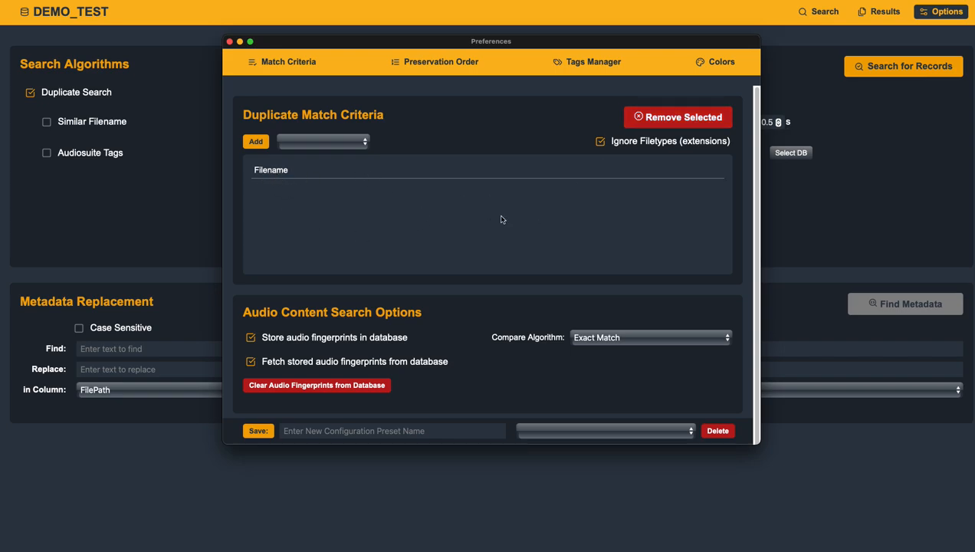
click(326, 143)
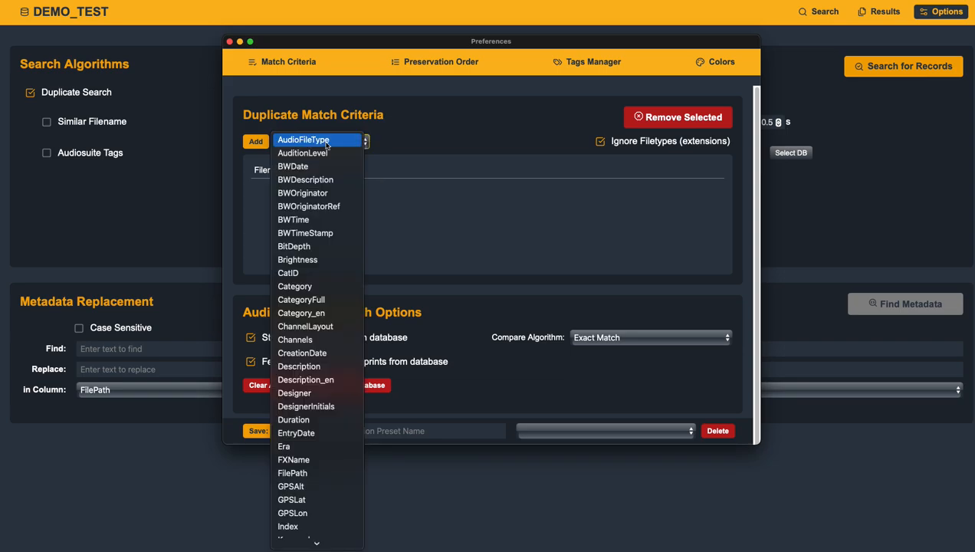
click(459, 207)
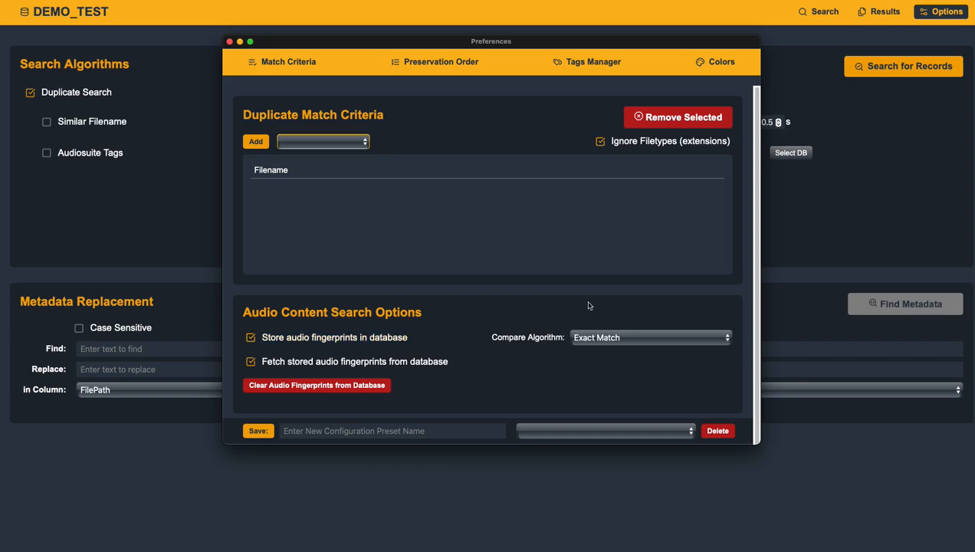
Try both Relative Match and Exact Match as the audio content Compare Algorithm, and leave it set to Relative Match
click(660, 345)
click(656, 350)
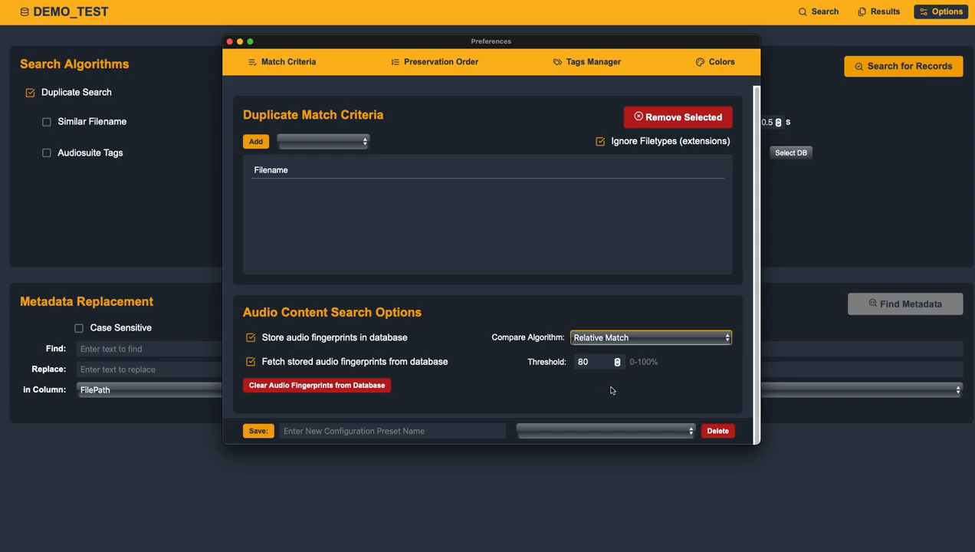
click(624, 337)
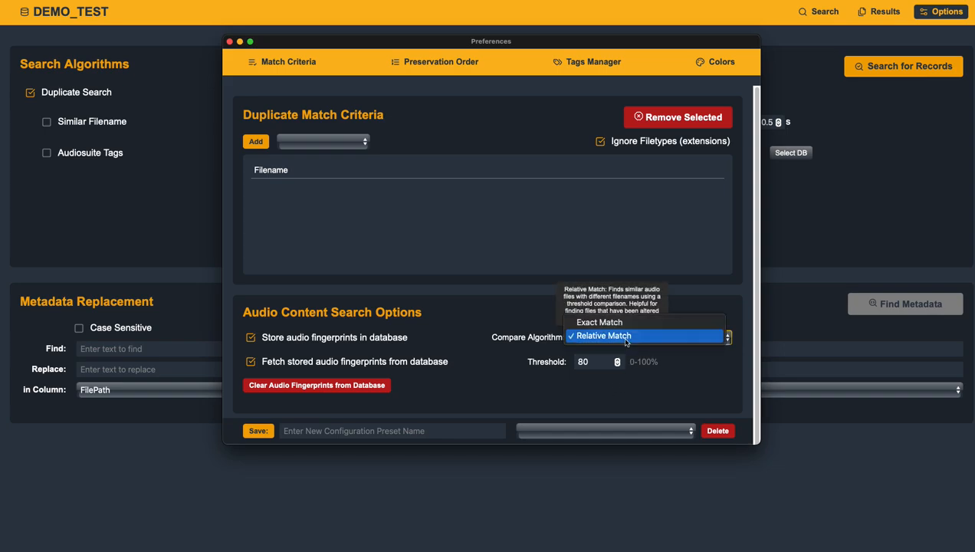
click(624, 323)
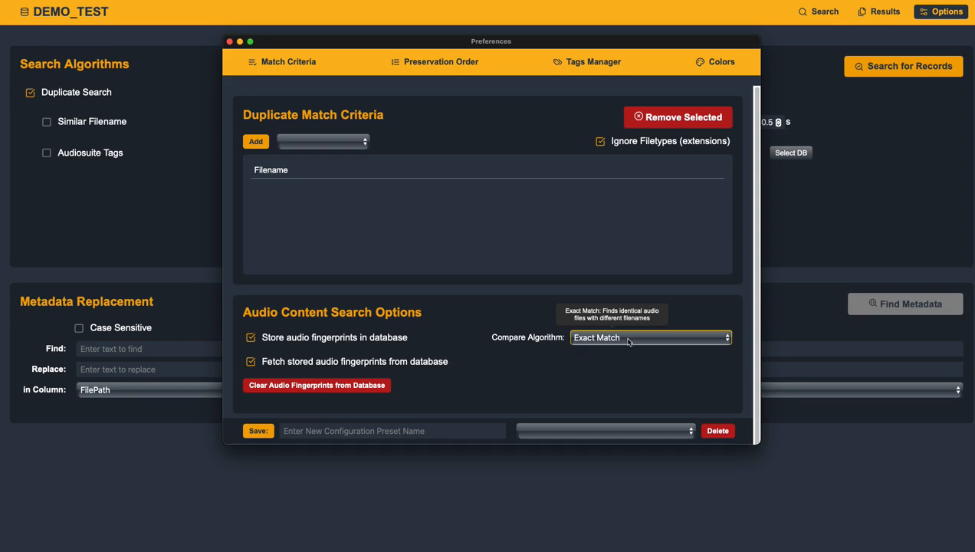
click(629, 341)
click(623, 349)
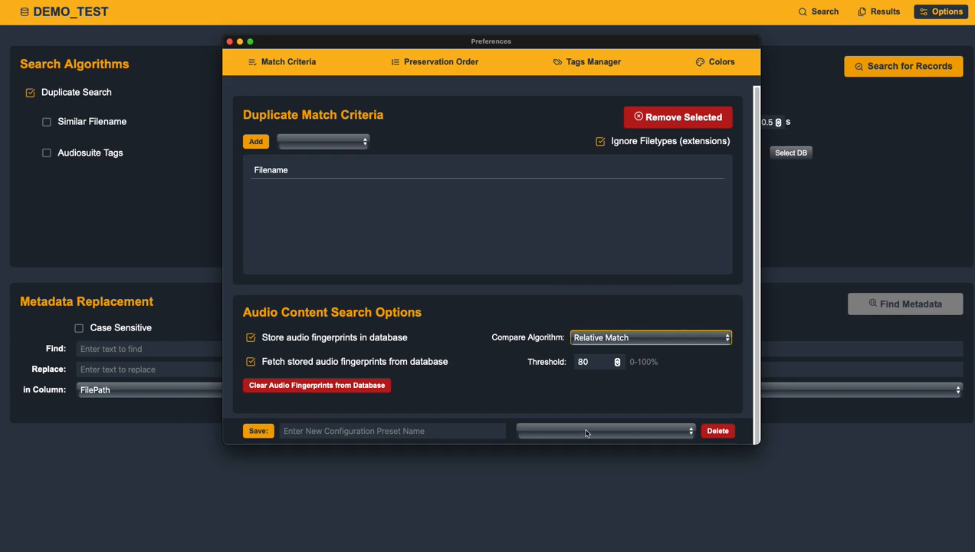
Look at the Preservation Order and Tags Manager preferences, return to Match Criteria, and close the preferences
click(433, 63)
click(589, 61)
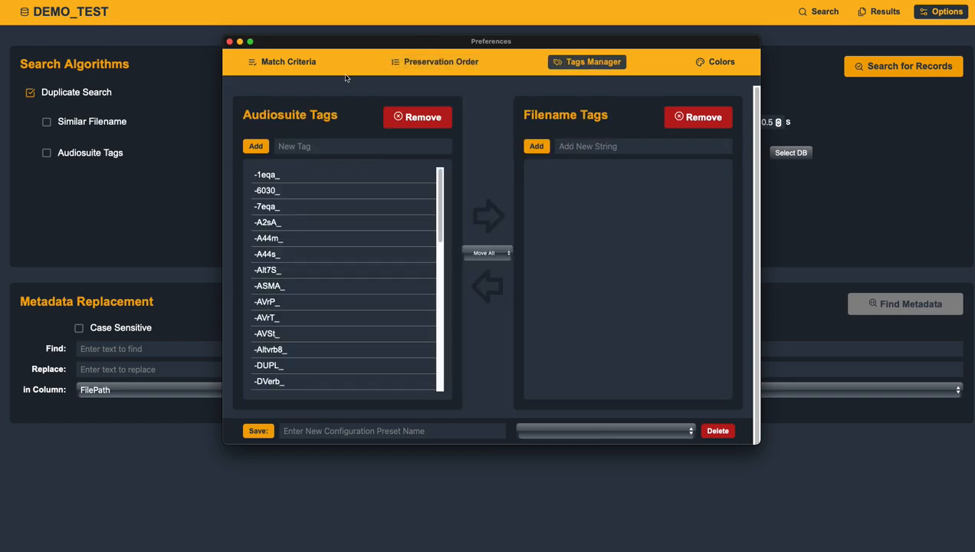
click(280, 61)
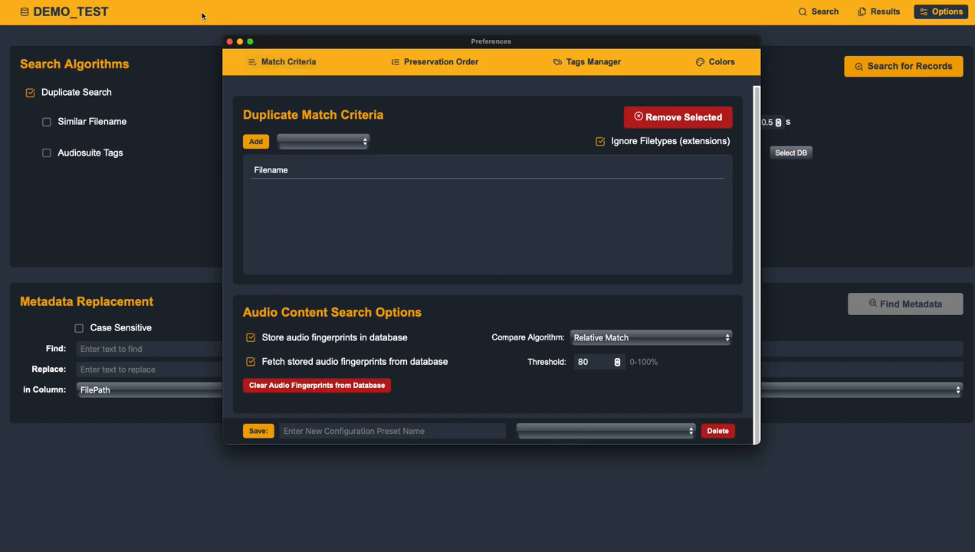
click(141, 212)
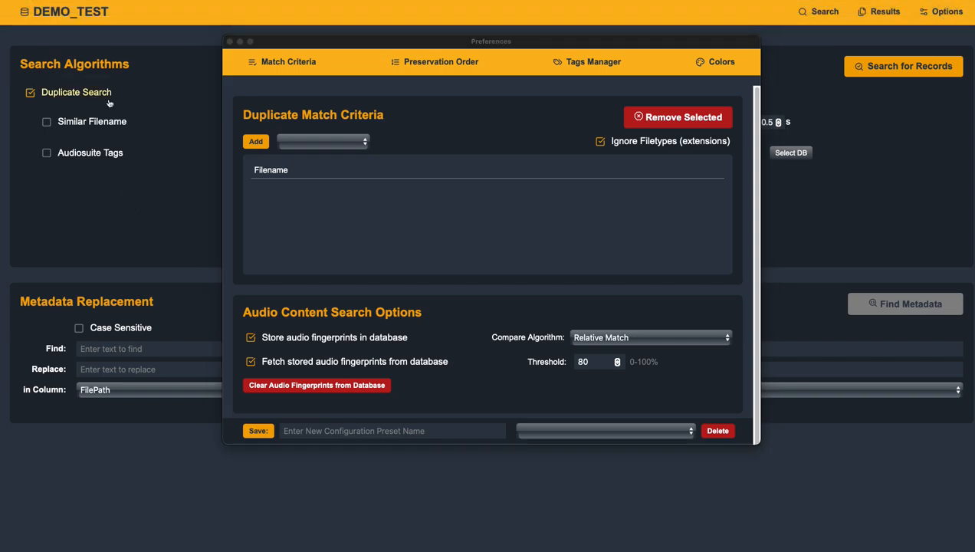
click(229, 41)
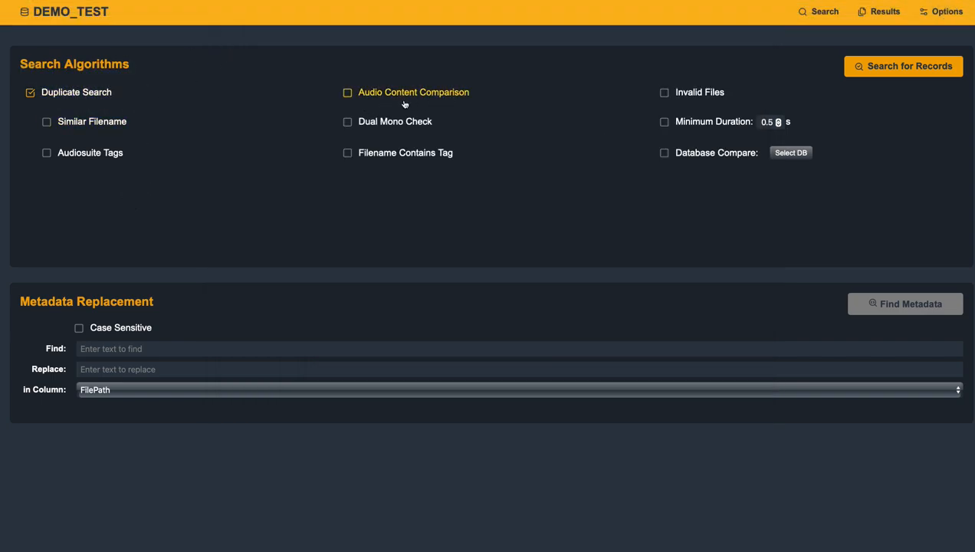
Enable Audio Content Comparison, Similar Filename, Audiosuite Tags and Dual Mono Check, leaving Filename Contains Tag off
click(349, 96)
mouse_move(121, 123)
mouse_move(106, 97)
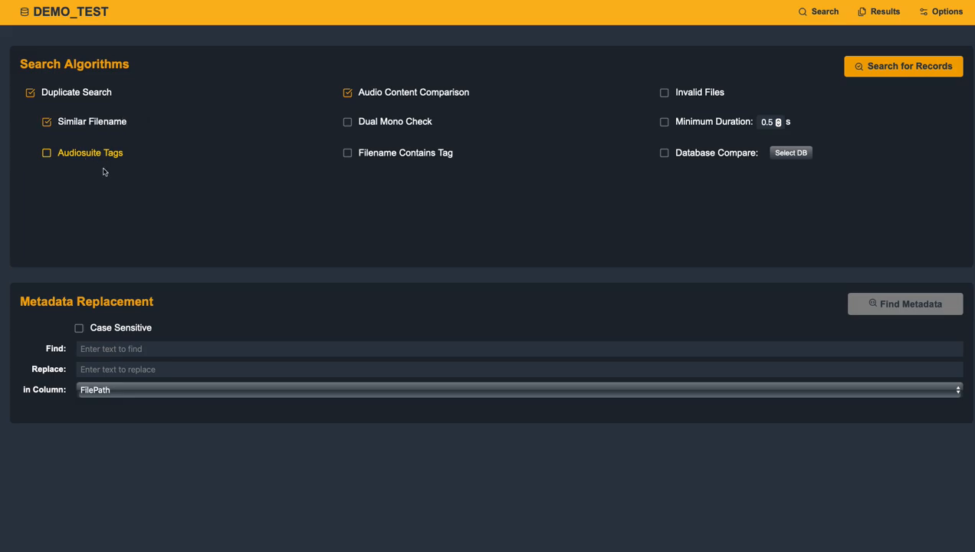
click(81, 155)
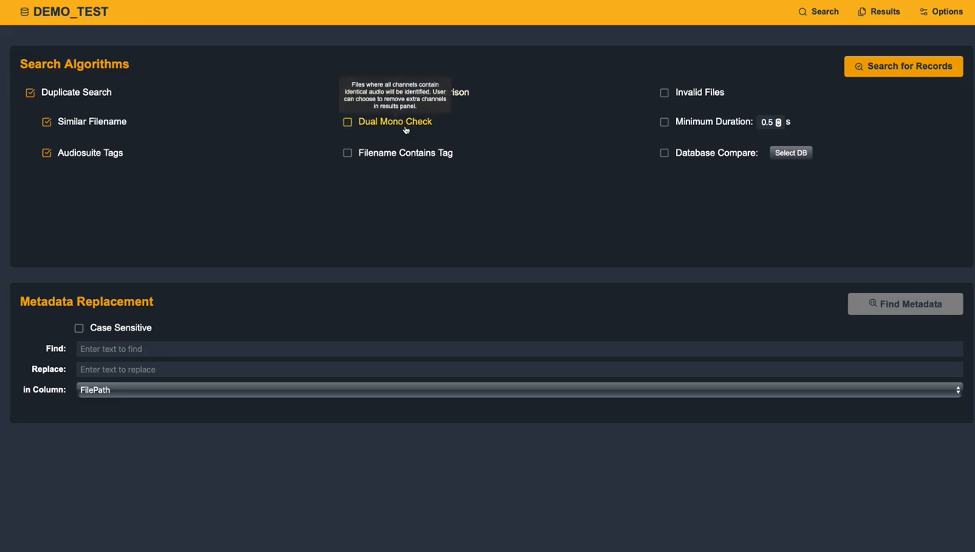
click(350, 125)
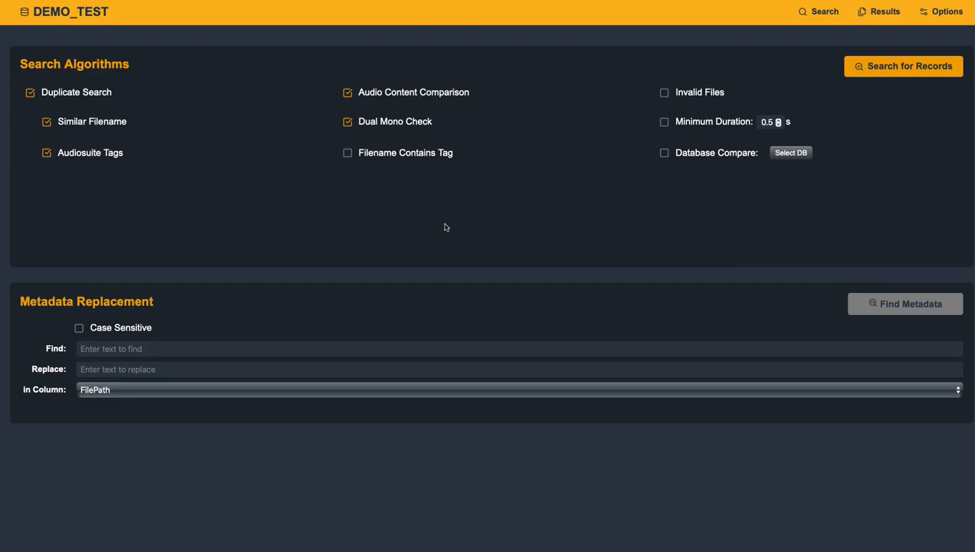
click(398, 154)
click(394, 158)
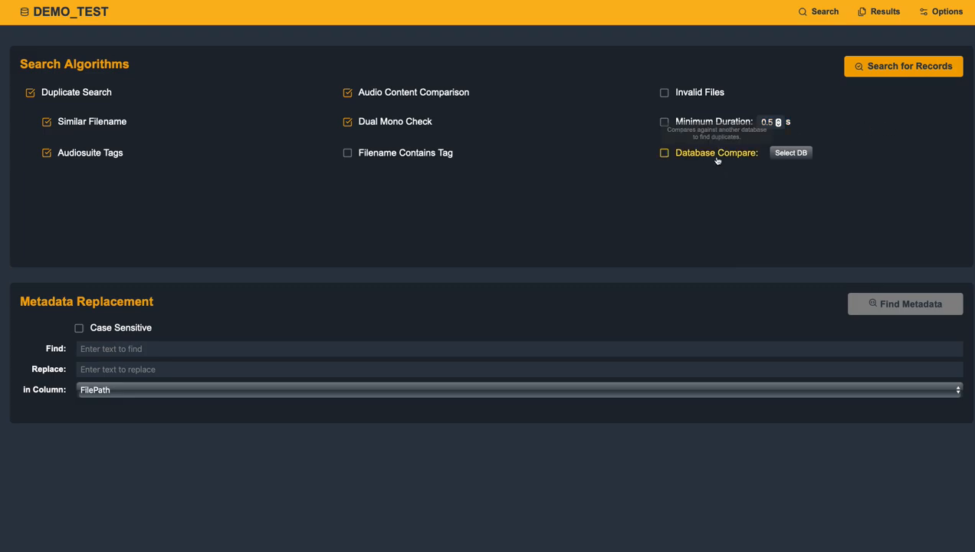
Choose TJF_All.sqlite as the database to compare against, and switch Database Compare off
click(802, 153)
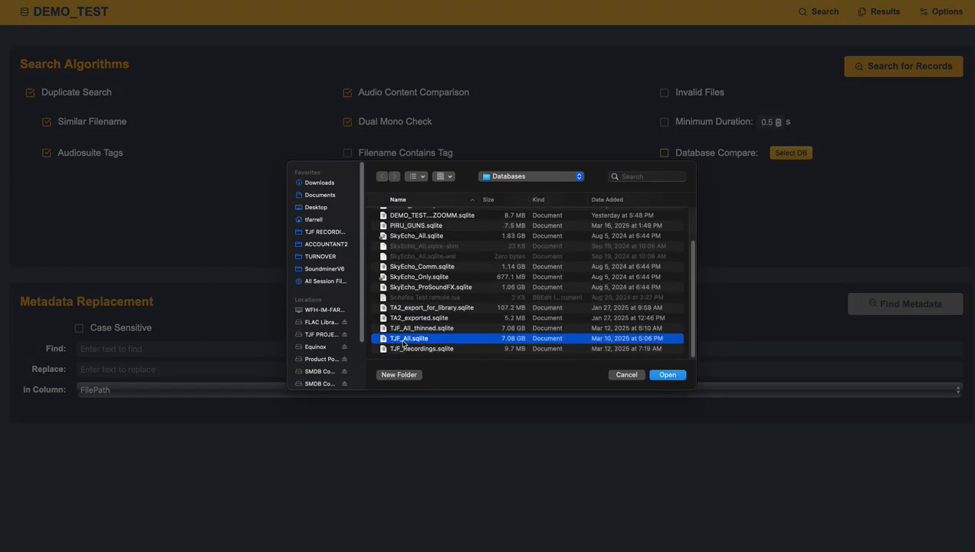
double_click(402, 338)
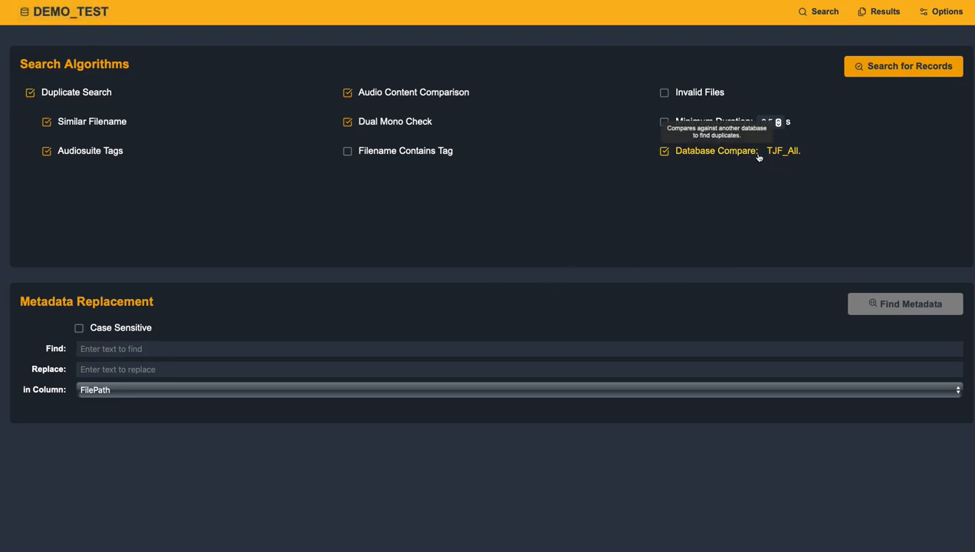
click(663, 151)
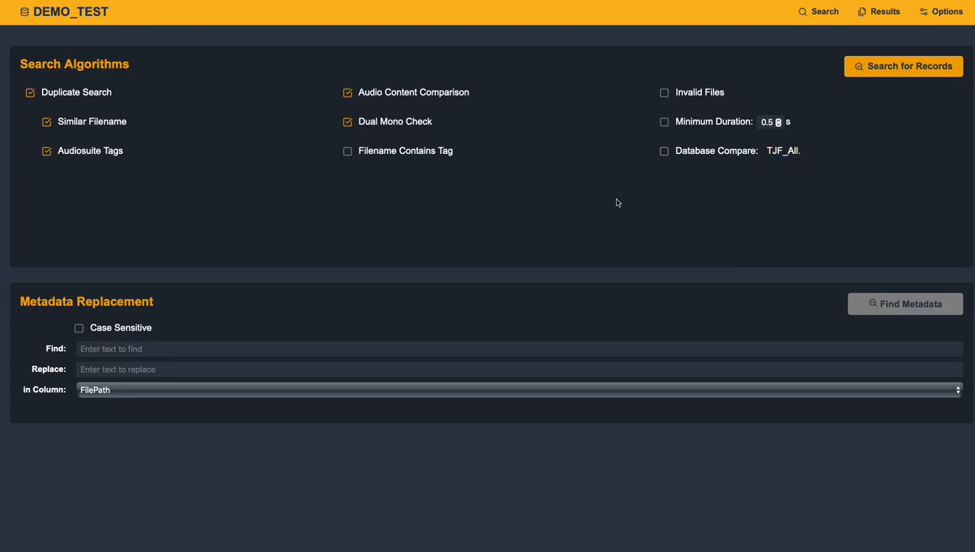
Search for records with the enabled algorithms and review the marked records and their match types in the results
click(893, 74)
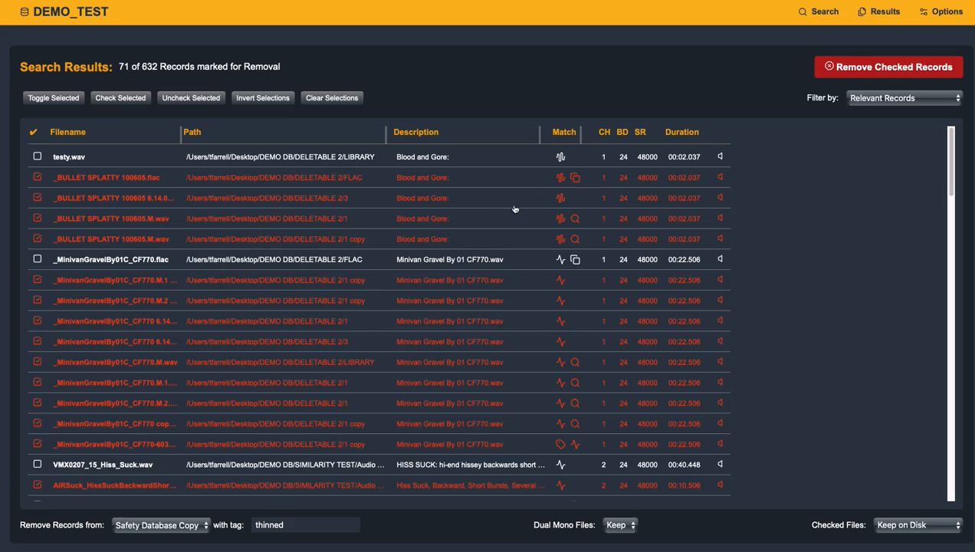
scroll(507, 224, down, 3)
scroll(506, 226, down, 15)
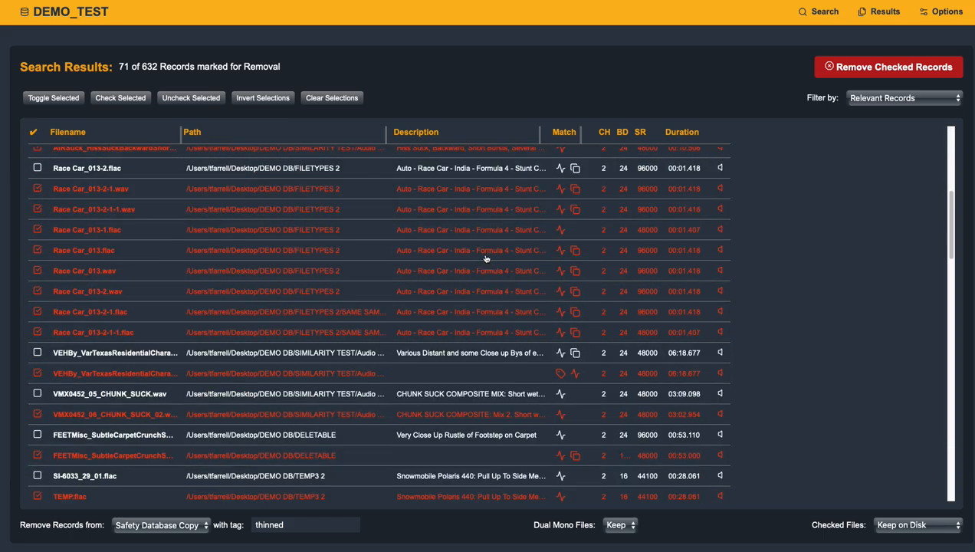
scroll(499, 292, down, 20)
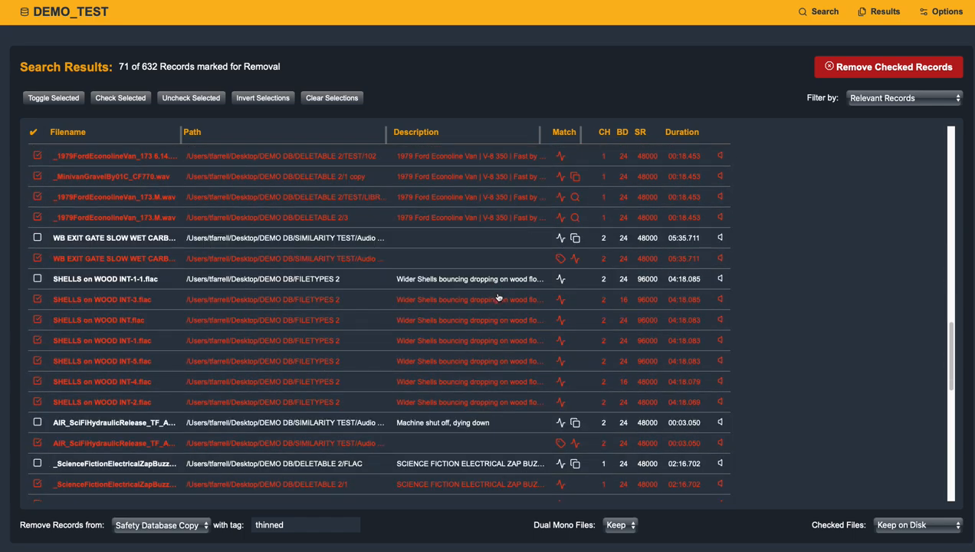
scroll(497, 298, down, 9)
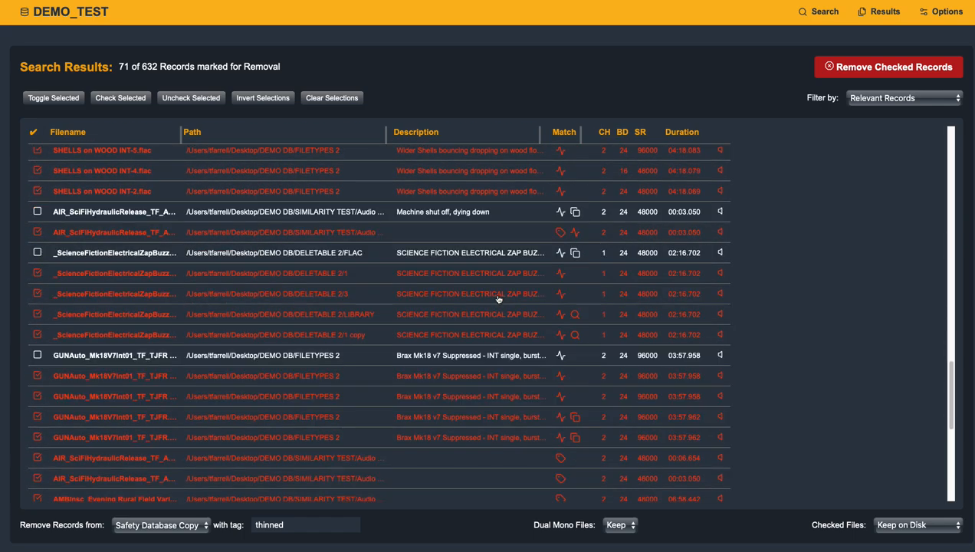
scroll(569, 298, up, 12)
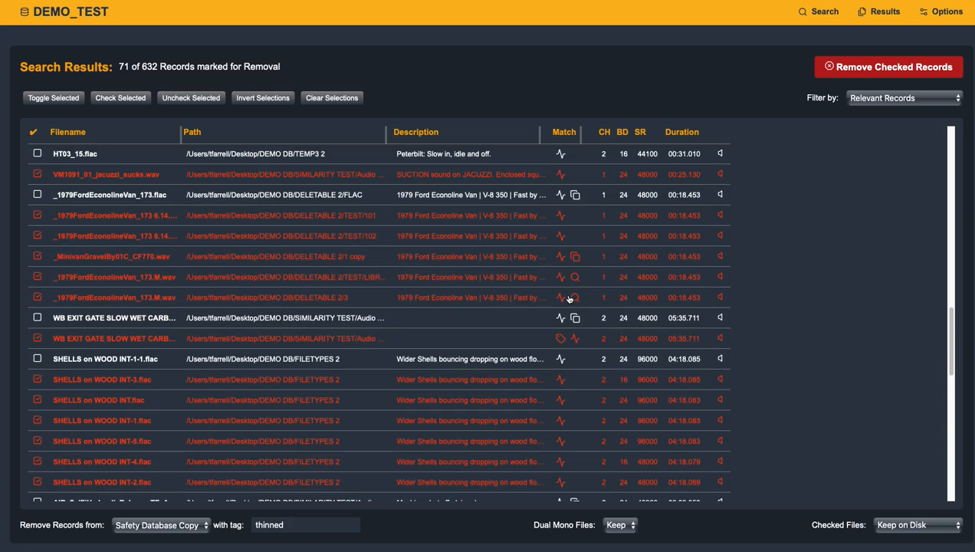
scroll(569, 298, up, 6)
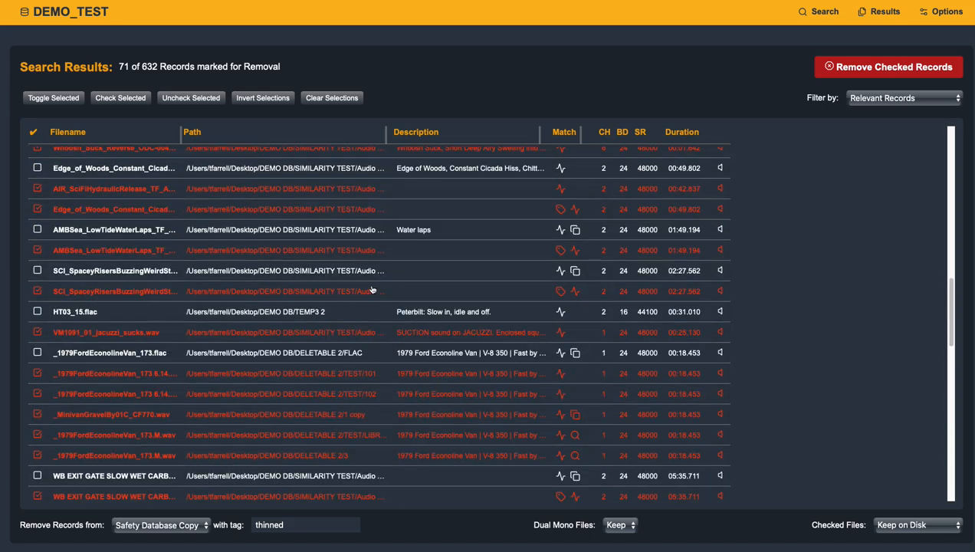
scroll(357, 287, up, 1)
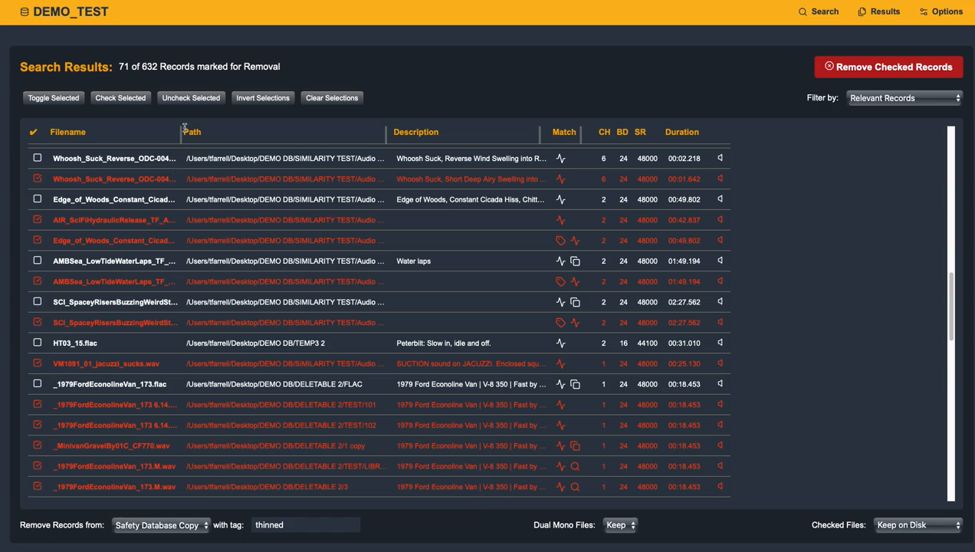
Widen the Filename column in the search results until the long file names are fully readable
drag(180, 132, 208, 132)
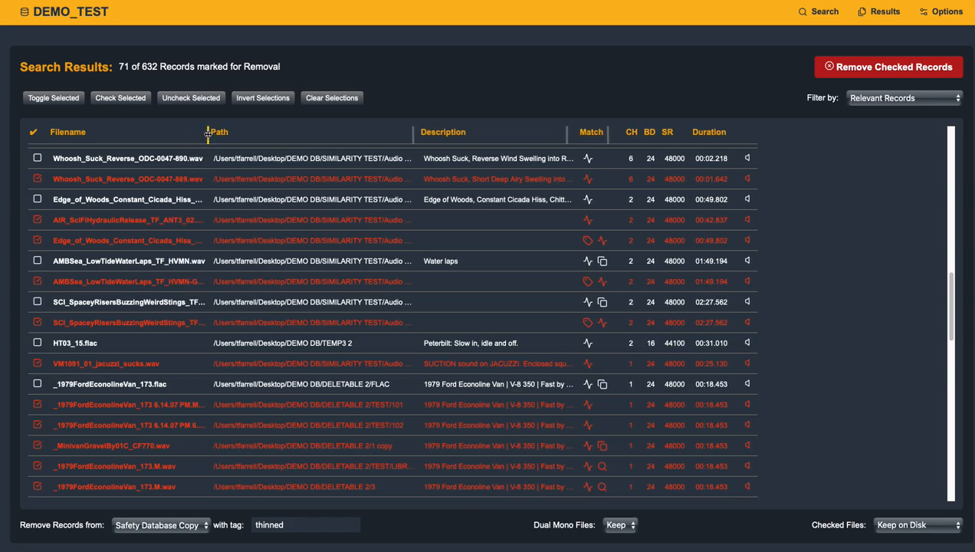
click(943, 12)
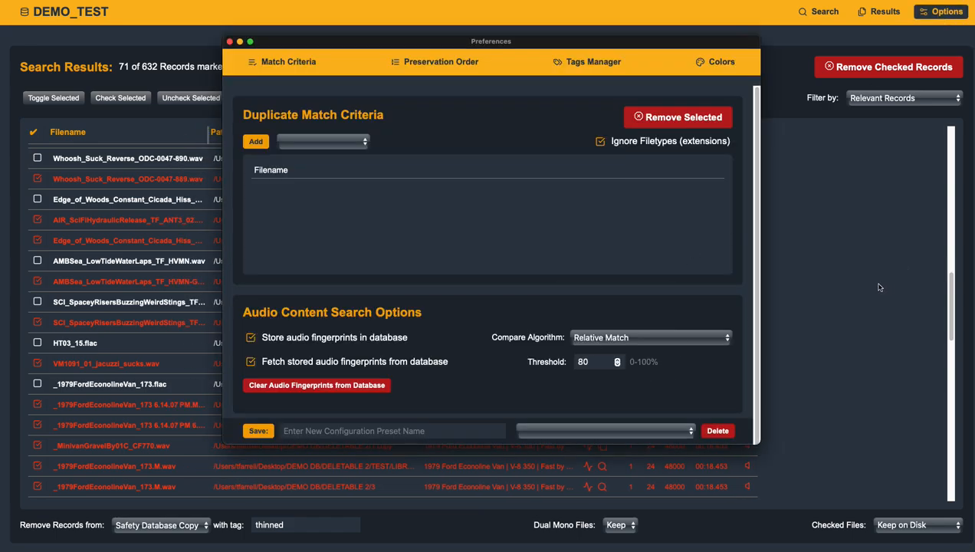
click(854, 282)
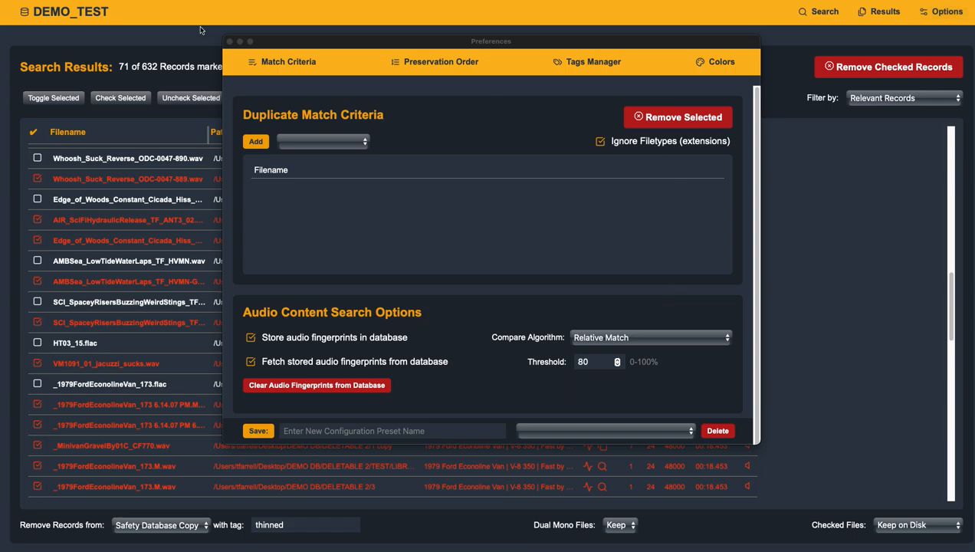
click(229, 42)
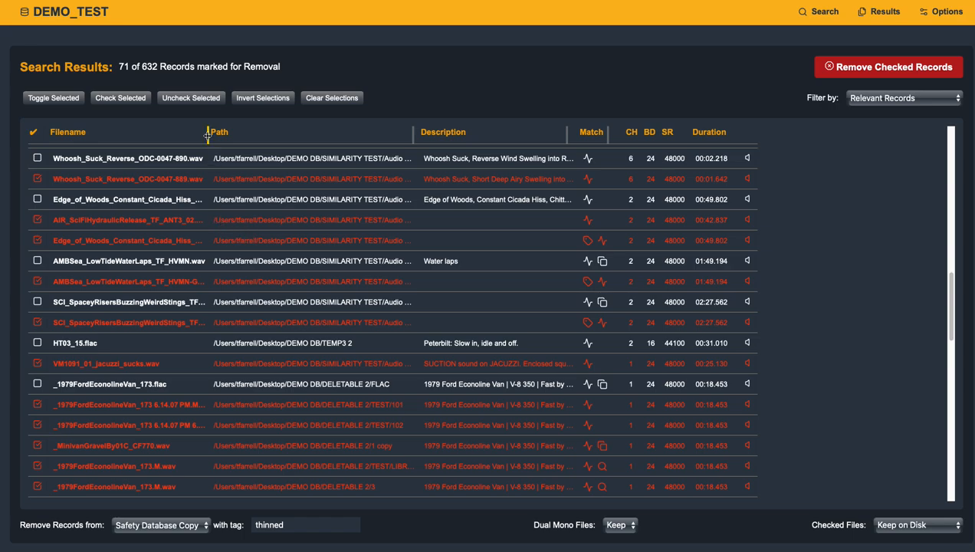
drag(208, 133, 327, 135)
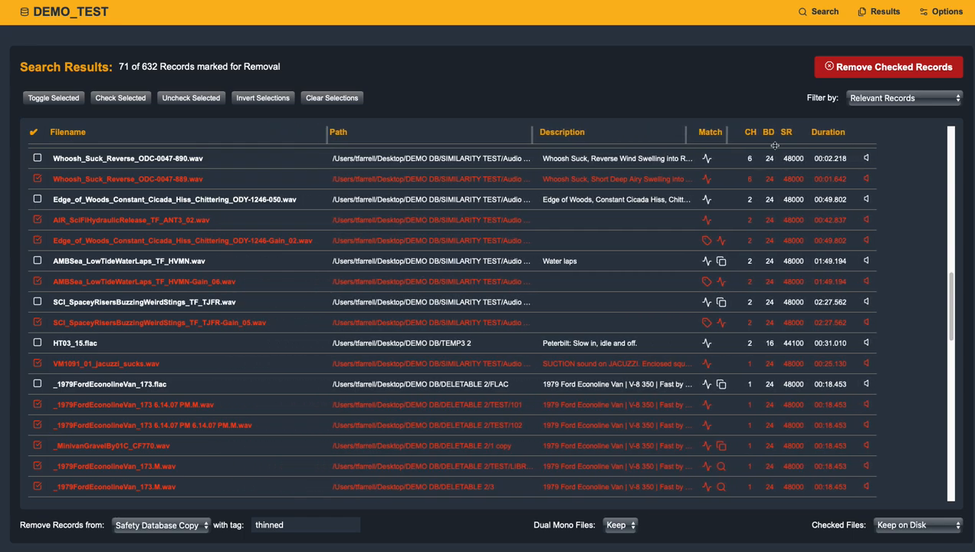
Open the Preservation Order preferences and examine the ordered rules in the Duplicate Selection Logic list
click(945, 13)
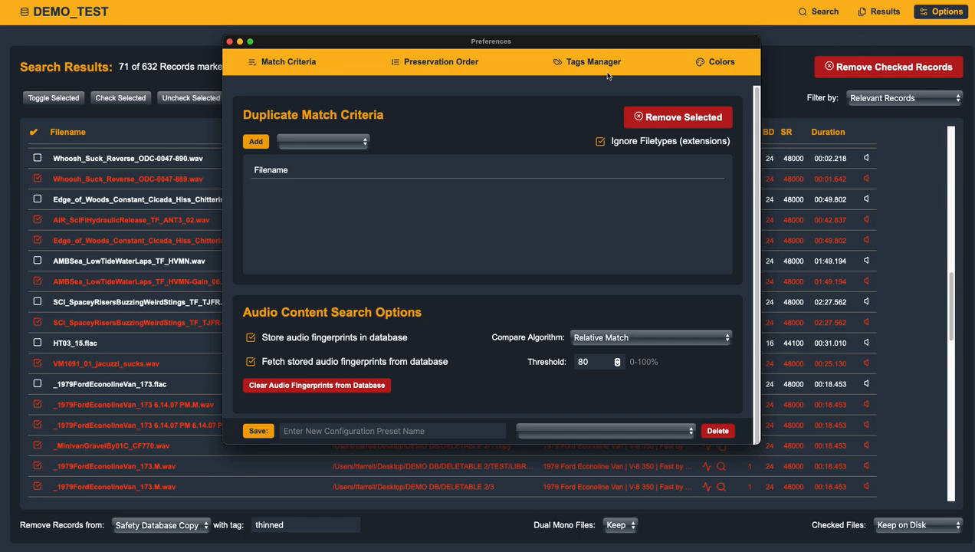
click(441, 65)
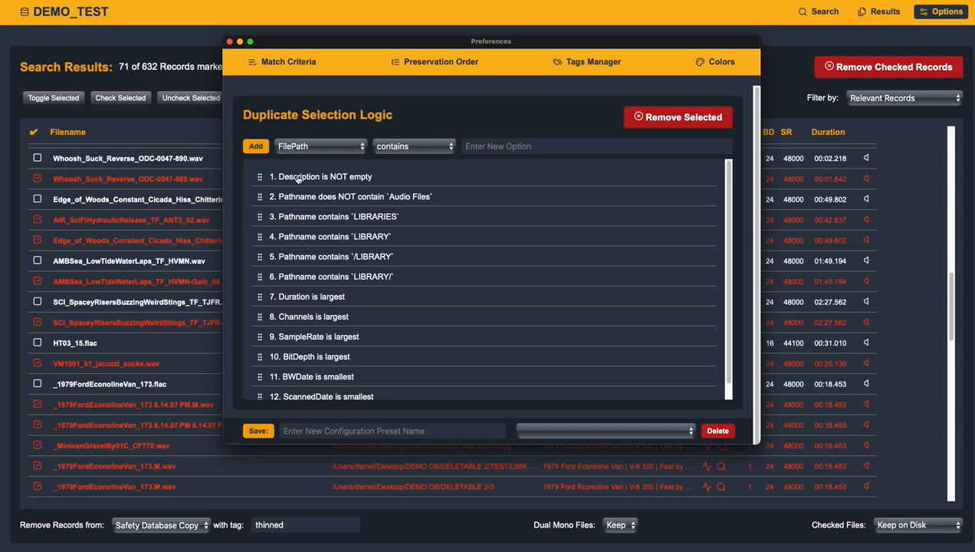
scroll(338, 360, down, 2)
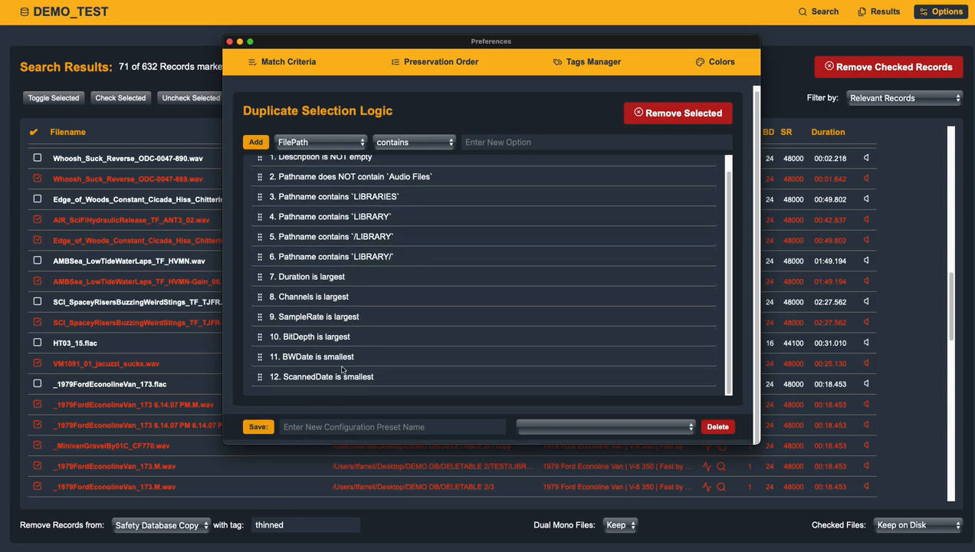
Reorder the Duplicate Selection Logic list so that "BitDepth is largest" ranks first and "Duration is largest" second
scroll(367, 295, up, 2)
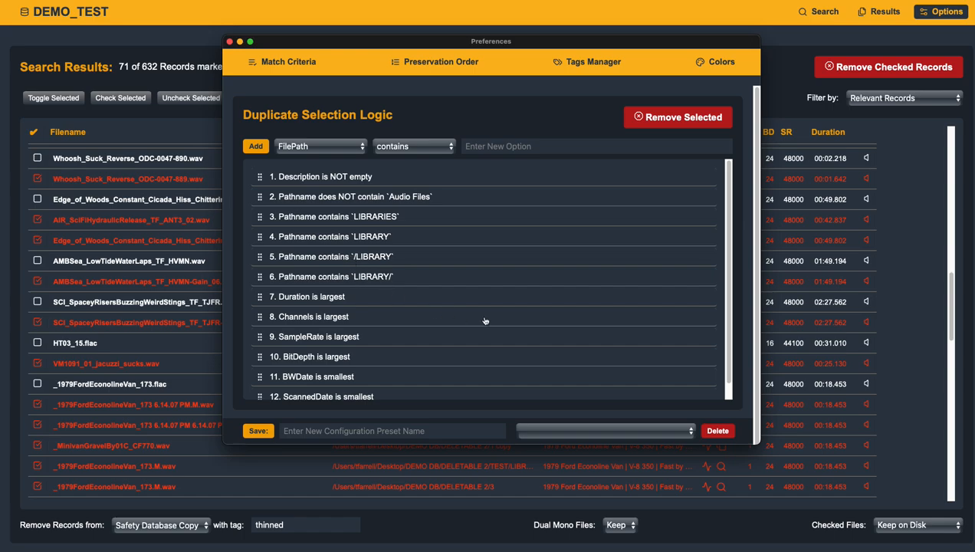
scroll(485, 320, down, 1)
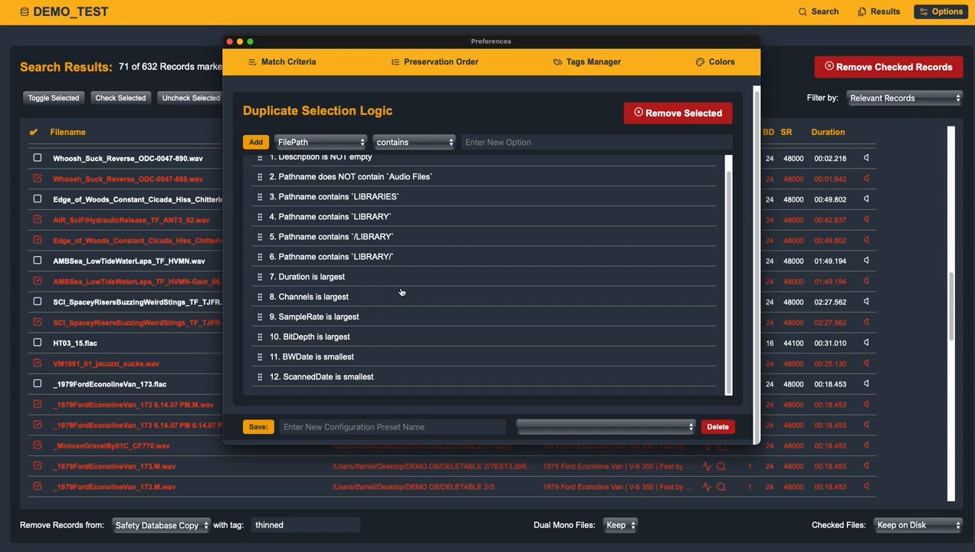
scroll(429, 305, up, 1)
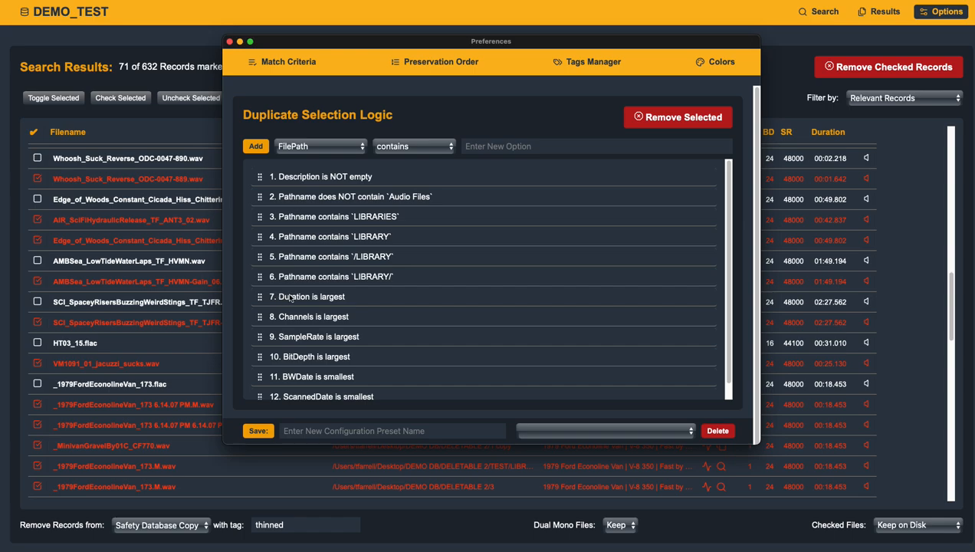
drag(288, 297, 301, 178)
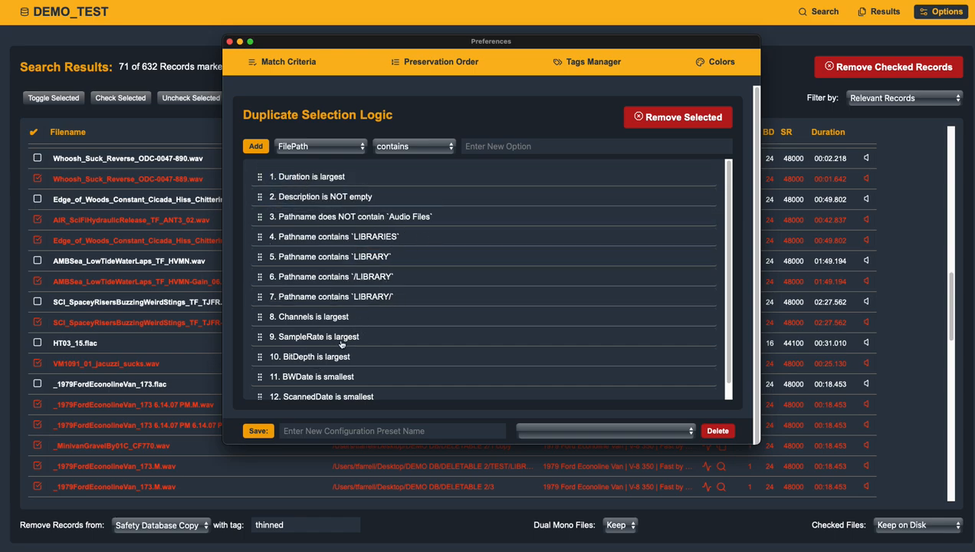
drag(298, 357, 313, 178)
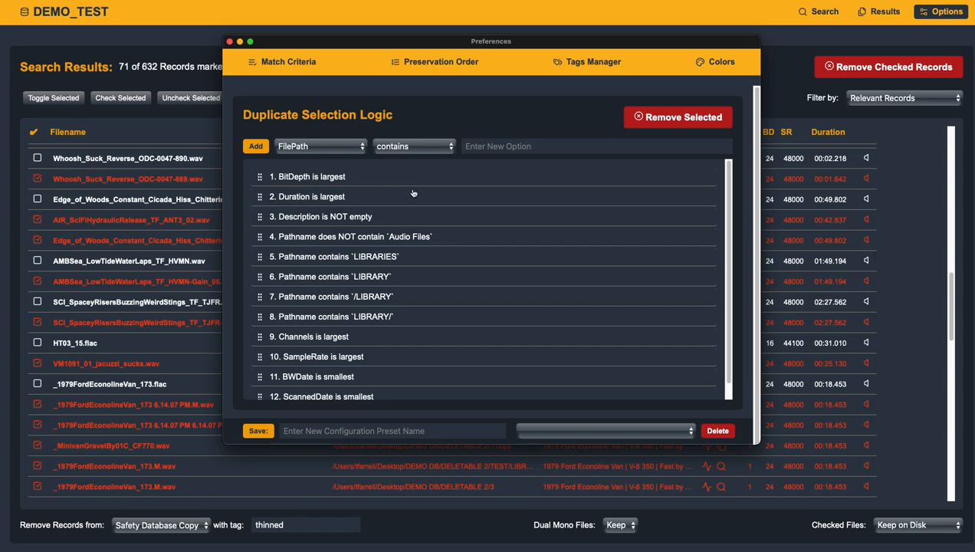
Add the rule "Show does NOT contain Marvel" to the Duplicate Selection Logic list
click(318, 150)
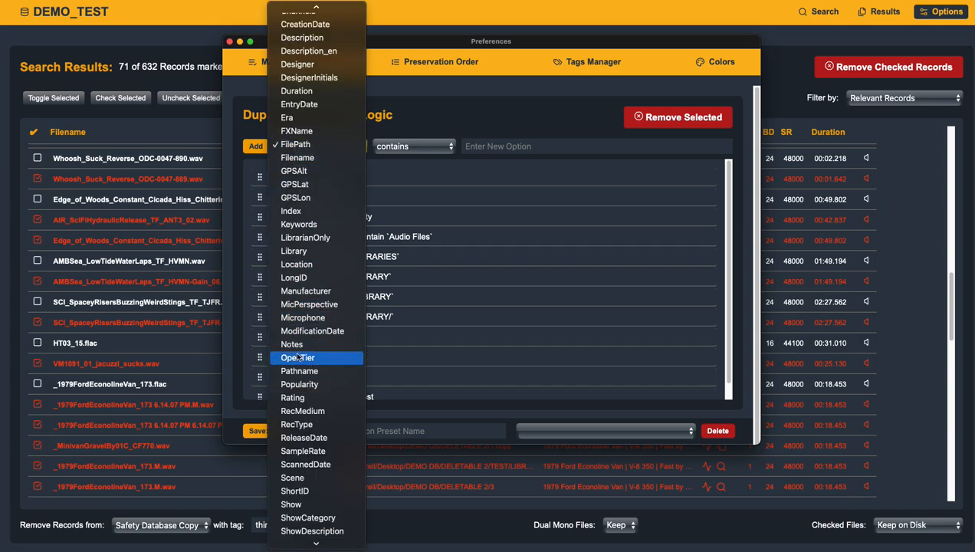
scroll(303, 399, down, 10)
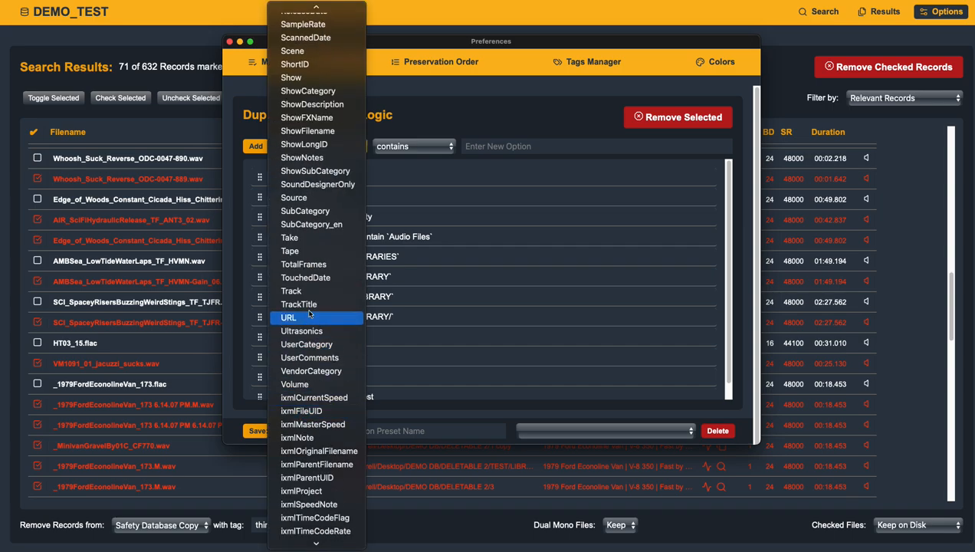
click(322, 78)
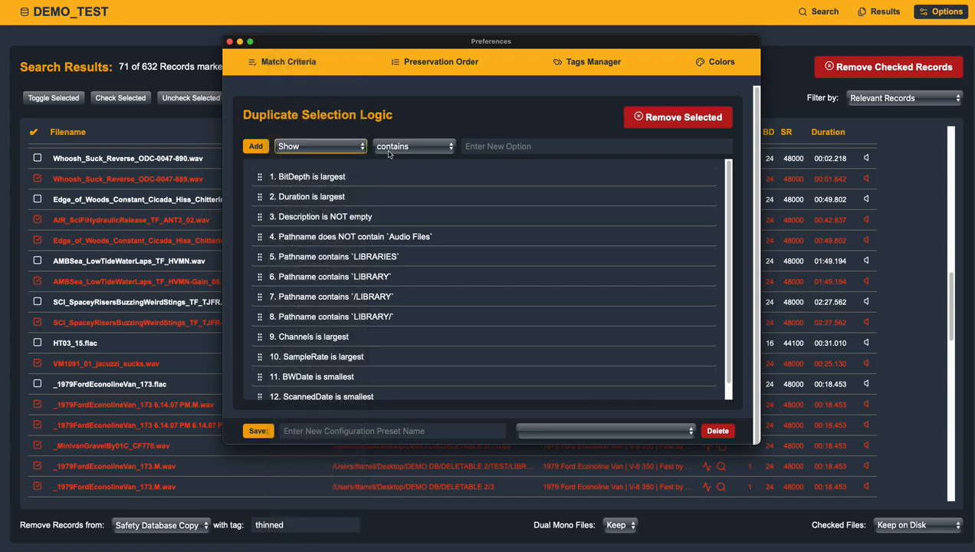
click(391, 151)
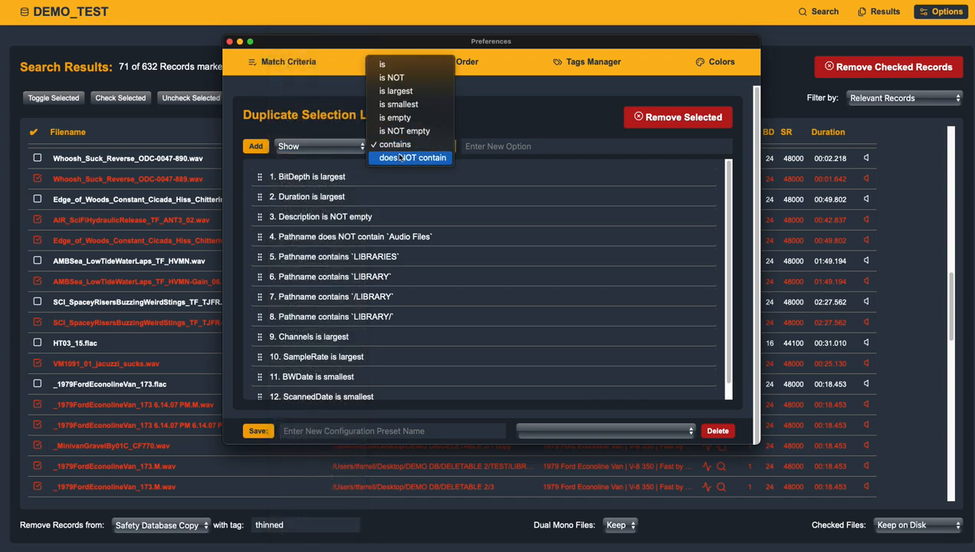
click(398, 158)
click(514, 147)
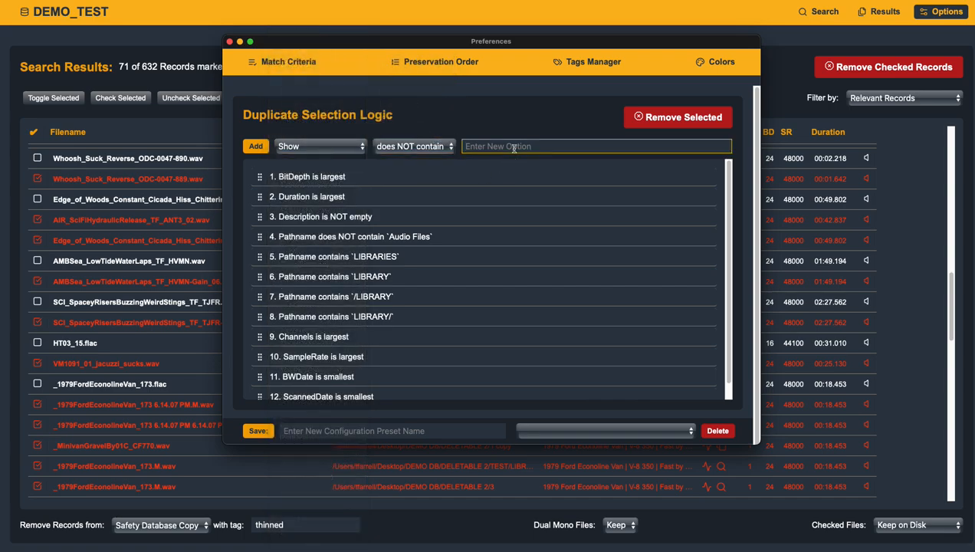
text(Marvel)
click(255, 145)
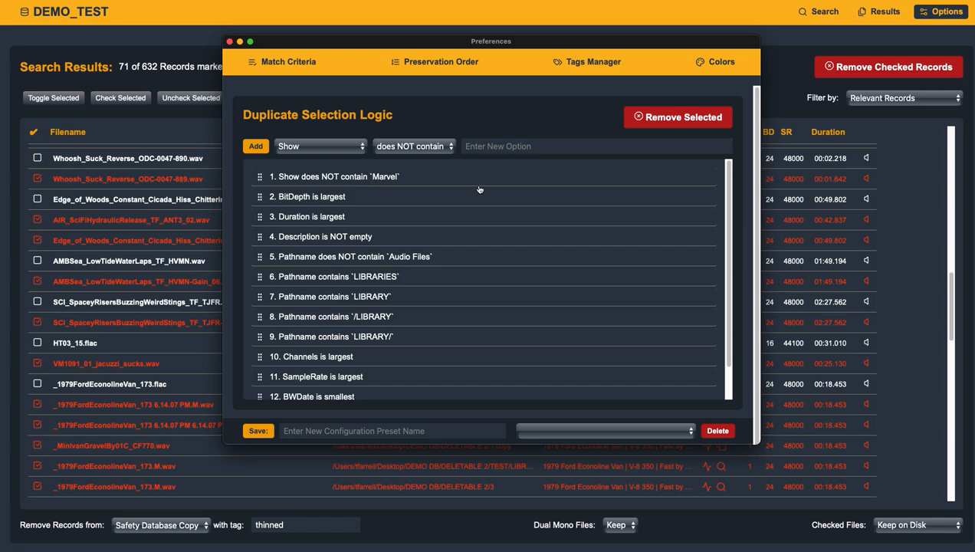
Remove the Marvel rule, the "LIBRARIES" and "/LIBRARY" pathname rules, and "Channels is largest" from the Duplicate Selection Logic list
click(302, 178)
click(679, 123)
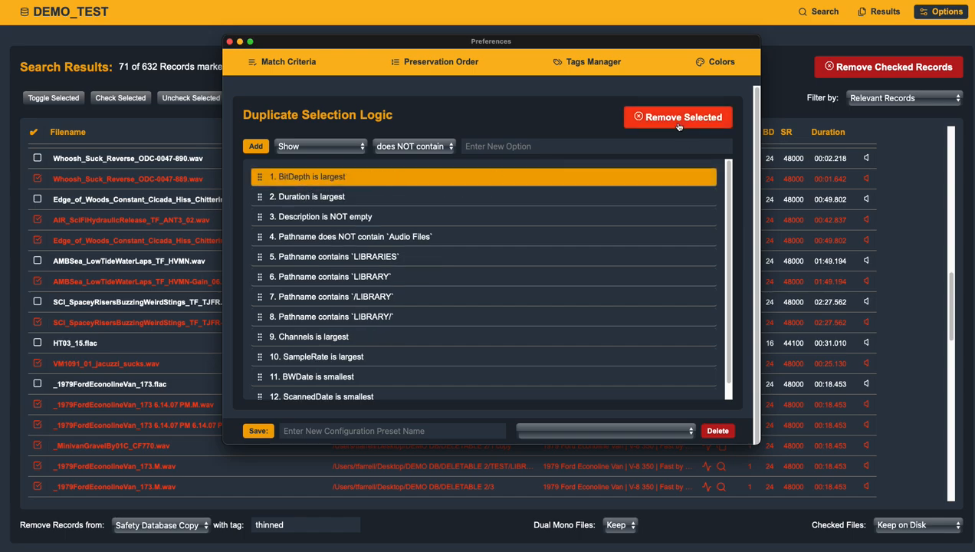
click(340, 259)
super+click(323, 305)
super+click(323, 336)
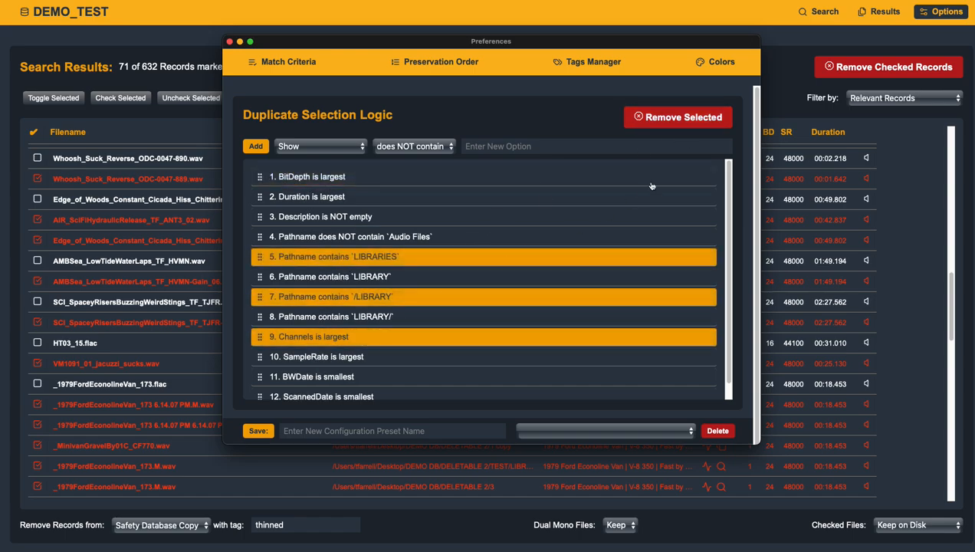
click(648, 117)
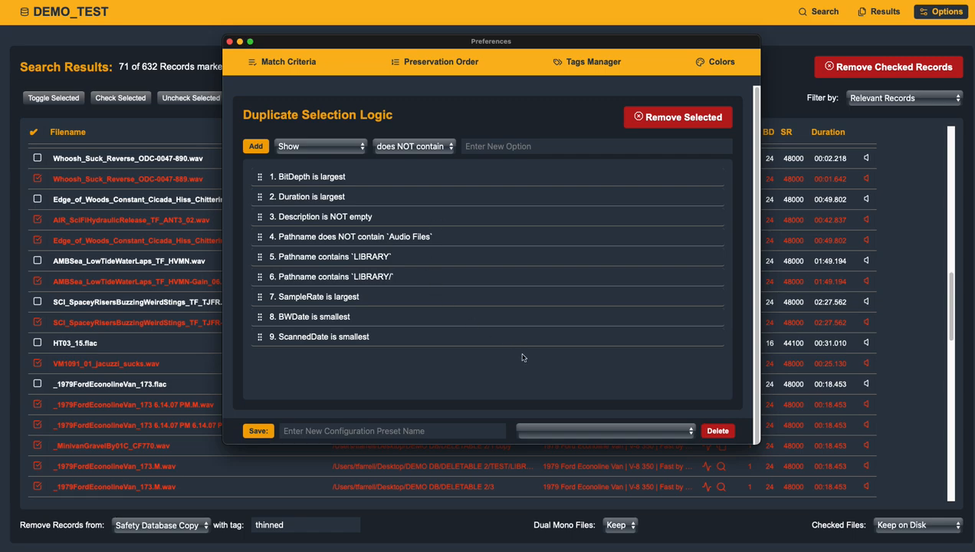
Try the Nord, Gruvbox and Dracula configuration presets one after another
click(539, 426)
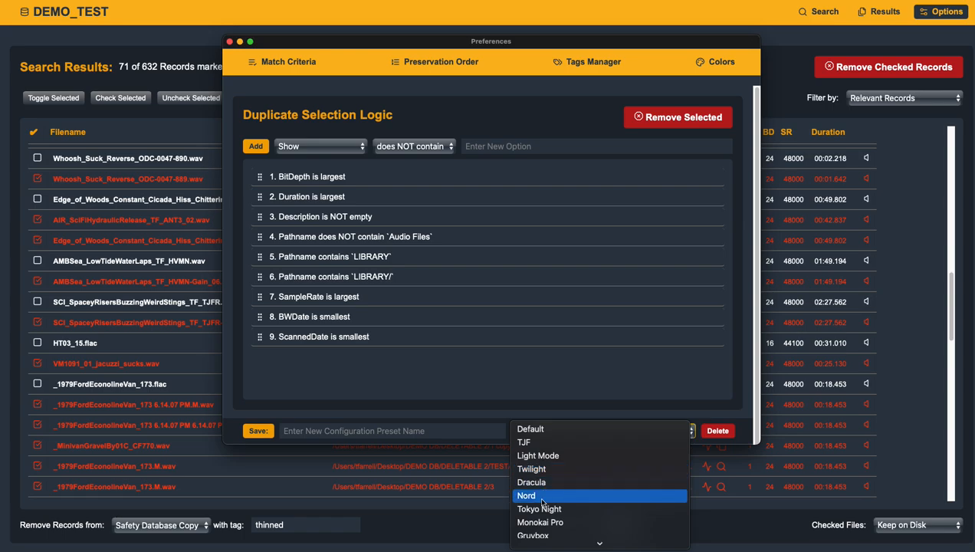
click(540, 495)
click(545, 431)
click(554, 476)
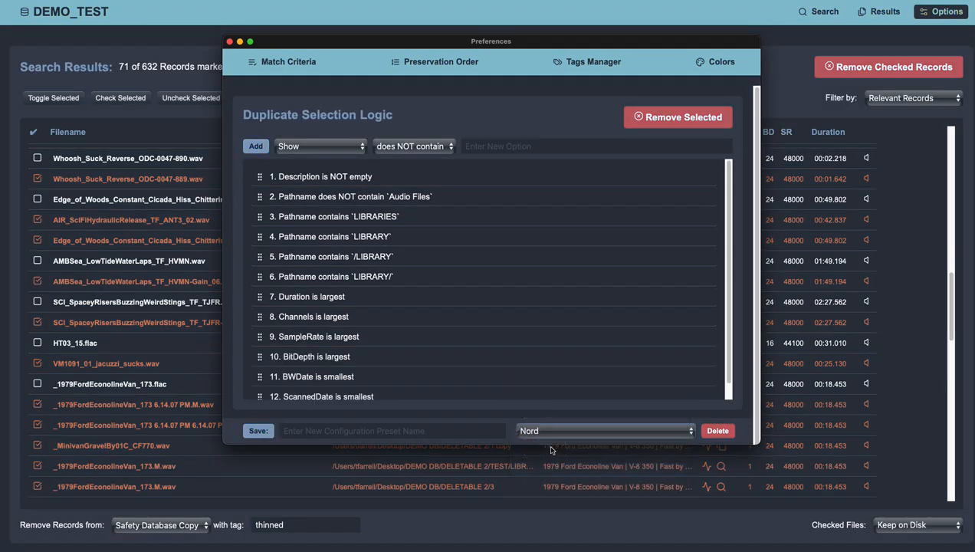
click(544, 429)
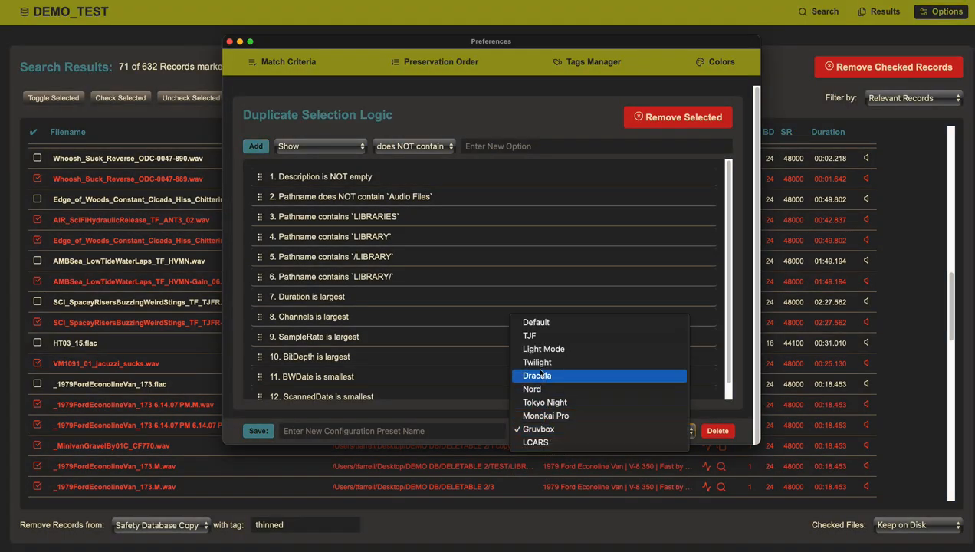
click(544, 375)
Load the TJF configuration preset and examine its complete list of duplicate selection rules
click(546, 434)
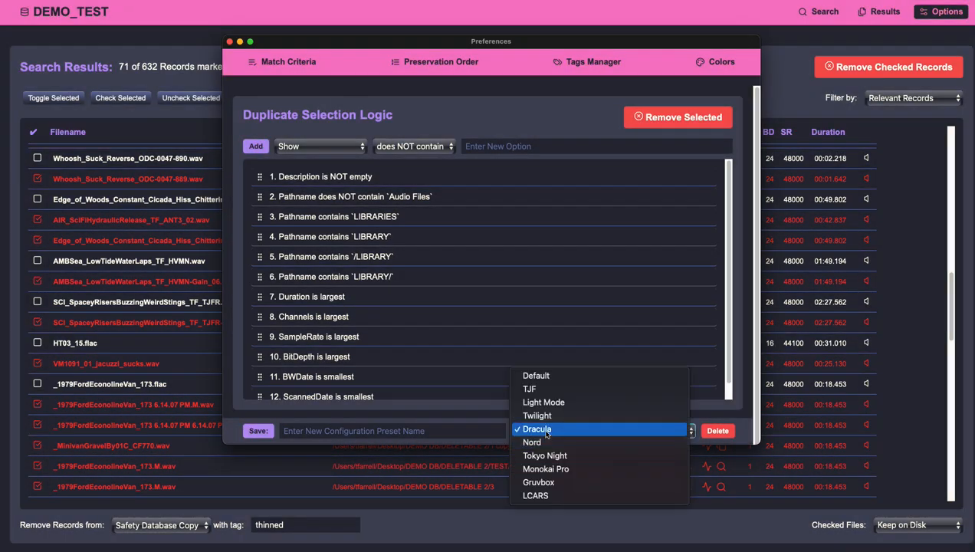
click(538, 389)
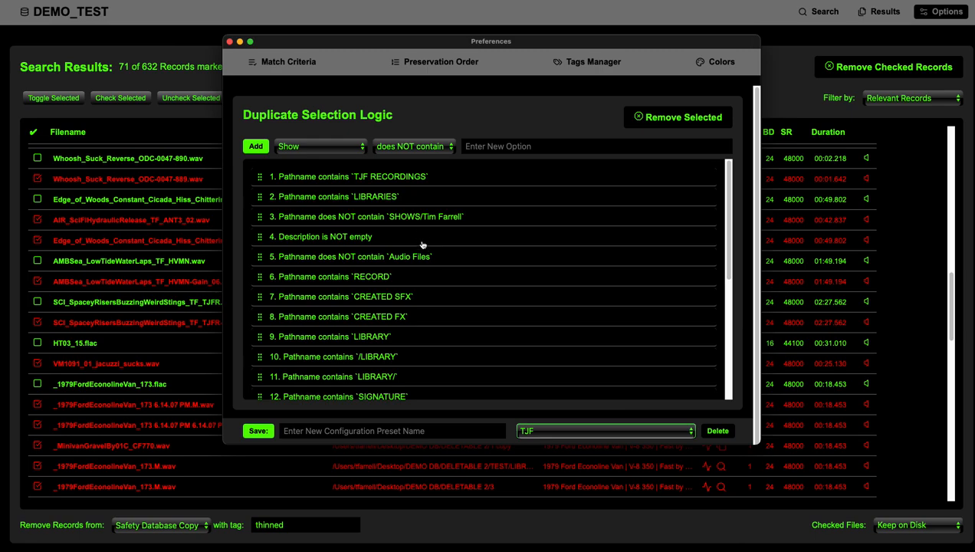
scroll(445, 247, down, 1)
scroll(470, 263, down, 2)
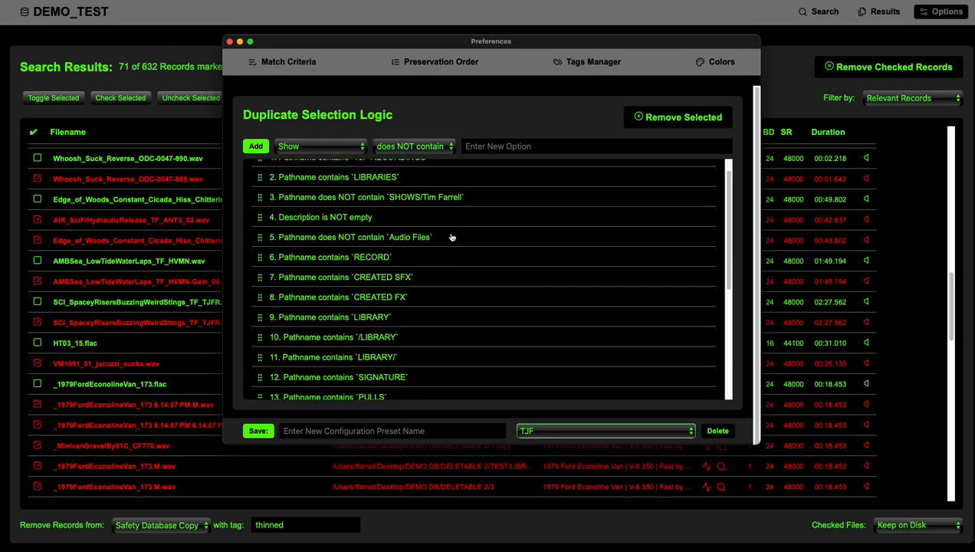
scroll(469, 281, down, 1)
scroll(452, 253, up, 3)
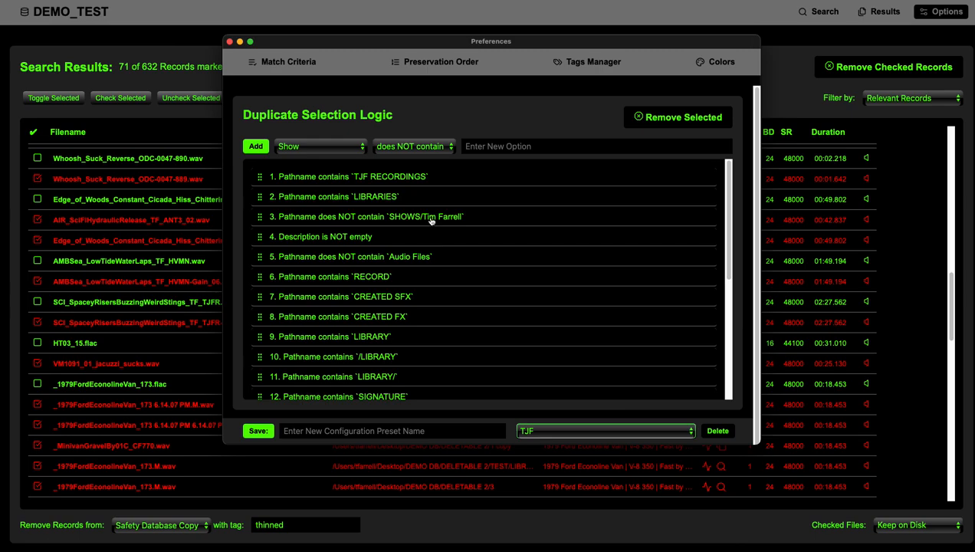
scroll(498, 275, down, 10)
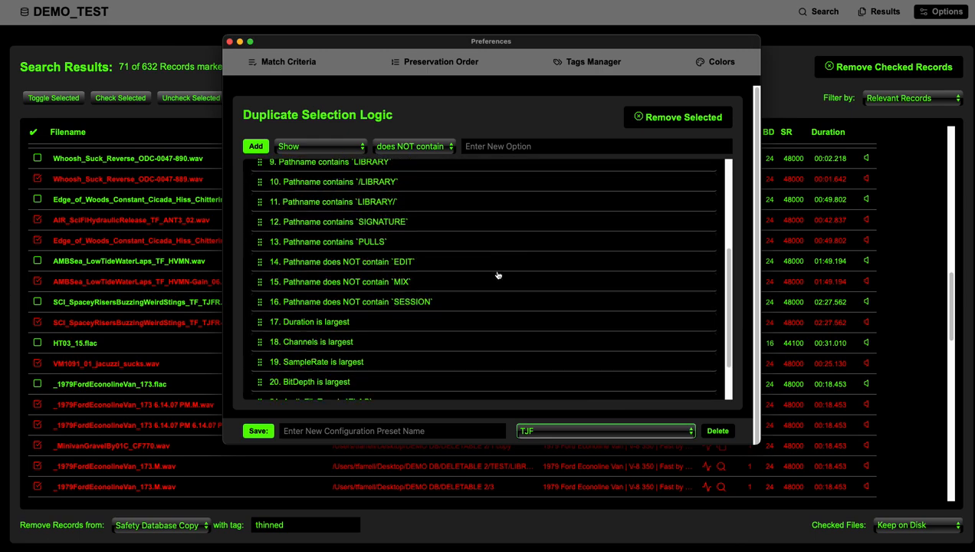
scroll(492, 273, down, 4)
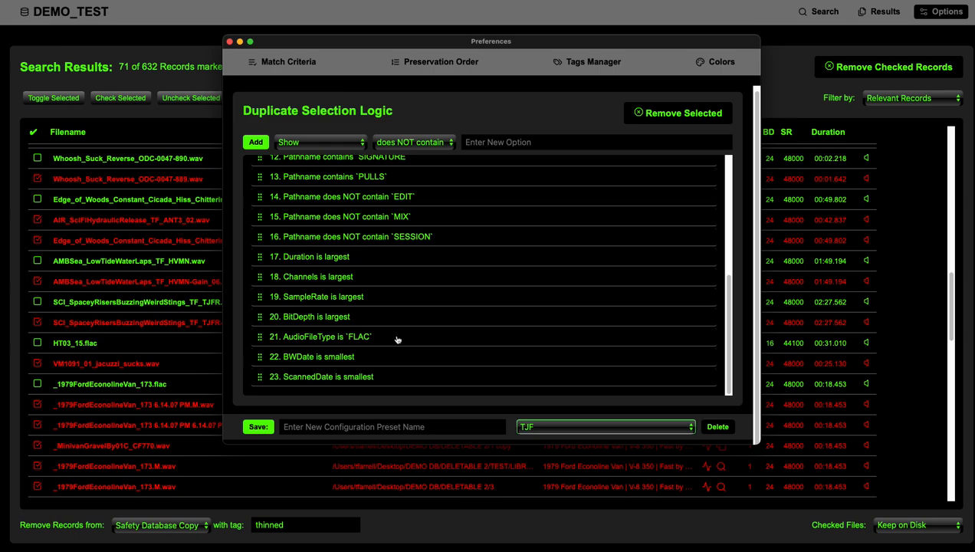
scroll(443, 333, up, 12)
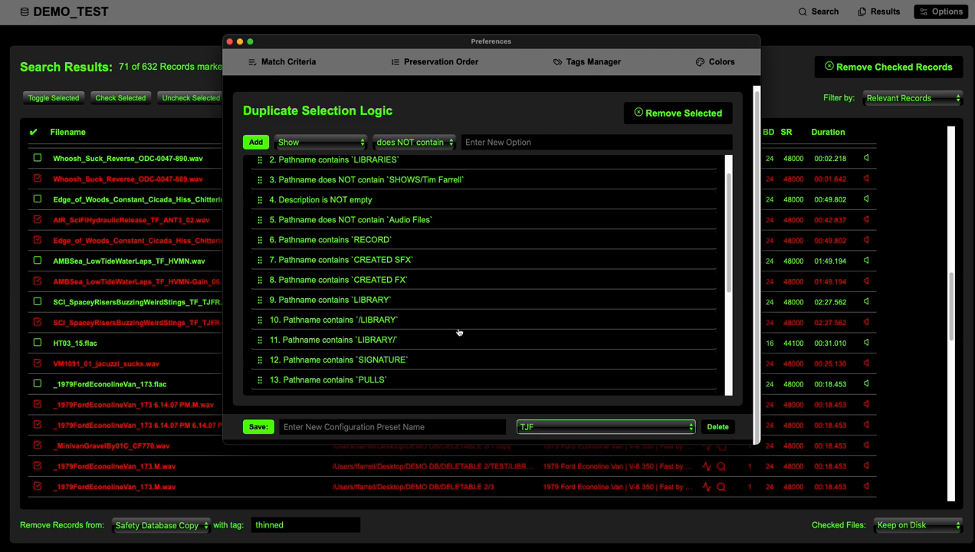
scroll(459, 332, up, 2)
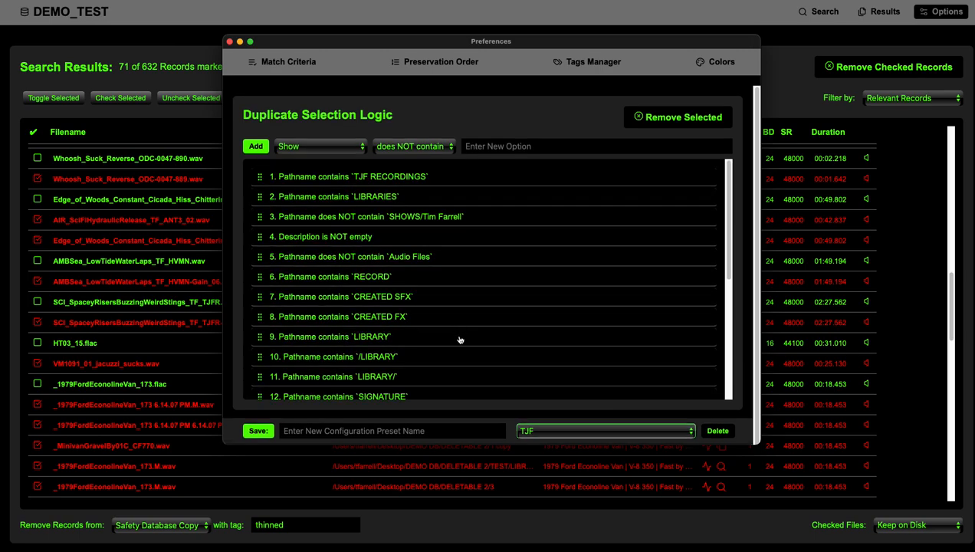
Show the Match Criteria preferences, switch to the Default configuration preset, and return to the TJF preset
click(289, 63)
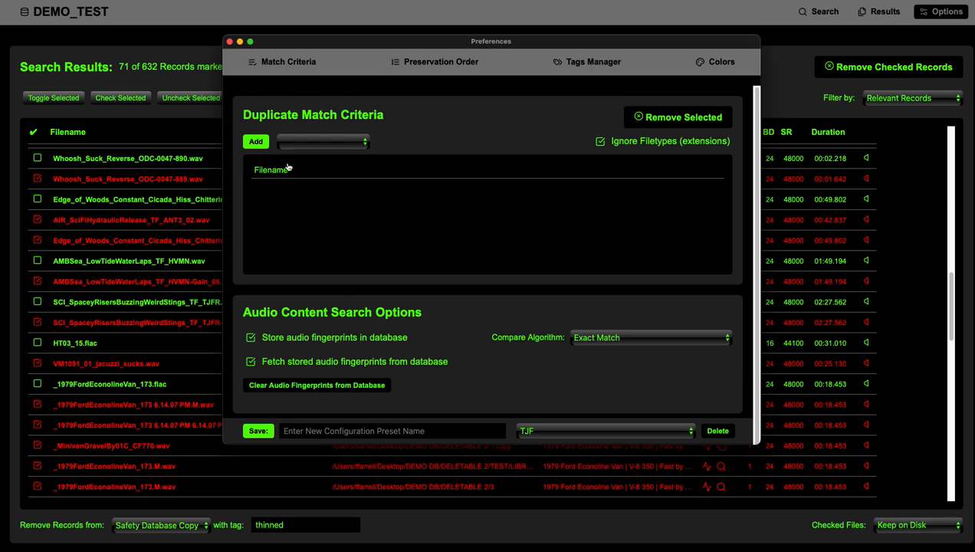
click(570, 436)
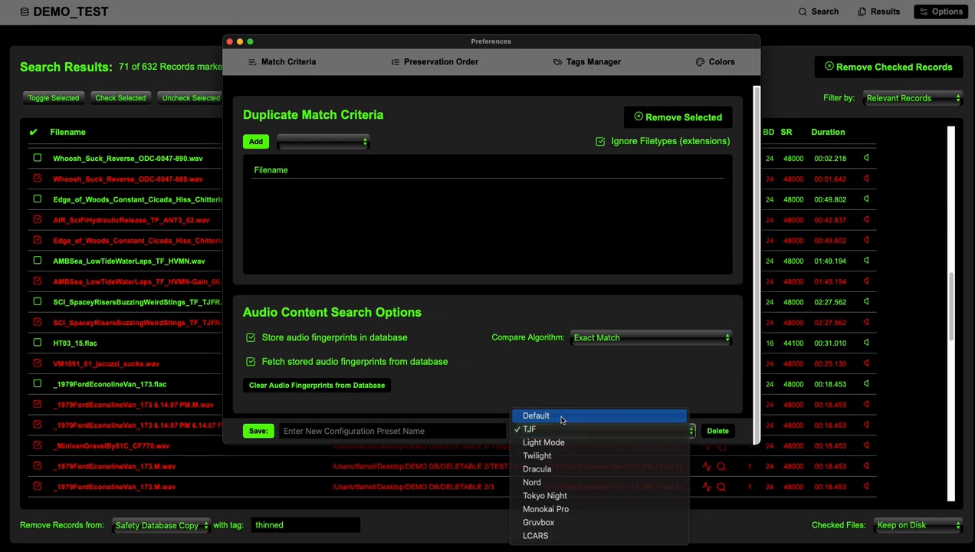
click(562, 416)
click(556, 431)
click(529, 442)
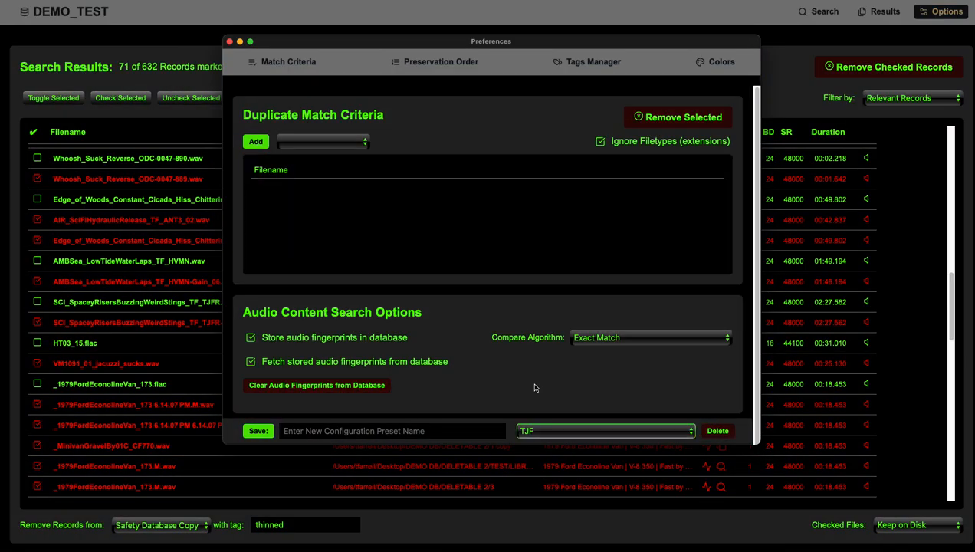
Open the Tags Manager preferences and look through the Audiosuite Tags list, selecting the two ".1." entries
click(578, 63)
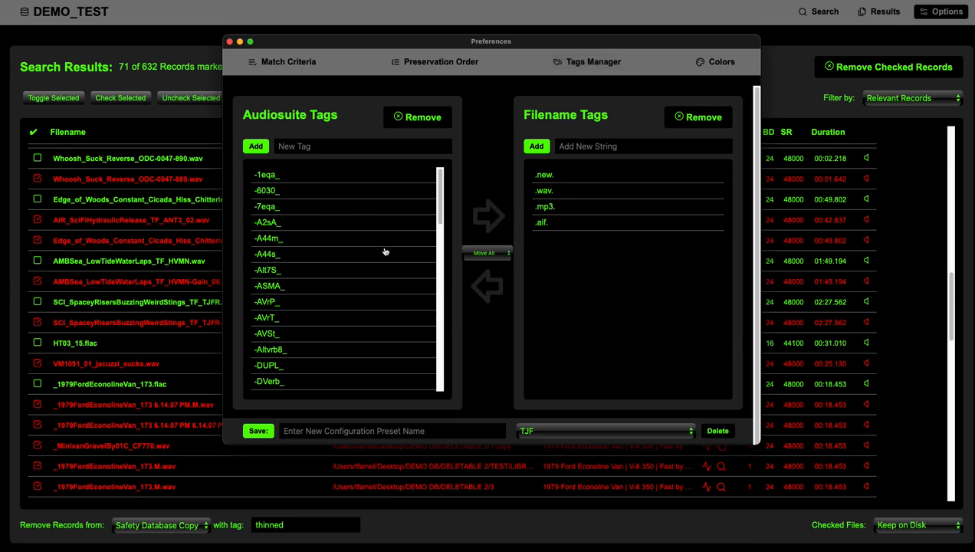
scroll(382, 250, down, 20)
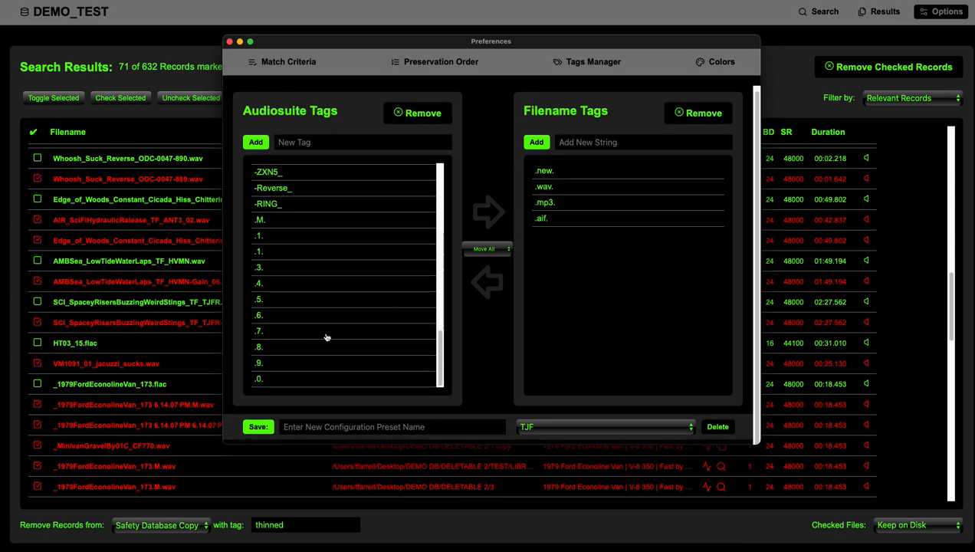
scroll(326, 337, up, 1)
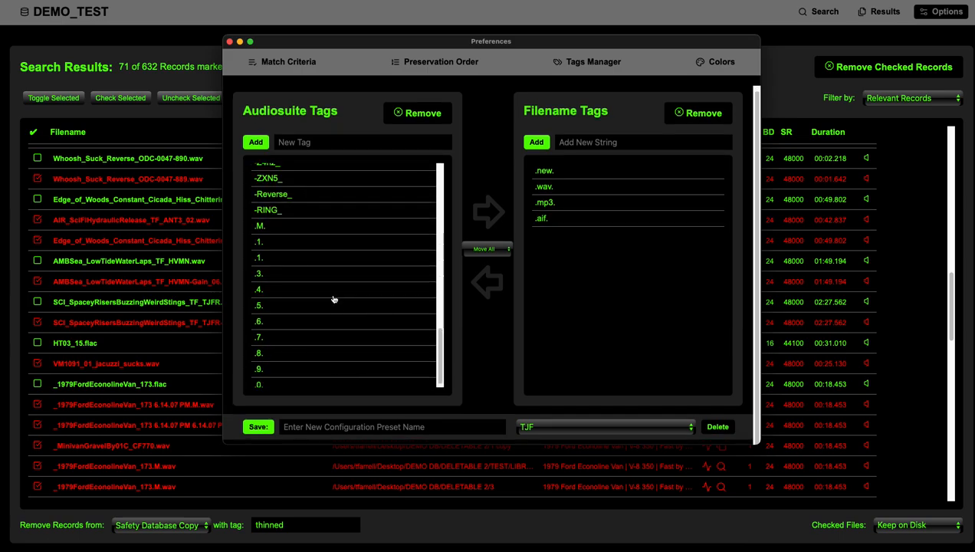
scroll(267, 251, down, 1)
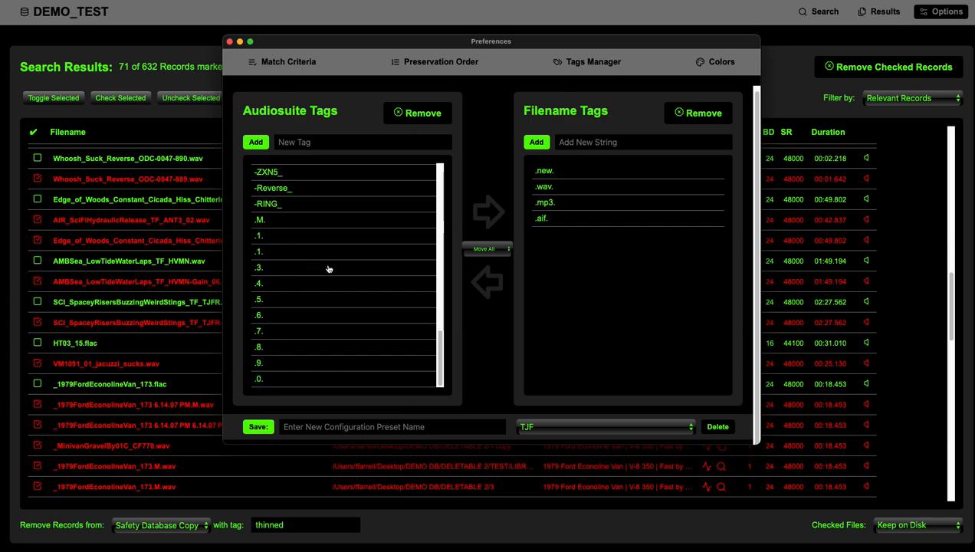
scroll(322, 280, up, 5)
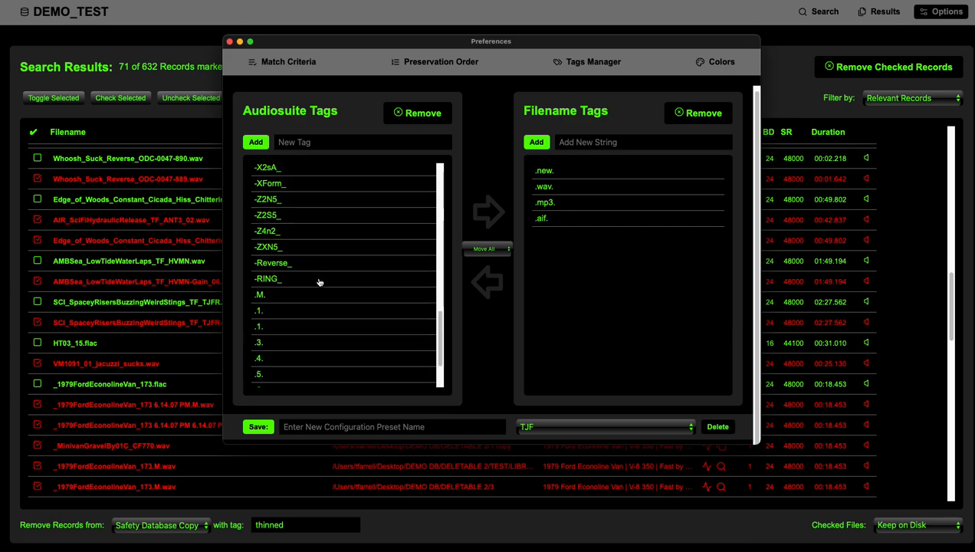
drag(315, 320, 310, 309)
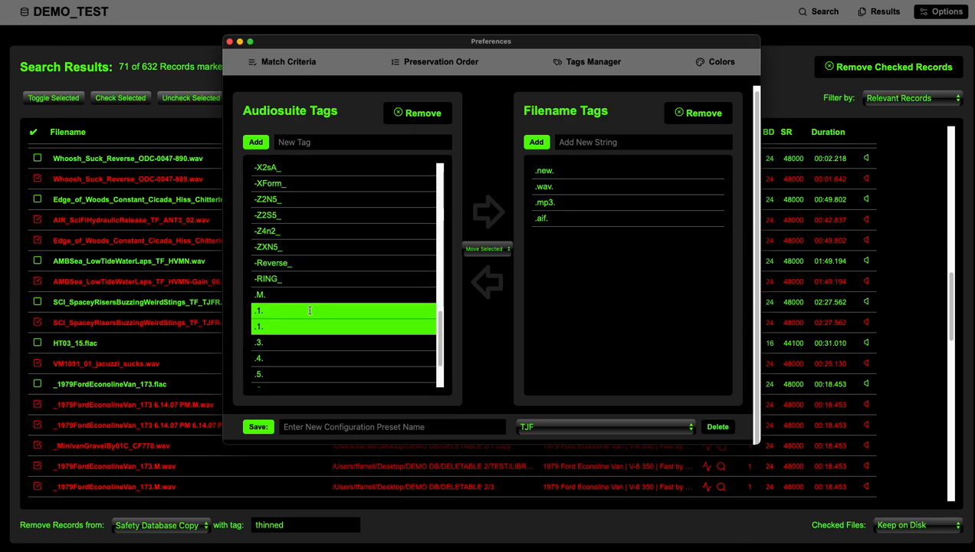
scroll(349, 288, up, 10)
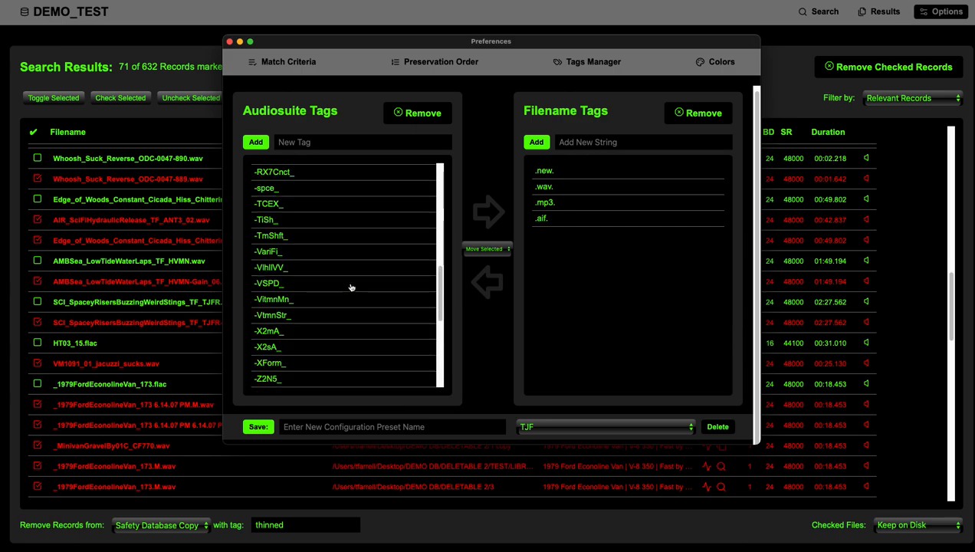
In the Colors preferences, set the Text Color to #9a244f and the Accent Color to #ff4013
scroll(351, 287, up, 20)
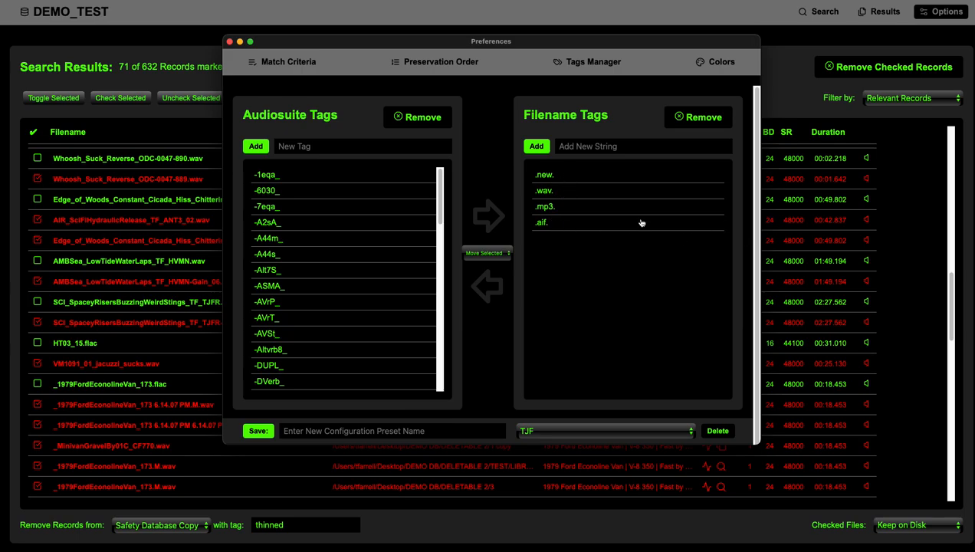
click(721, 65)
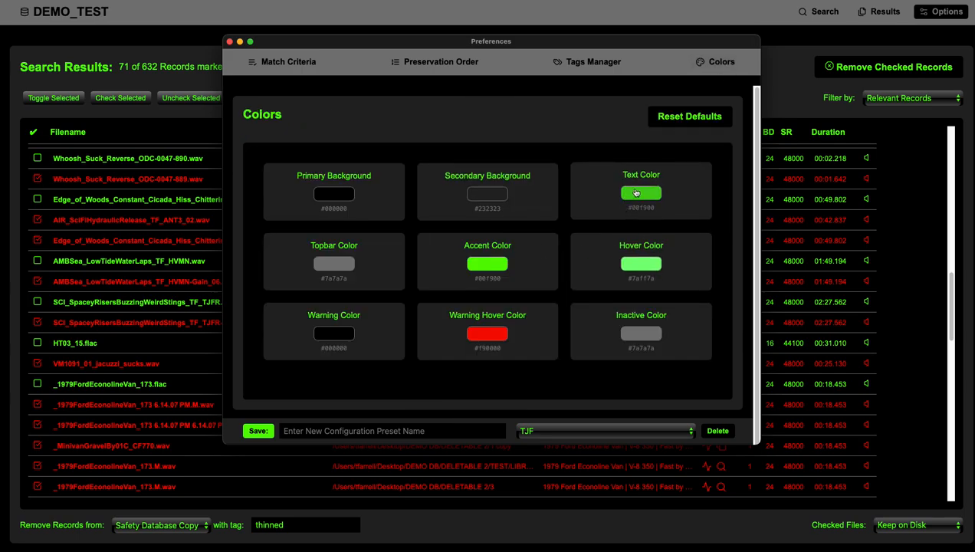
click(638, 197)
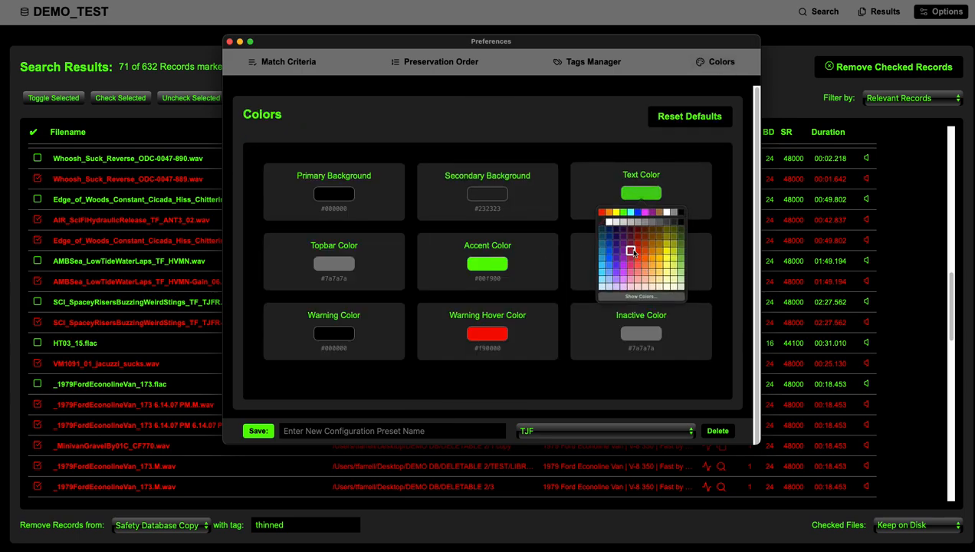
click(632, 254)
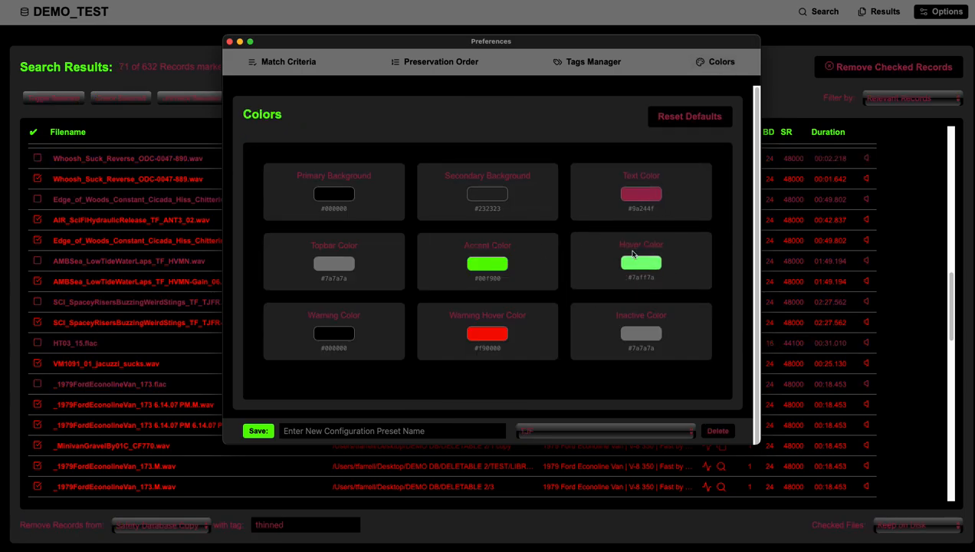
click(498, 263)
click(485, 332)
Load the LCARS configuration preset, followed by the Default preset
click(603, 431)
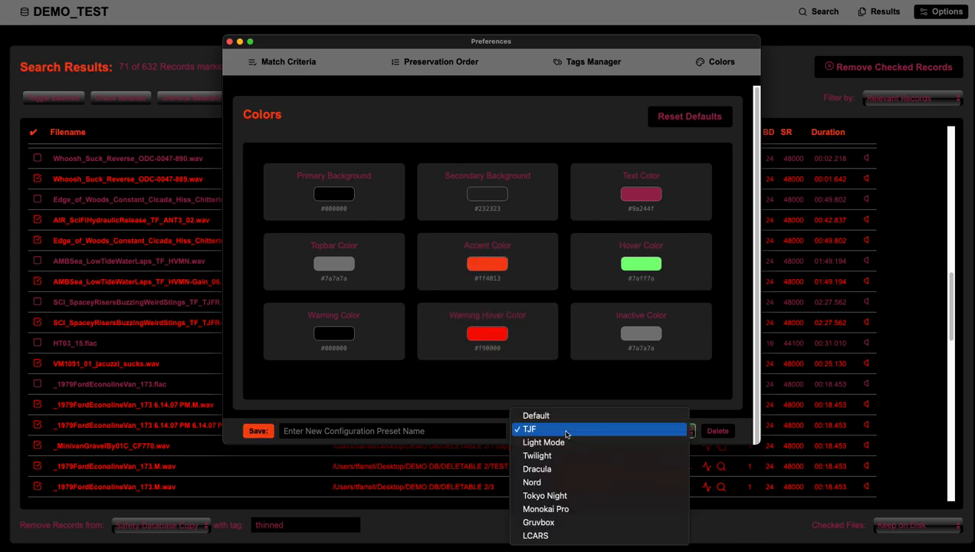
click(531, 534)
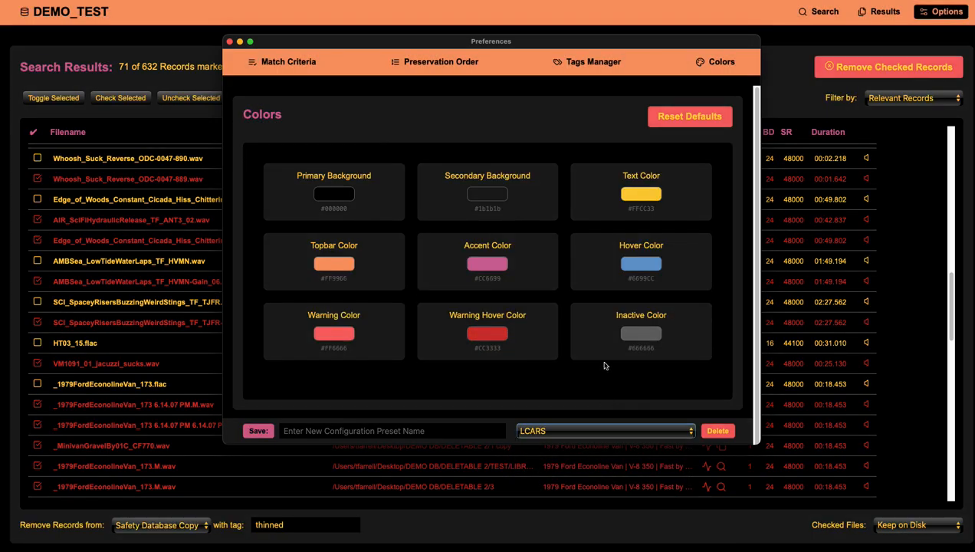
click(564, 430)
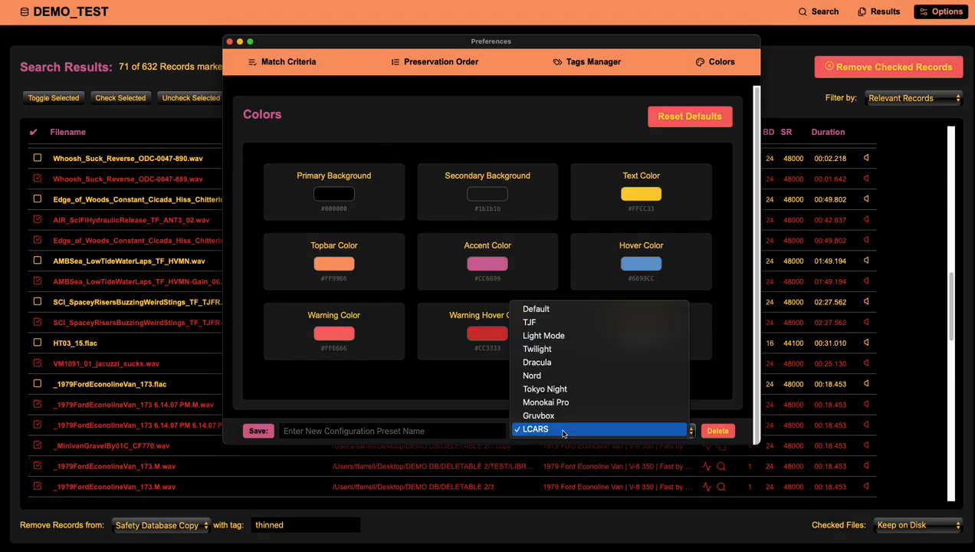
click(544, 308)
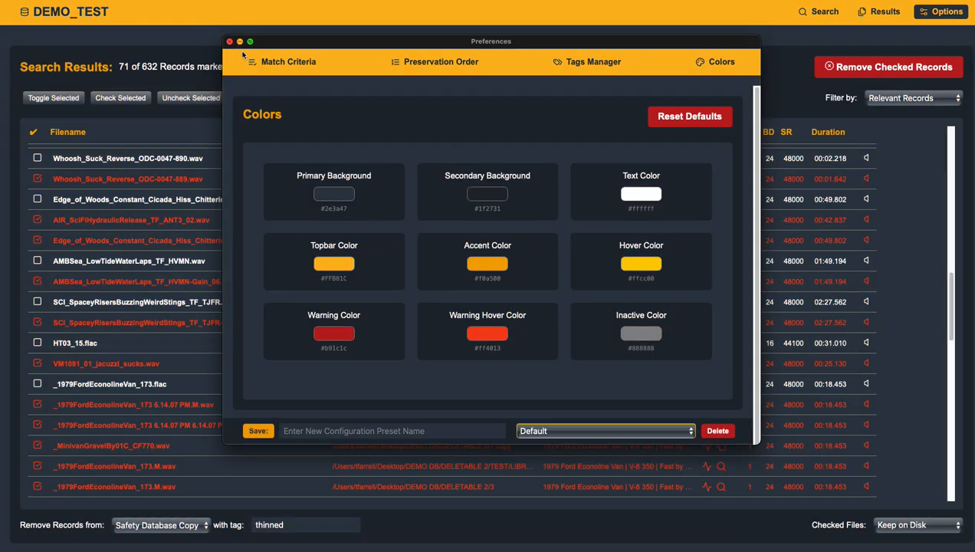
Reset the interface colors to defaults, try Accent Color #e63b7a, and reset the colors again
click(689, 115)
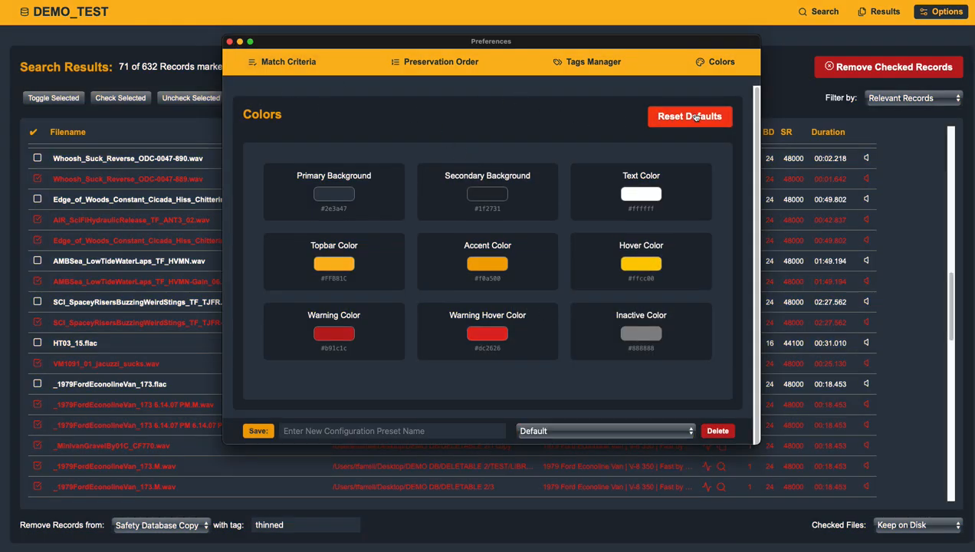
click(505, 263)
click(472, 332)
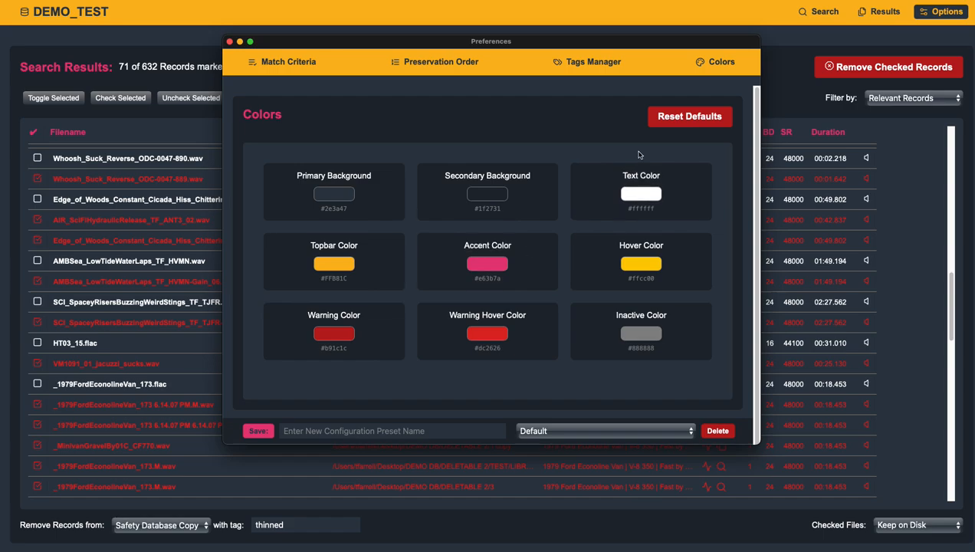
click(690, 117)
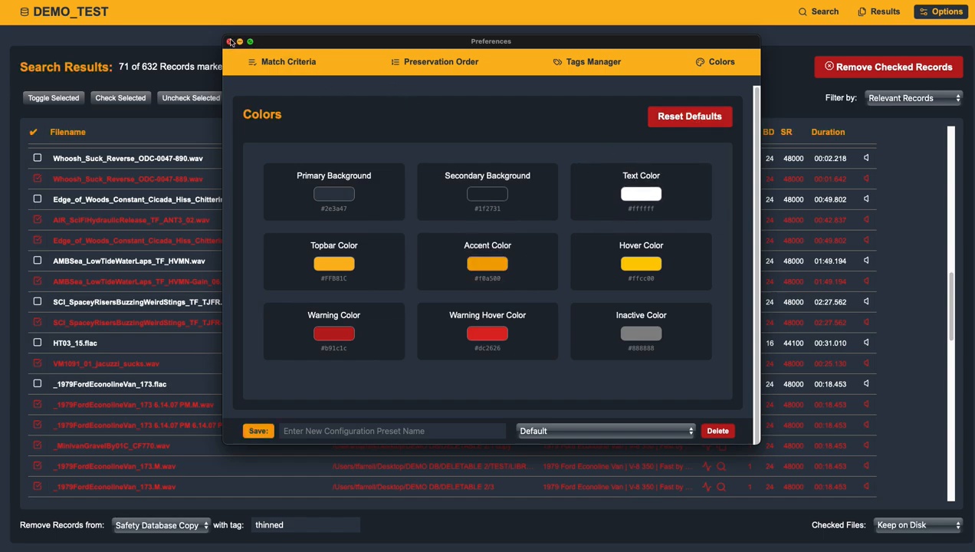
Load the Twilight preset from the application's own preset list and close the Preferences window
click(102, 5)
mouse_move(131, 47)
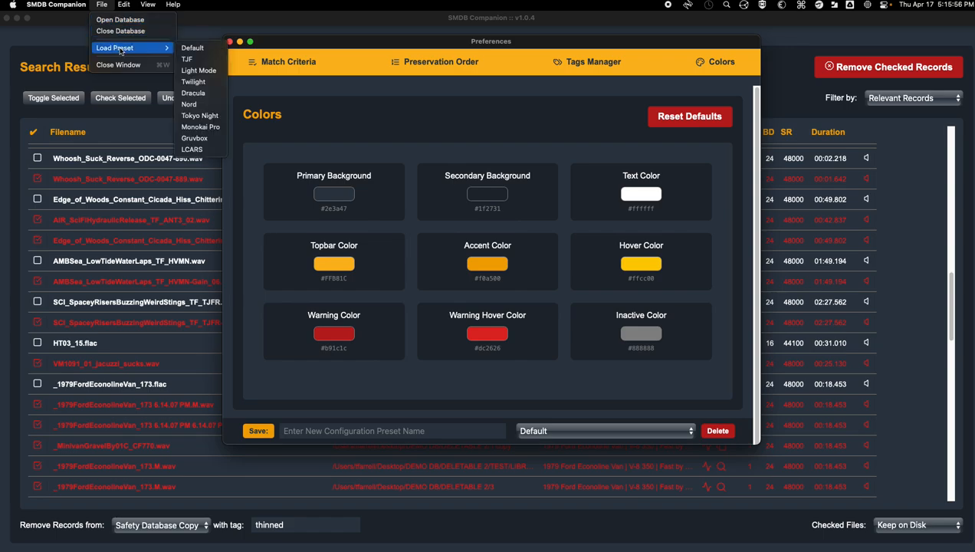
click(198, 84)
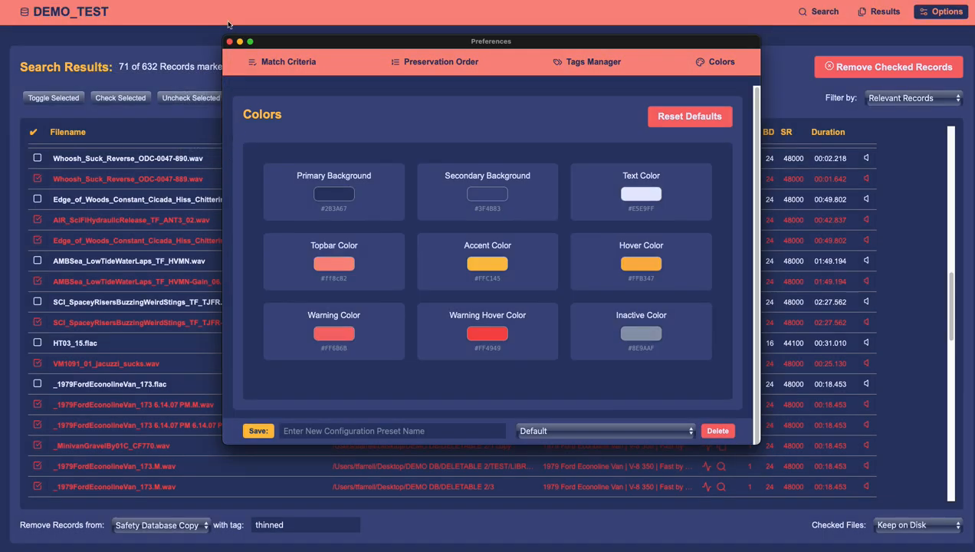
mouse_move(83, 3)
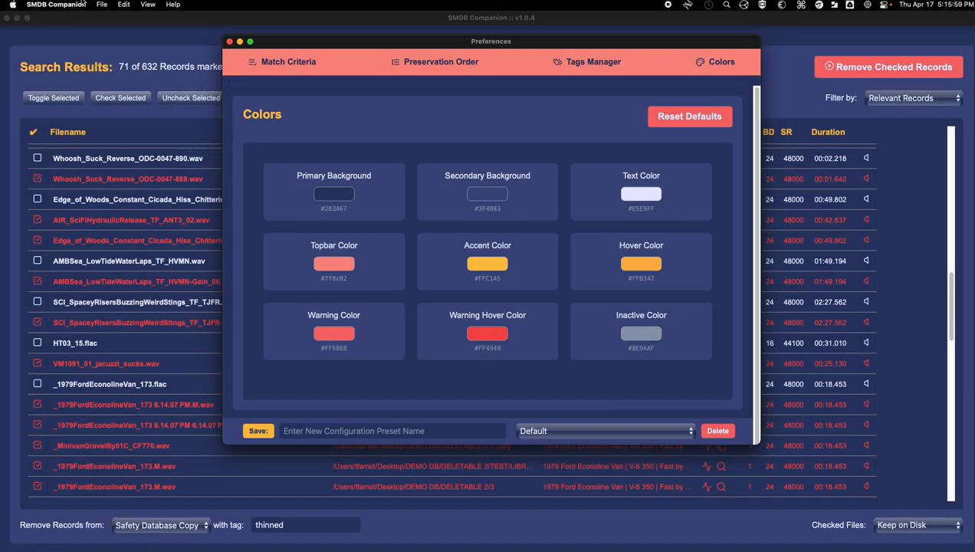
click(229, 41)
Load the TJF preset from the search page and view its Match Criteria preferences, closing the window when finished
click(819, 21)
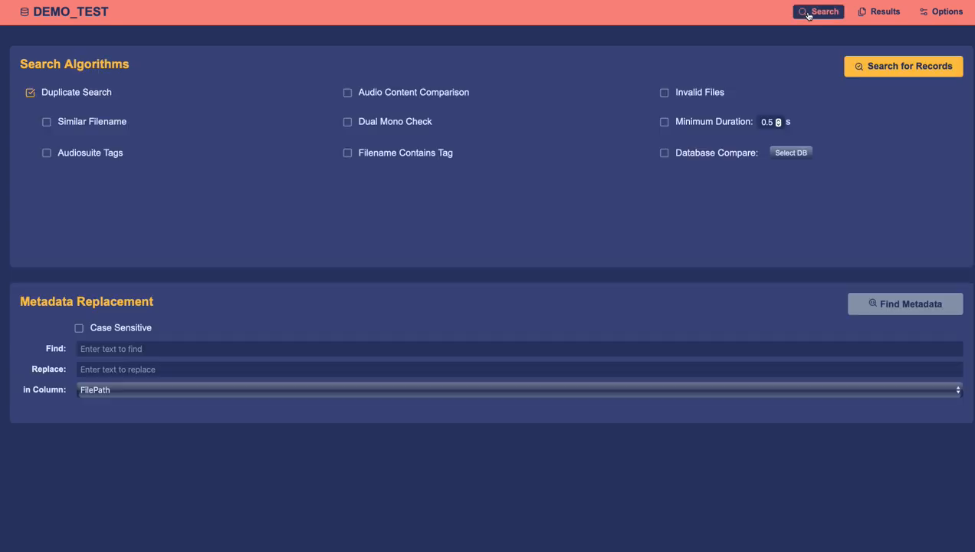
mouse_move(141, 3)
click(102, 5)
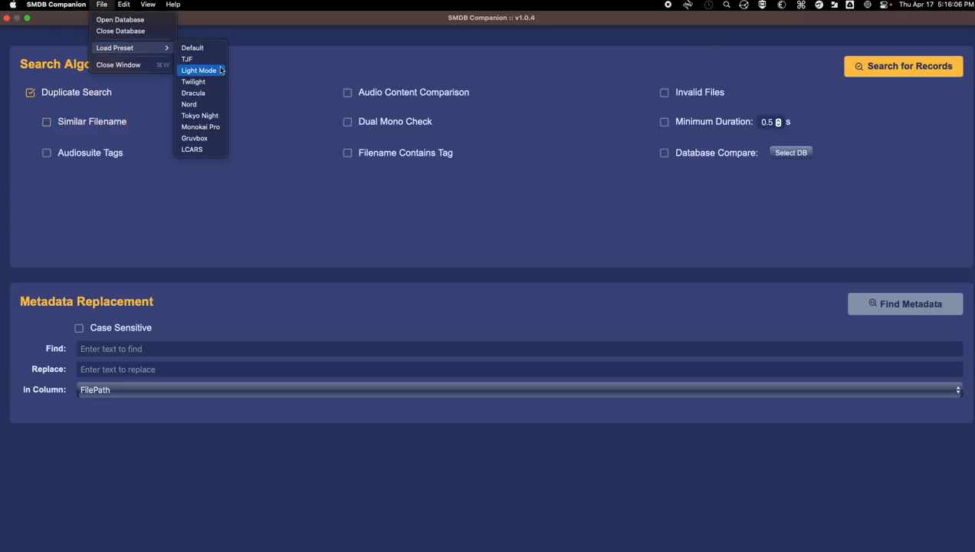
click(206, 59)
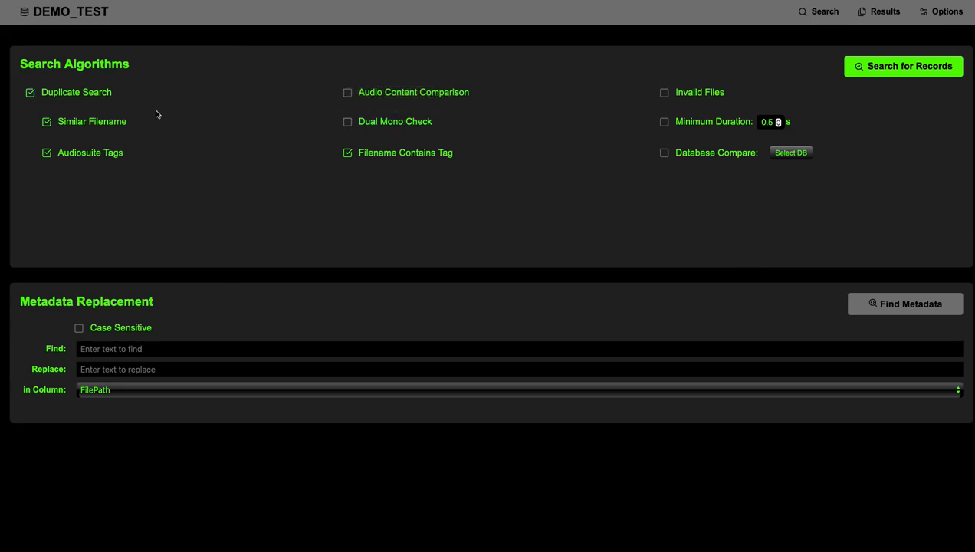
click(949, 11)
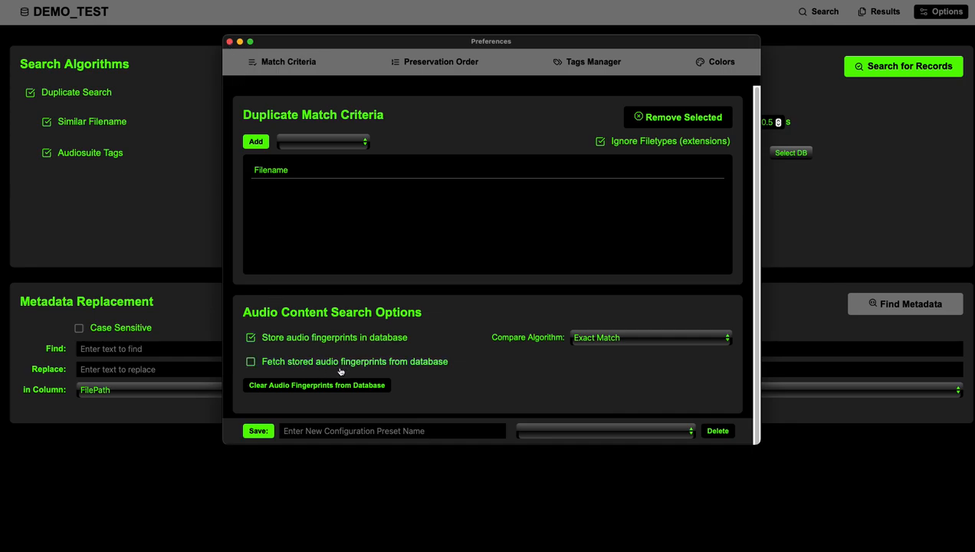
click(230, 43)
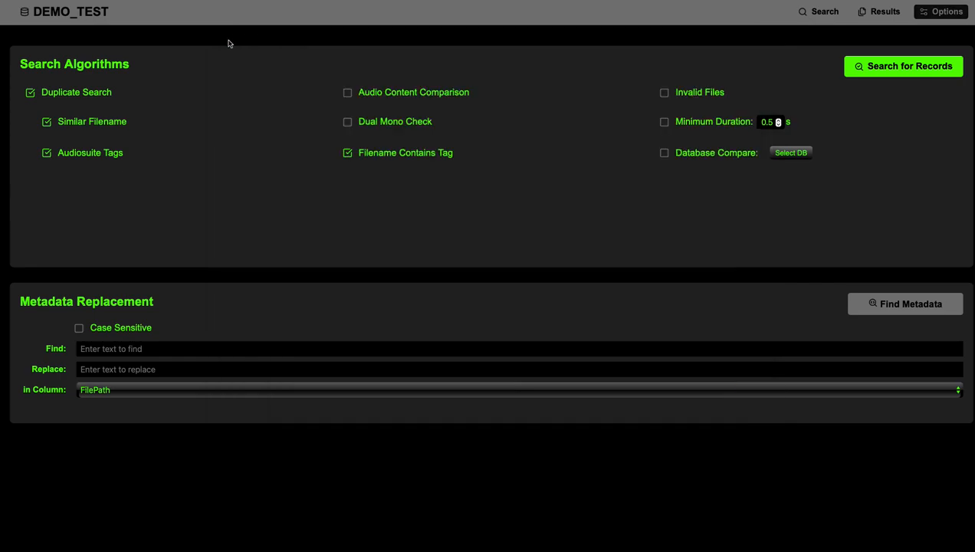
Search for records with Dual Mono Check enabled and Duplicate Search disabled, and set Dual Mono Files to Strip
click(346, 124)
click(31, 92)
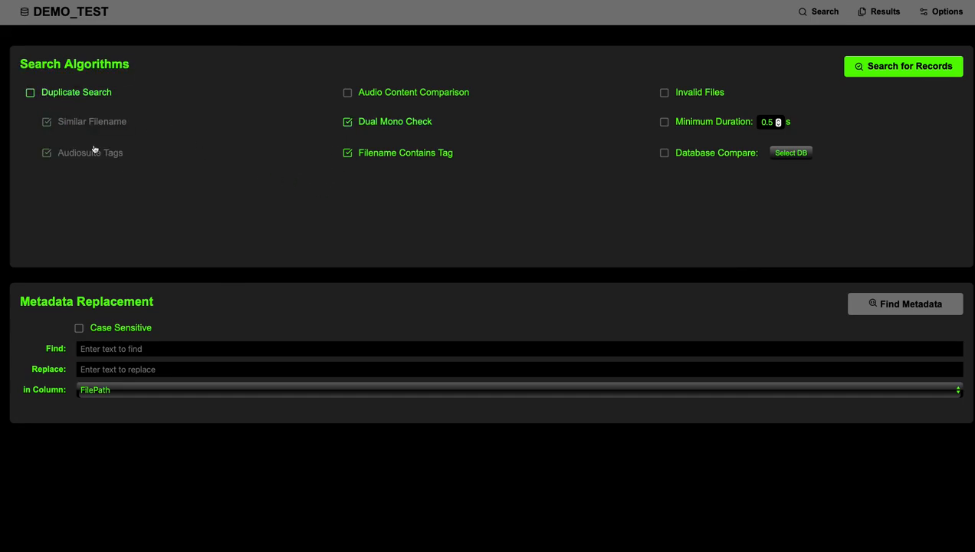
click(907, 73)
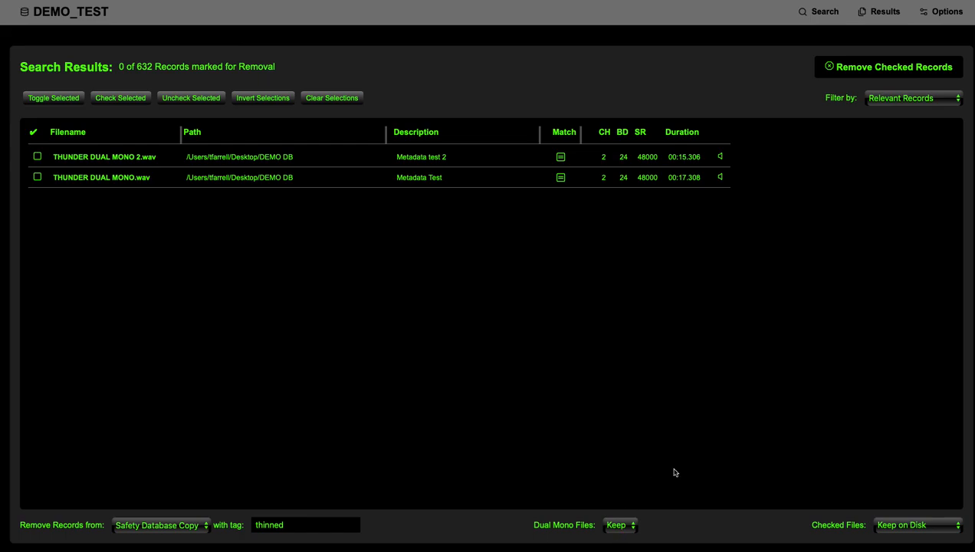
click(619, 528)
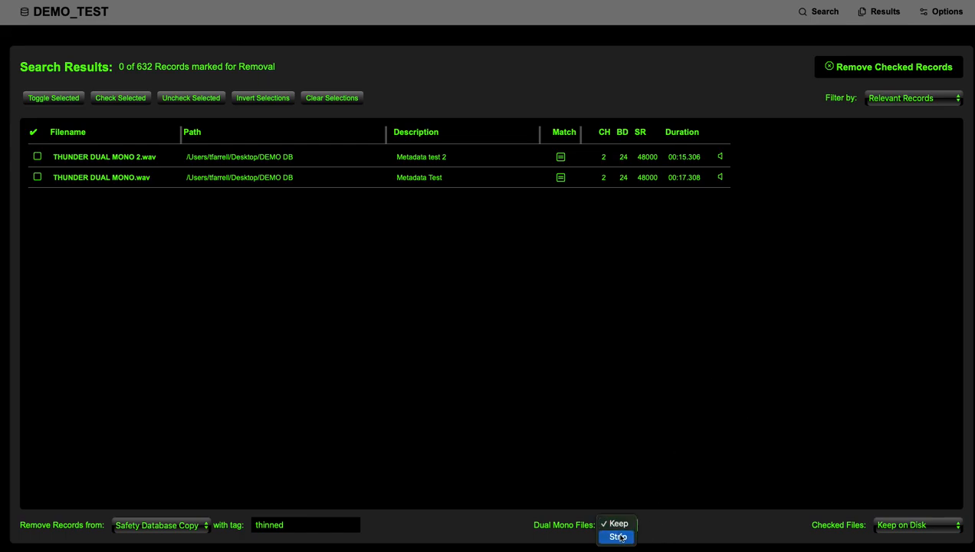
click(618, 536)
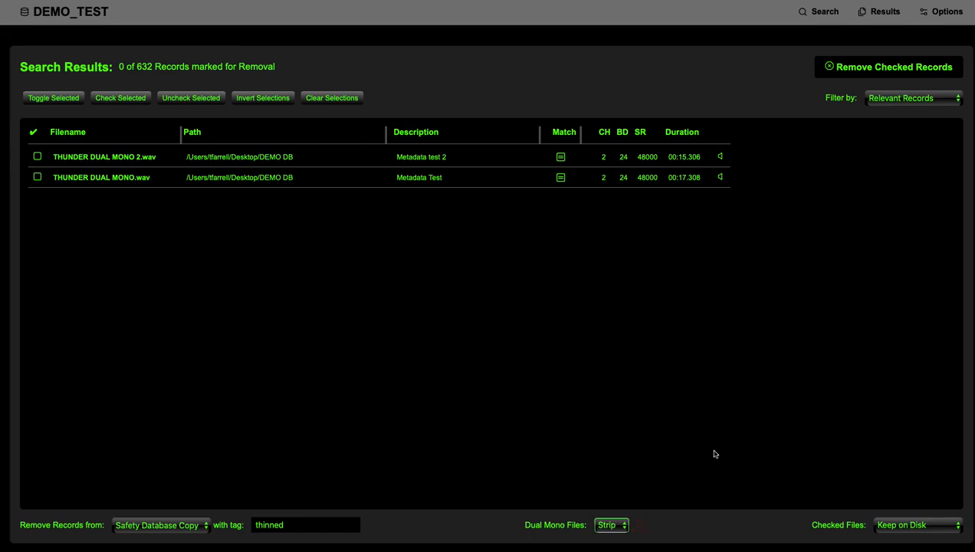
Switch to Finder to inspect THUNDER DUAL MONO 2.wav and THUNDER DUAL MONO.wav in the DEMO DB folder, and return to SMDB Companion
mouse_move(483, 549)
mouse_move(128, 3)
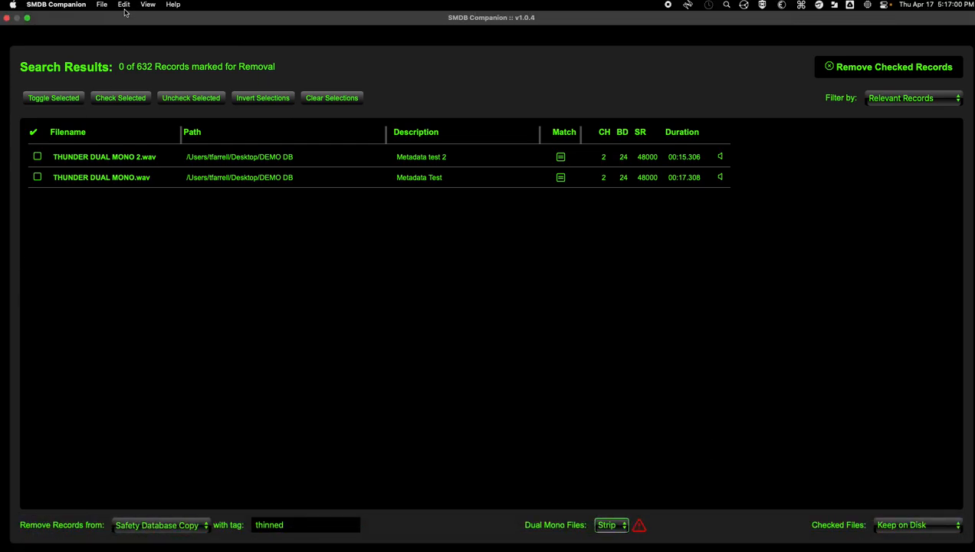
click(27, 18)
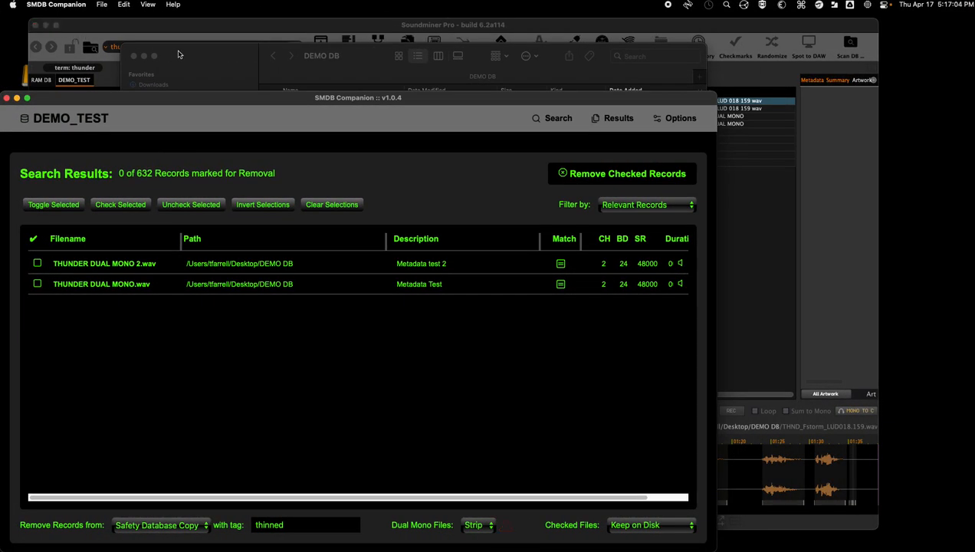
click(177, 55)
click(332, 116)
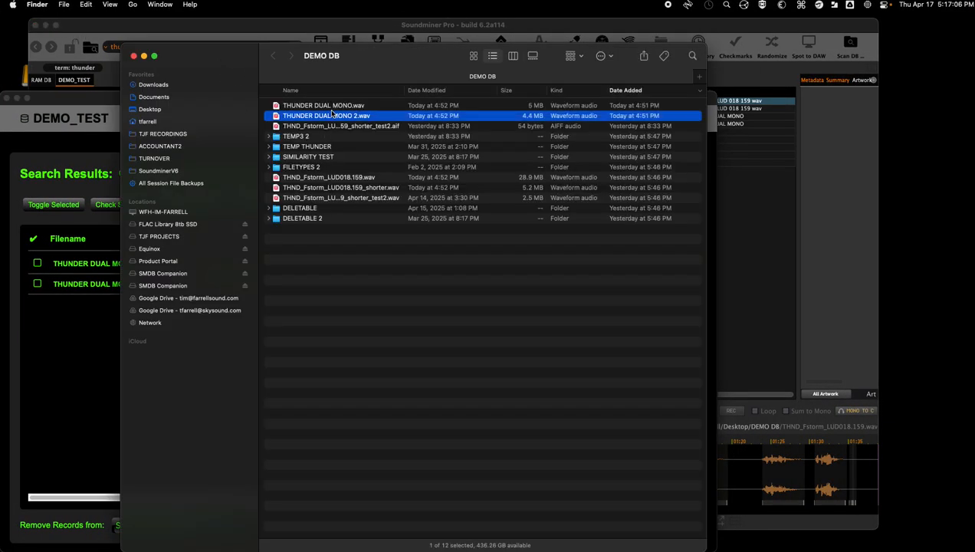
click(331, 108)
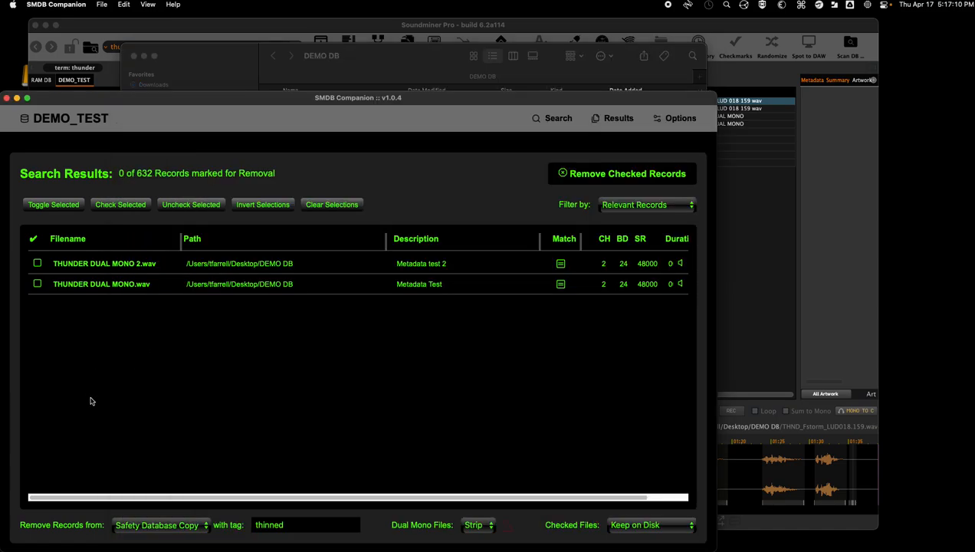
click(91, 398)
drag(445, 100, 526, 52)
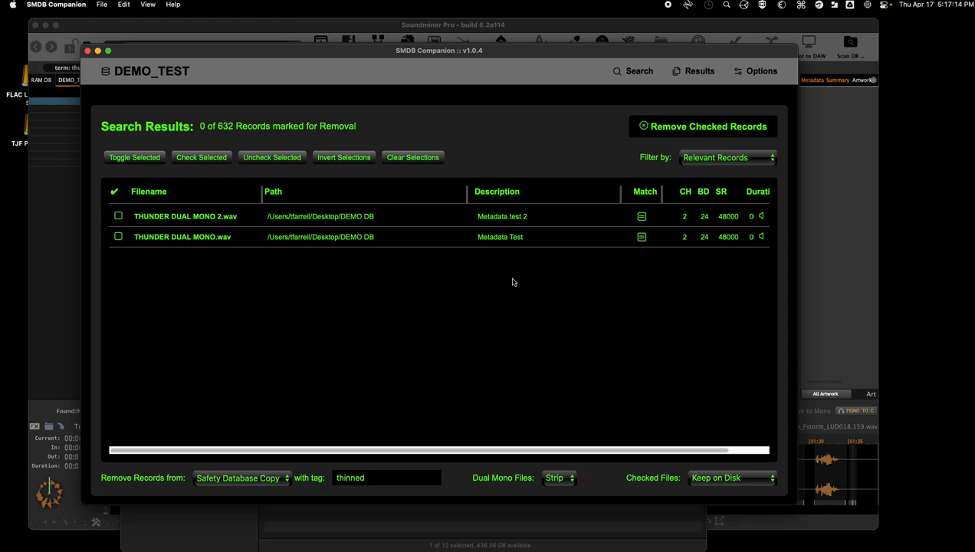
Reset the interface colors to their defaults and close the Preferences window
click(756, 74)
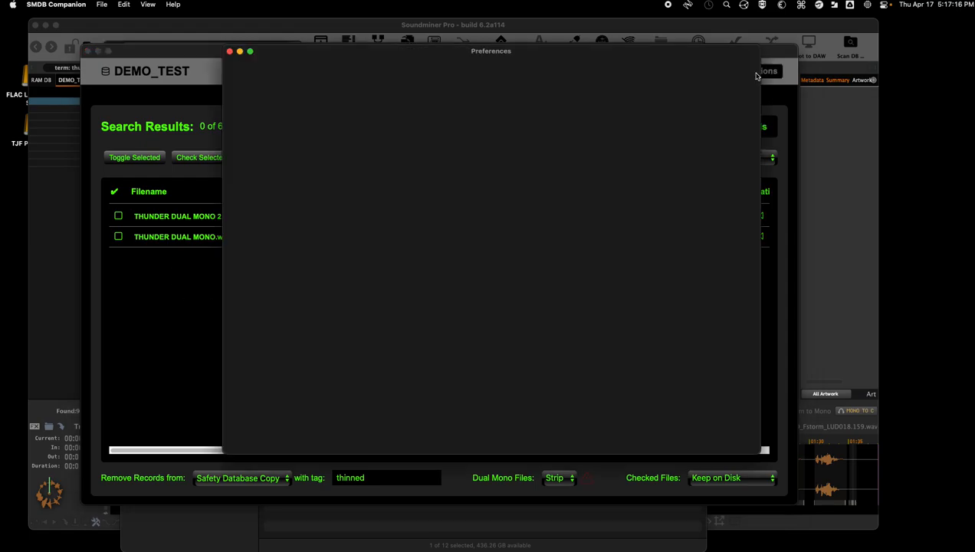
click(721, 72)
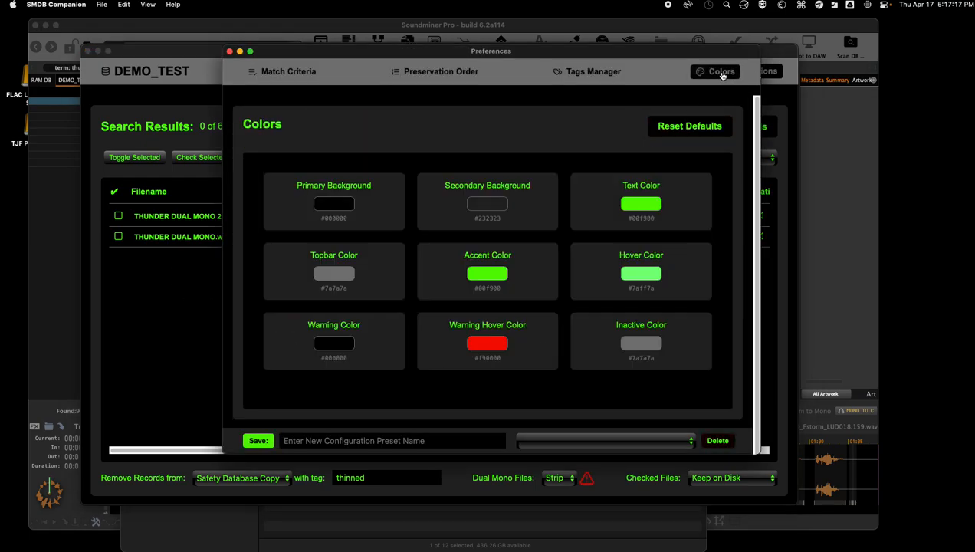
click(690, 126)
click(229, 51)
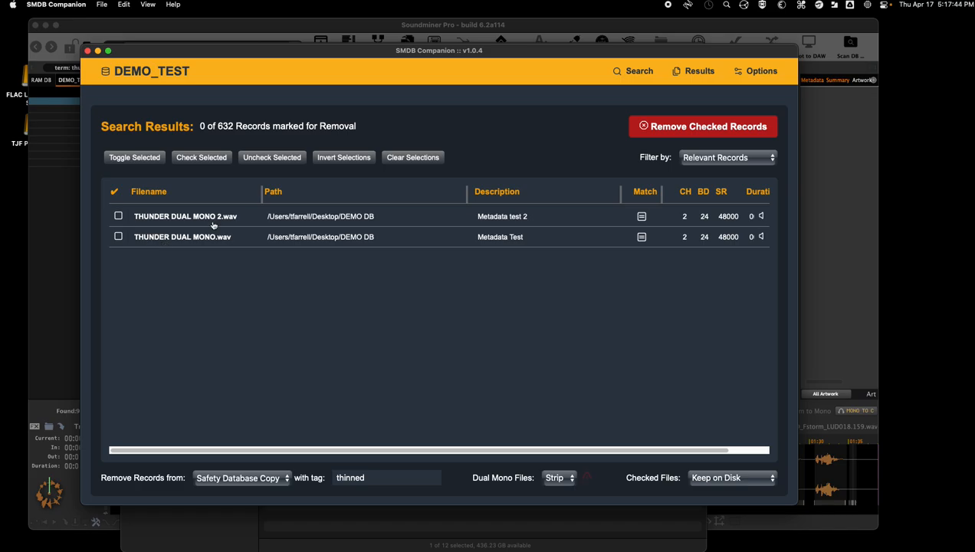
Review and cancel the record removal confirmation, and set records to be removed from the Current Database
click(710, 130)
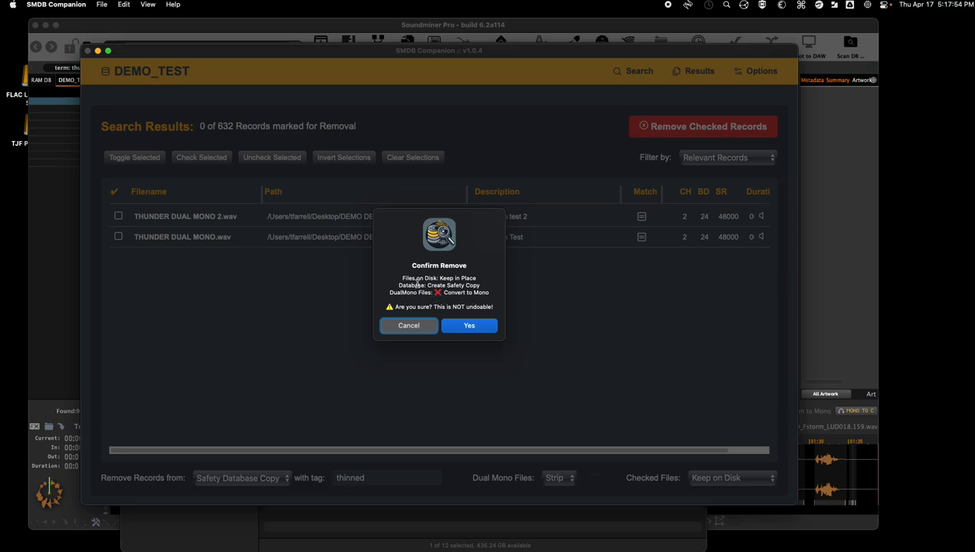
click(409, 326)
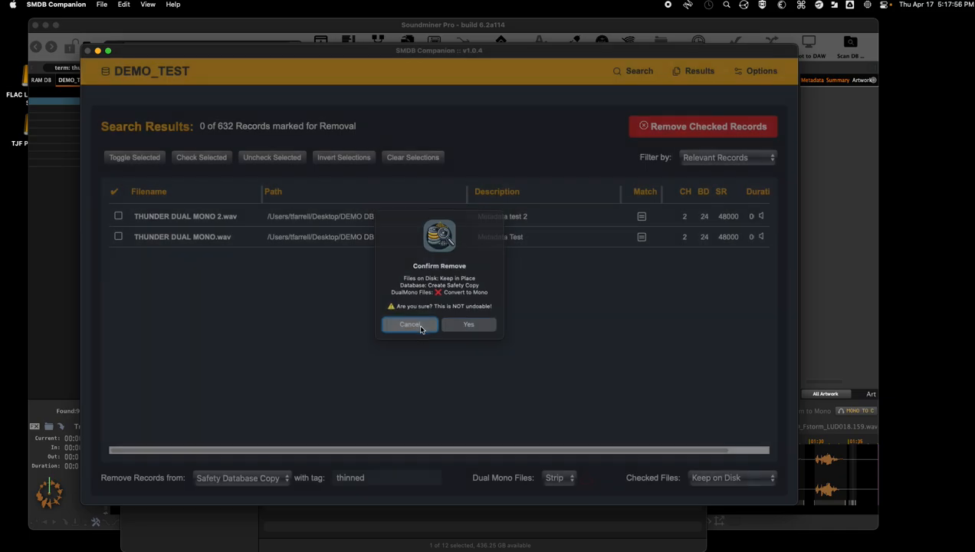
click(252, 479)
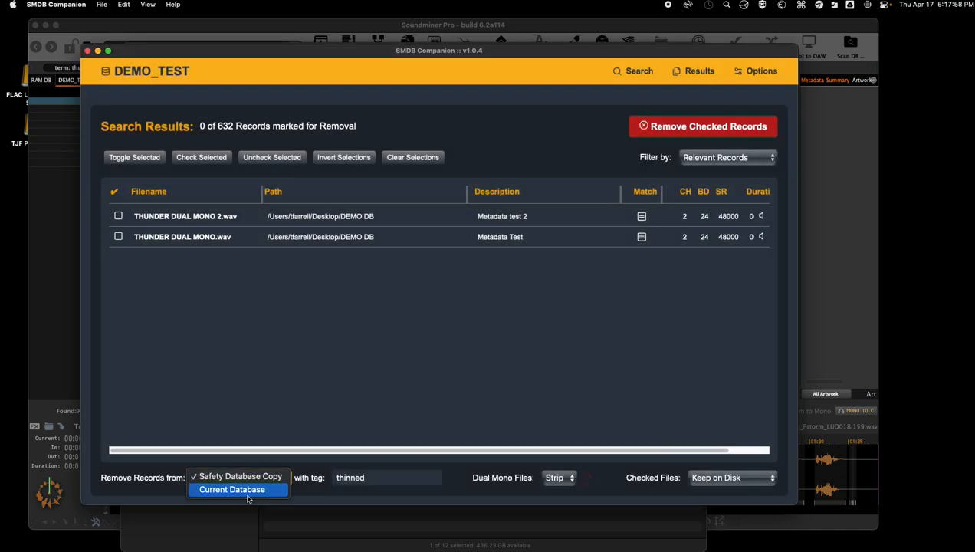
click(234, 488)
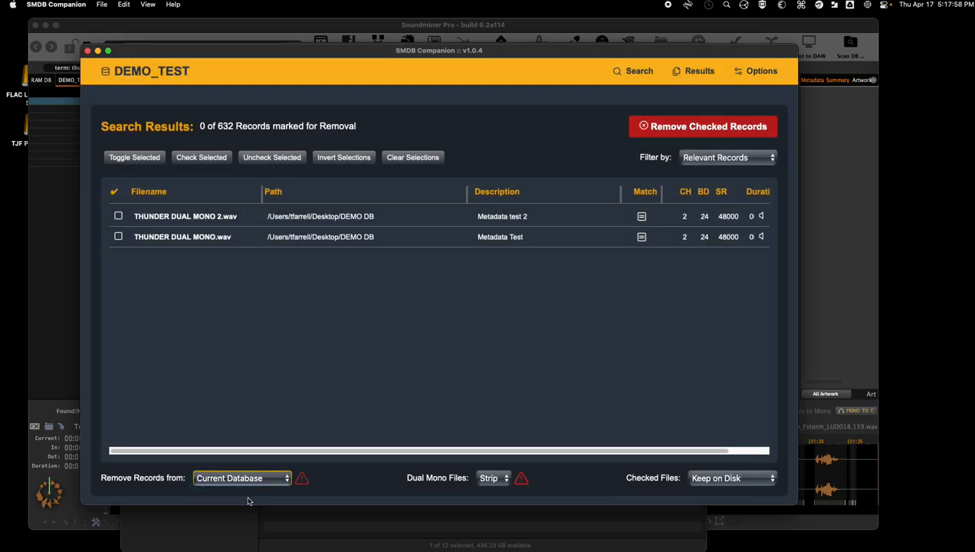
Try Move To Trash and Permanently Delete as the handling for checked files, and return it to Keep on Disk
click(714, 478)
click(715, 490)
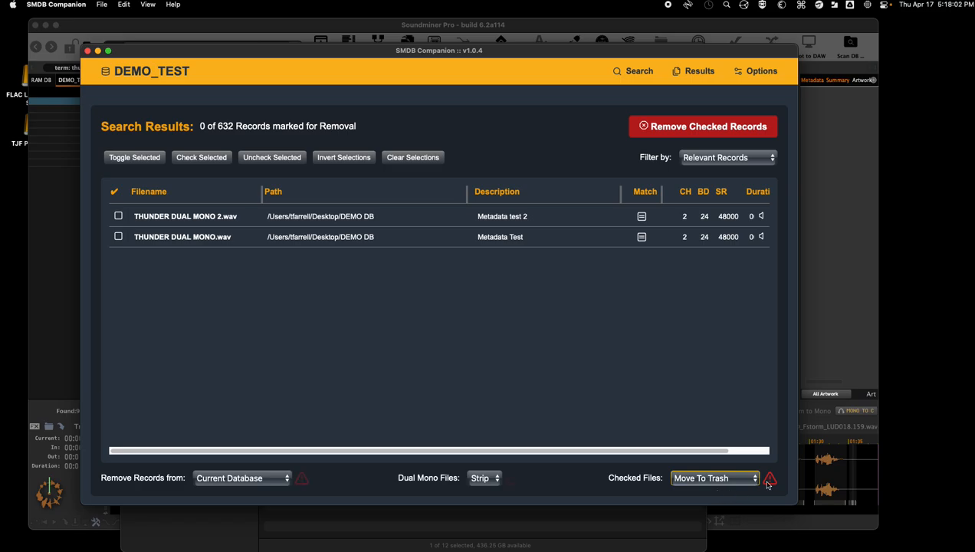
click(711, 480)
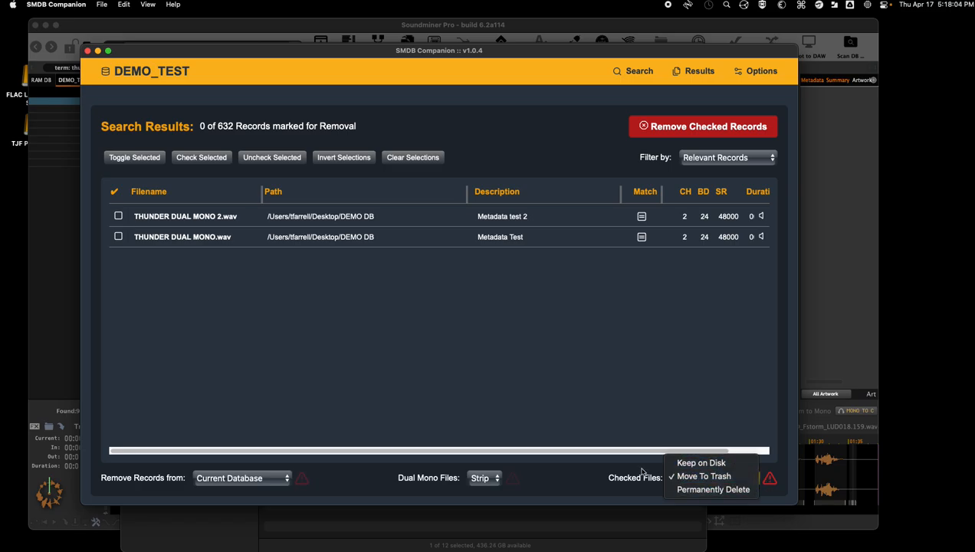
click(694, 499)
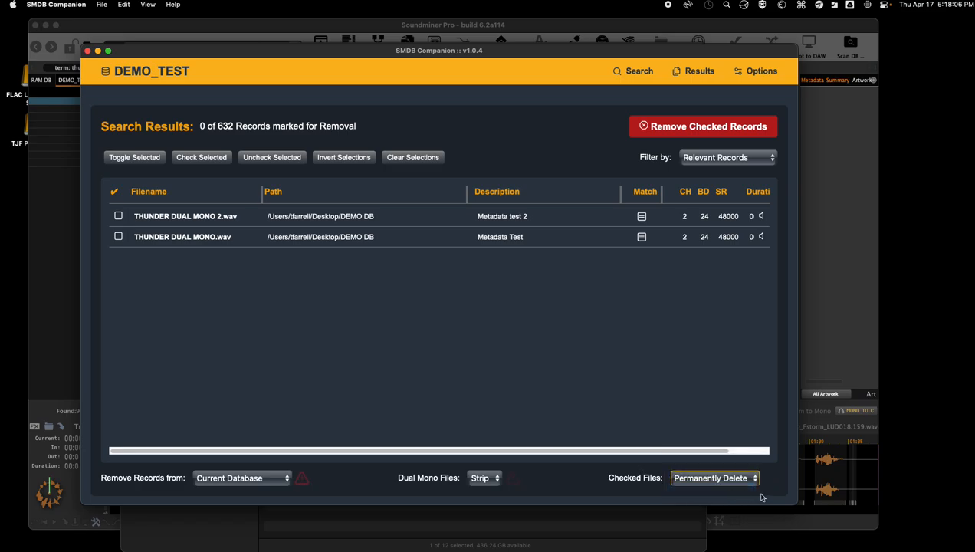
click(720, 482)
click(695, 449)
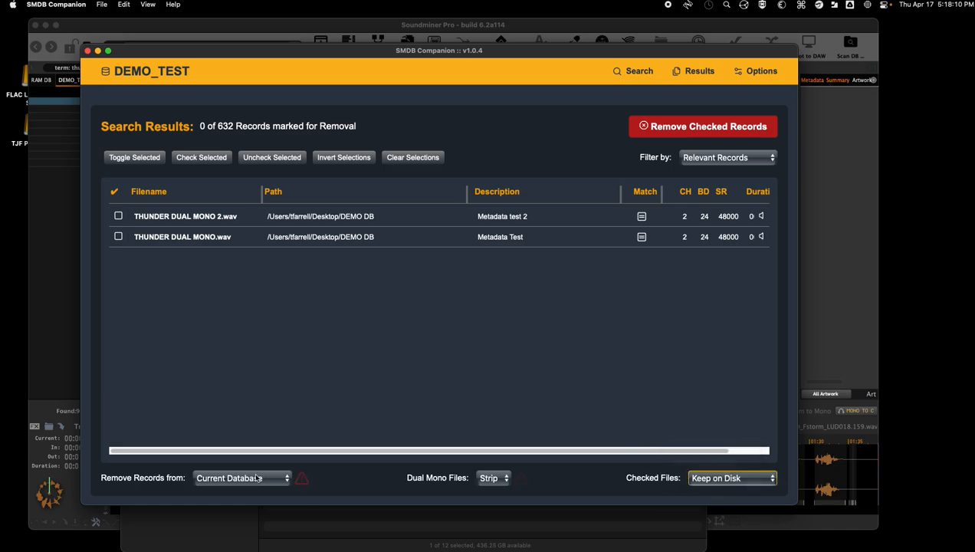
Set records to be removed from a Safety Database Copy tagged "thinned", and run the removal with dual mono files stripped
click(242, 478)
click(234, 465)
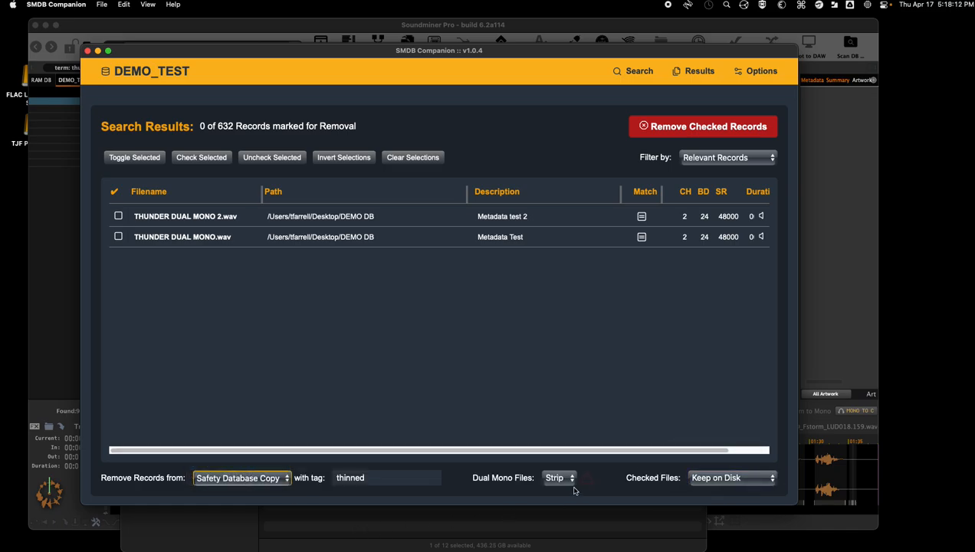
click(716, 130)
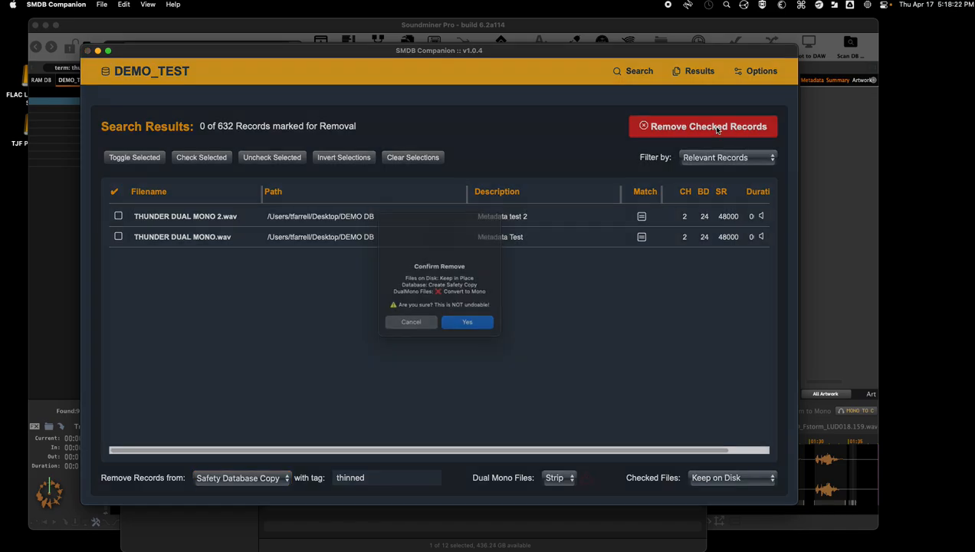
click(469, 325)
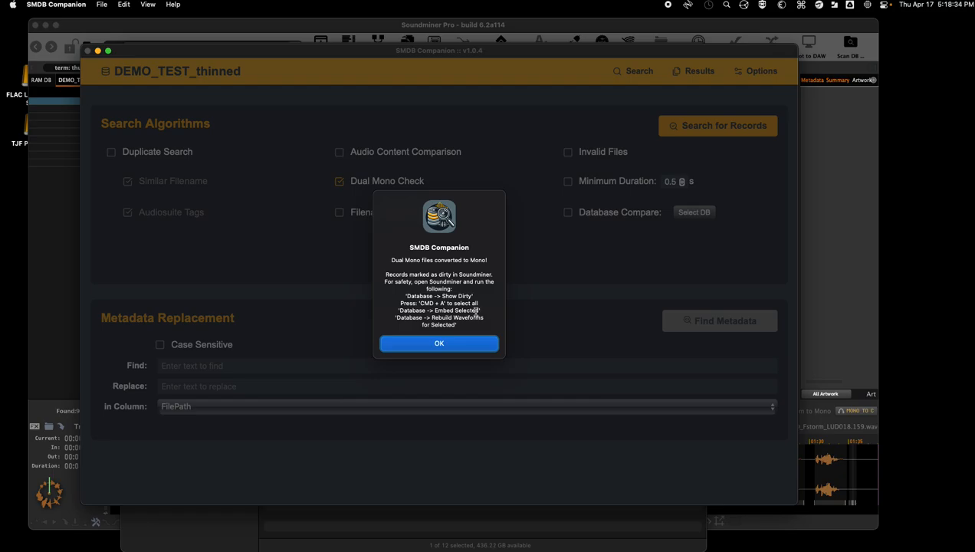
Inspect the stripped THUNDER DUAL MONO files in Finder, and switch to Soundminer to view THUNDER DUAL MONO.wav
click(45, 534)
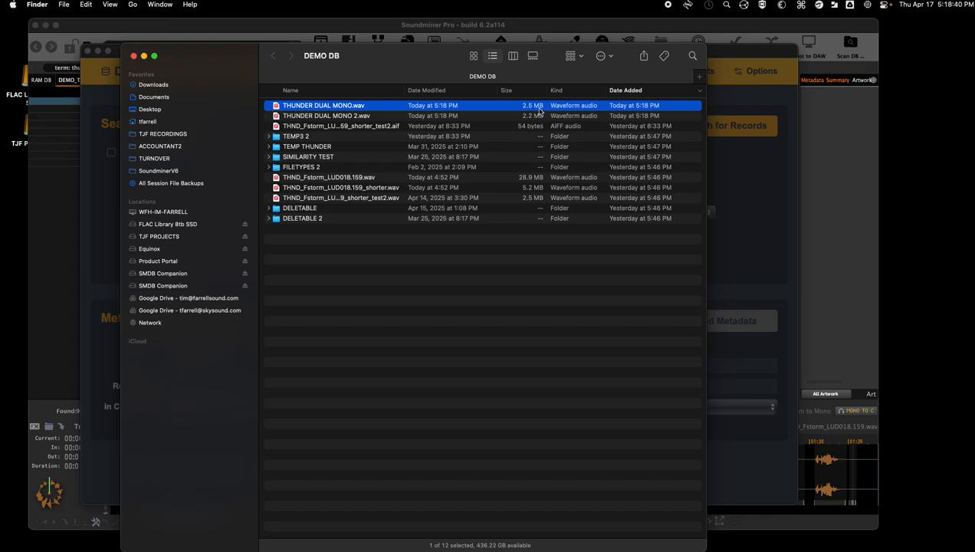
click(61, 252)
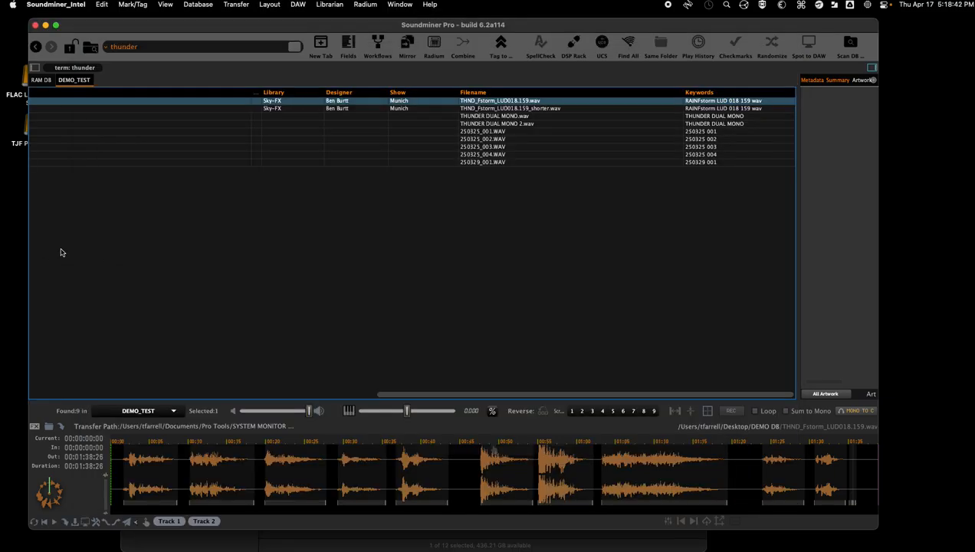
click(511, 117)
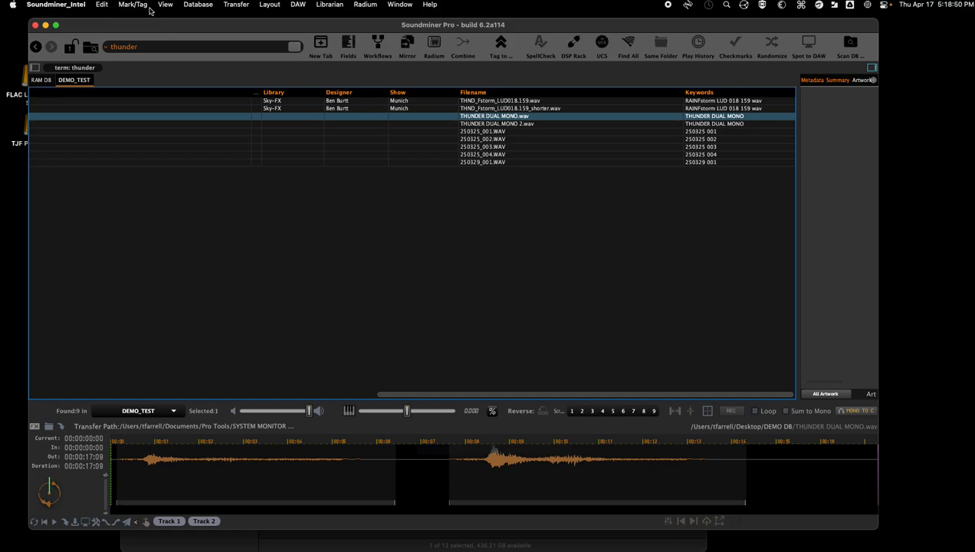
Show the dirty records of the DEMO_TEST database
click(196, 4)
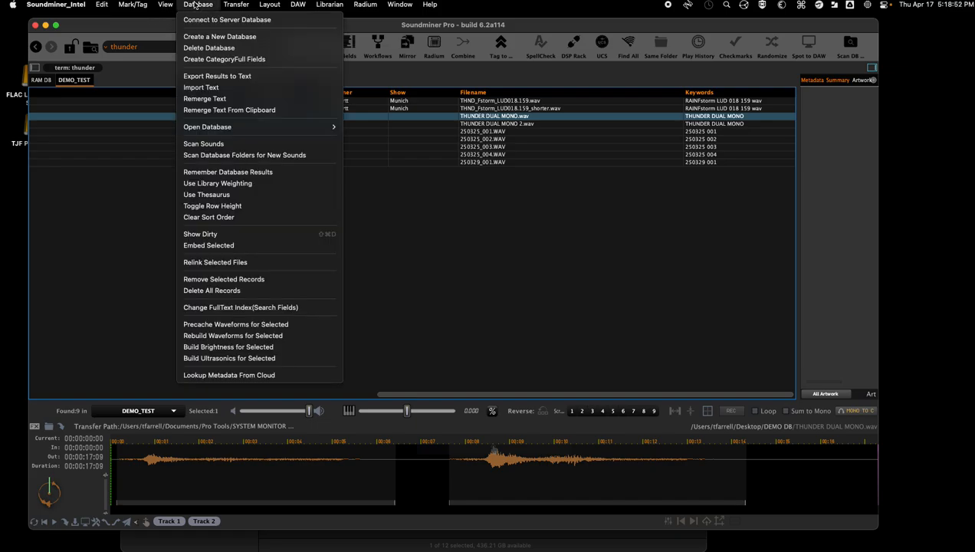
click(223, 232)
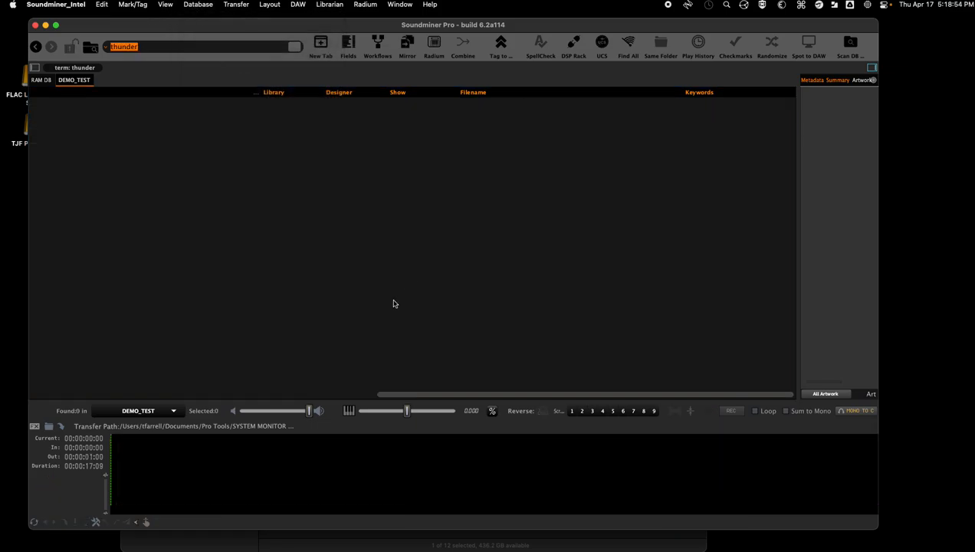
drag(390, 395, 56, 386)
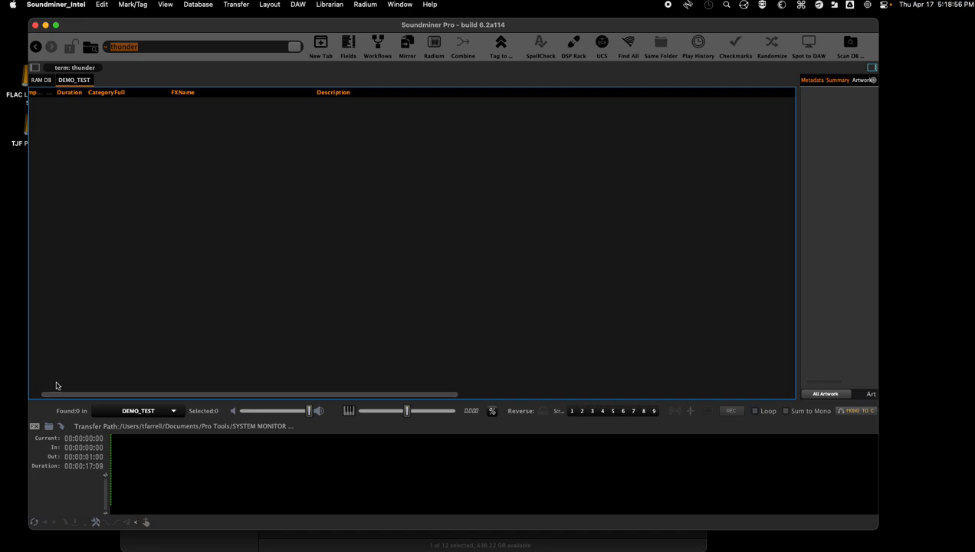
Show all records of the DEMO_TEST database again and search them for "thunder"
key(super+g)
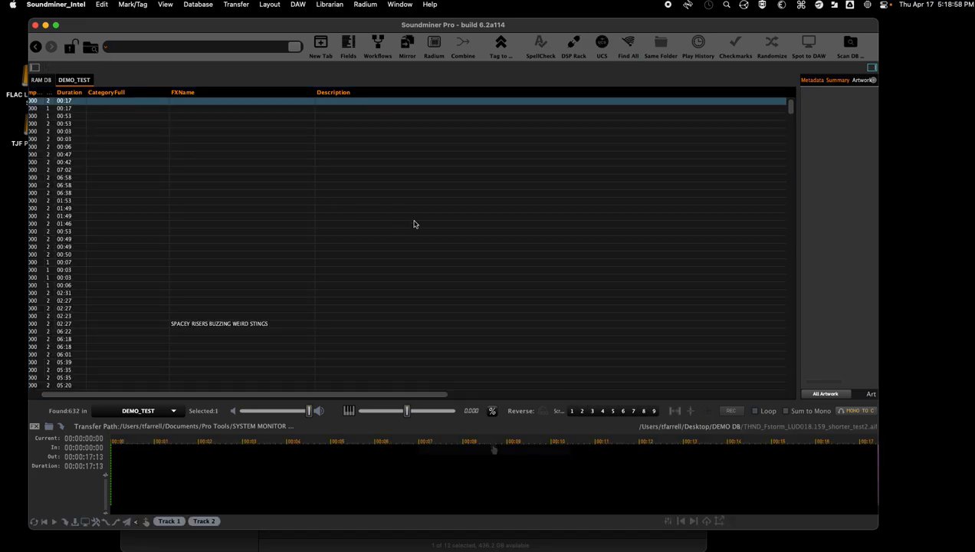
drag(305, 397, 632, 391)
click(152, 47)
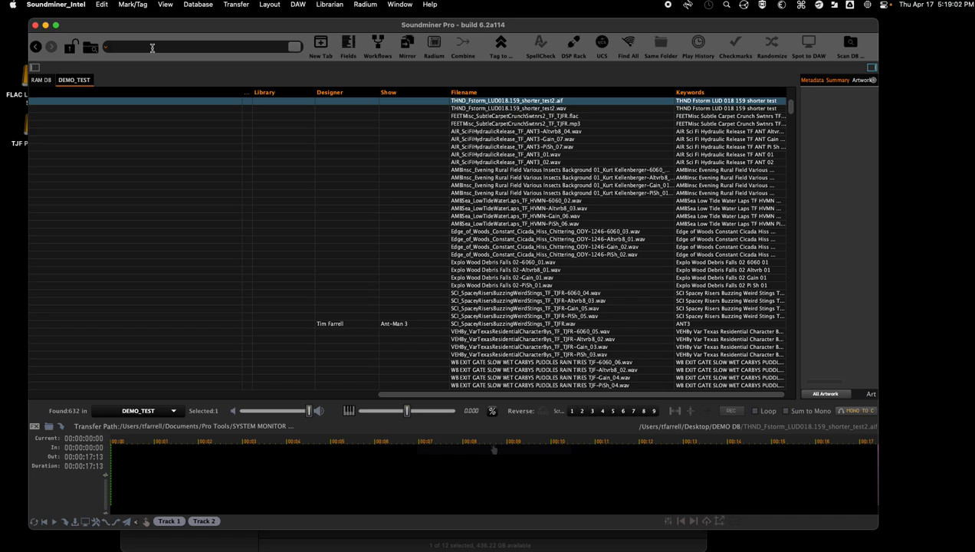
text(thunder)
key(Return)
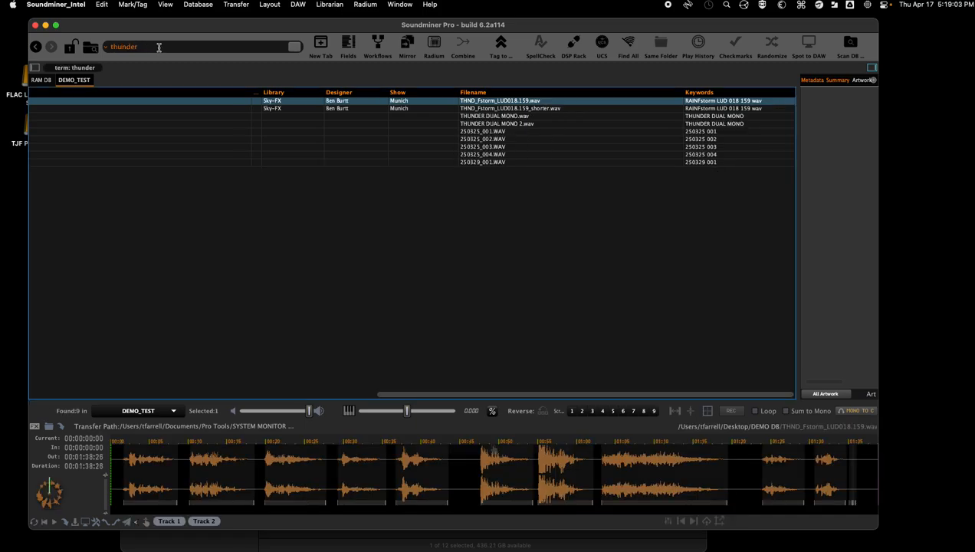
Rebuild the waveforms for THUNDER DUAL MONO.wav and THUNDER DUAL MONO 2.wav
click(493, 124)
shift+click(492, 117)
right_click(492, 117)
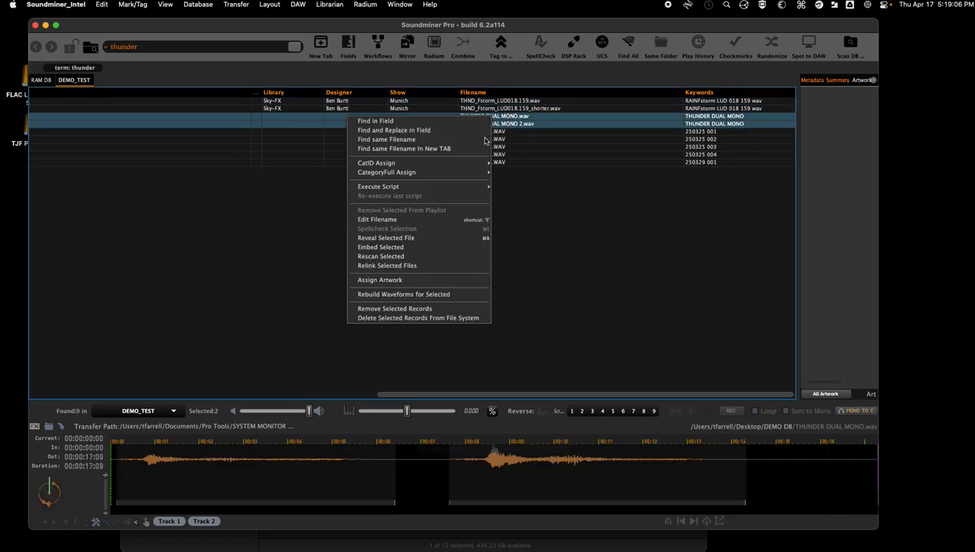
click(398, 295)
Check the rebuilt waveforms of both THUNDER DUAL MONO files and play THUNDER DUAL MONO.wav
click(476, 141)
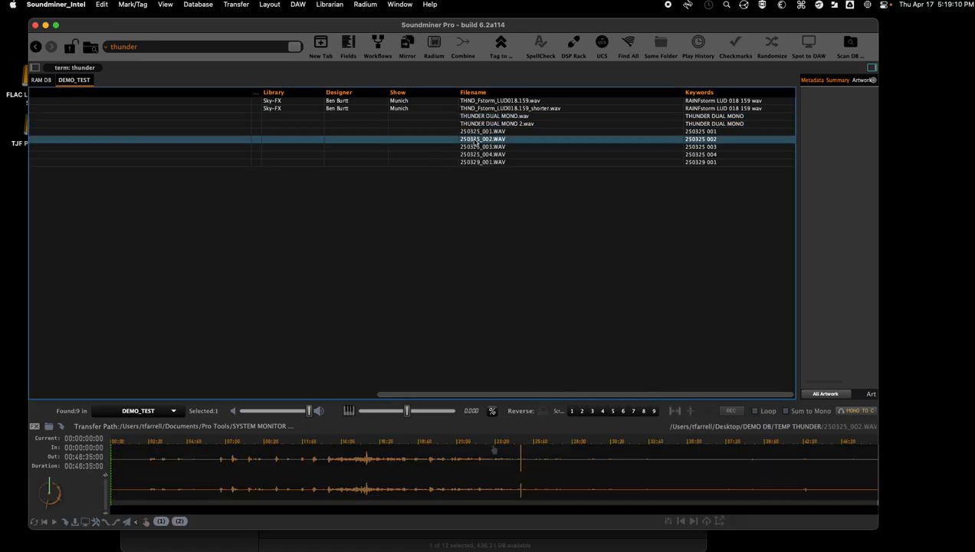
click(470, 117)
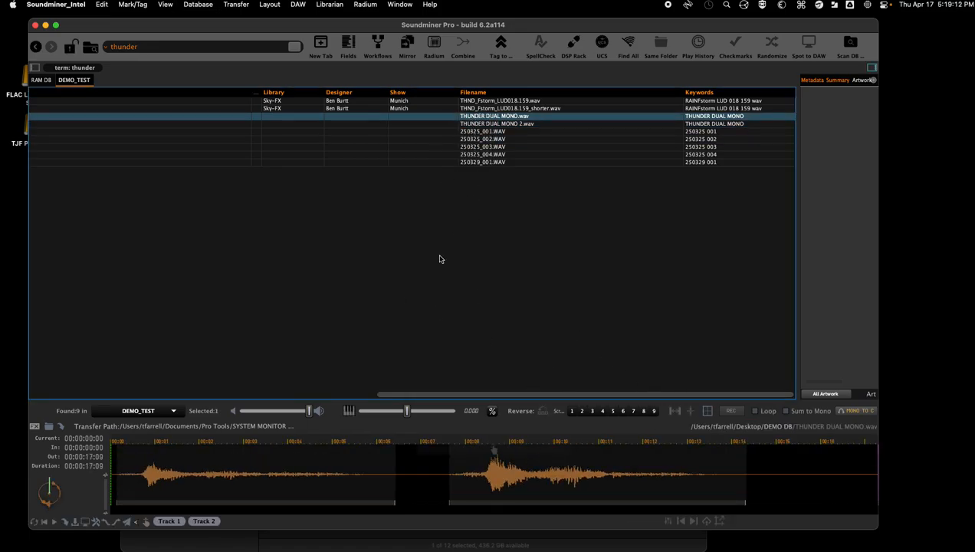
click(54, 521)
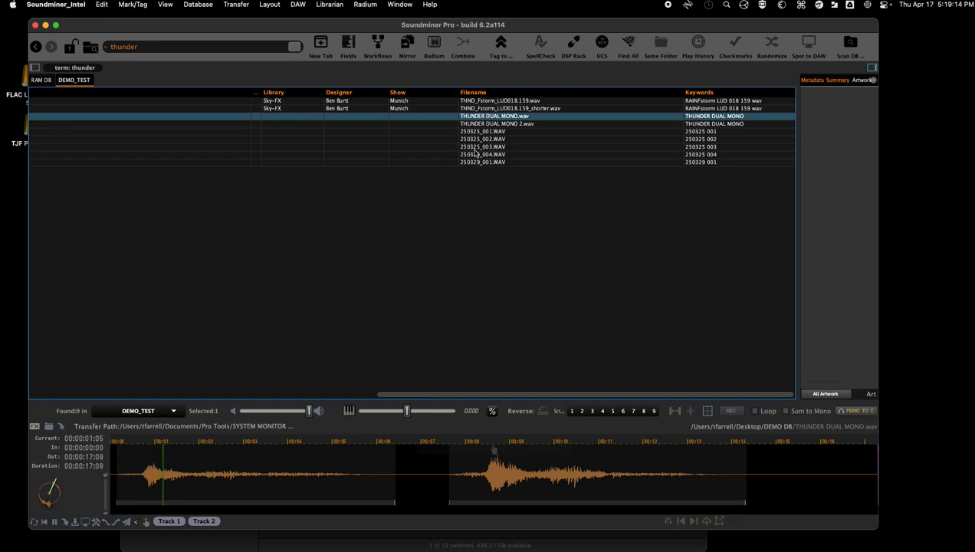
click(491, 123)
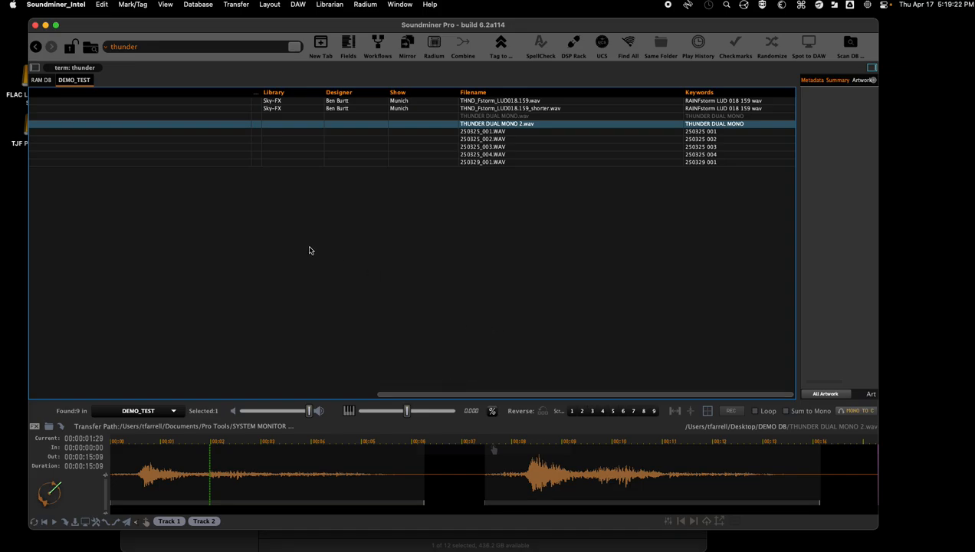
Switch to SMDB Companion, dismiss the dual mono conversion message, and move the window up toward the screen's upper edge
mouse_move(311, 548)
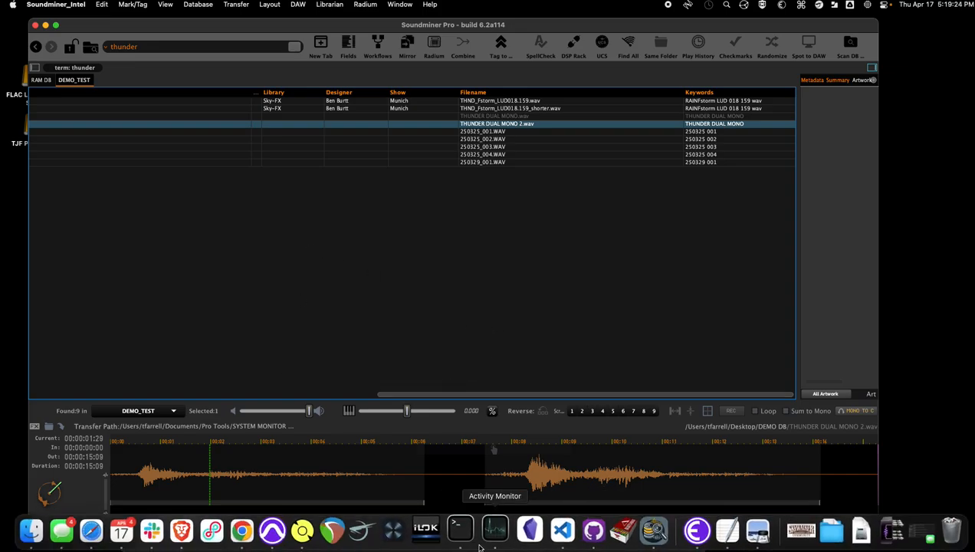
click(643, 530)
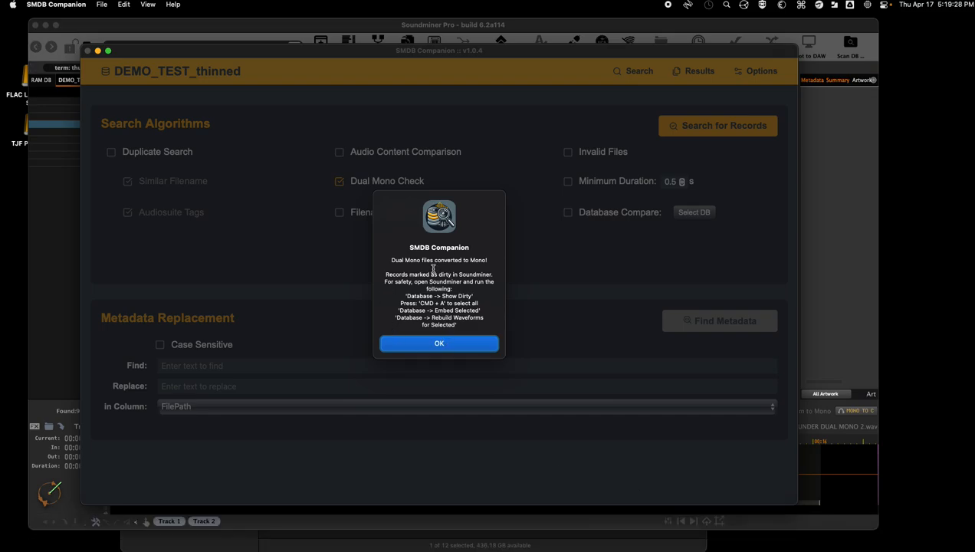
click(430, 345)
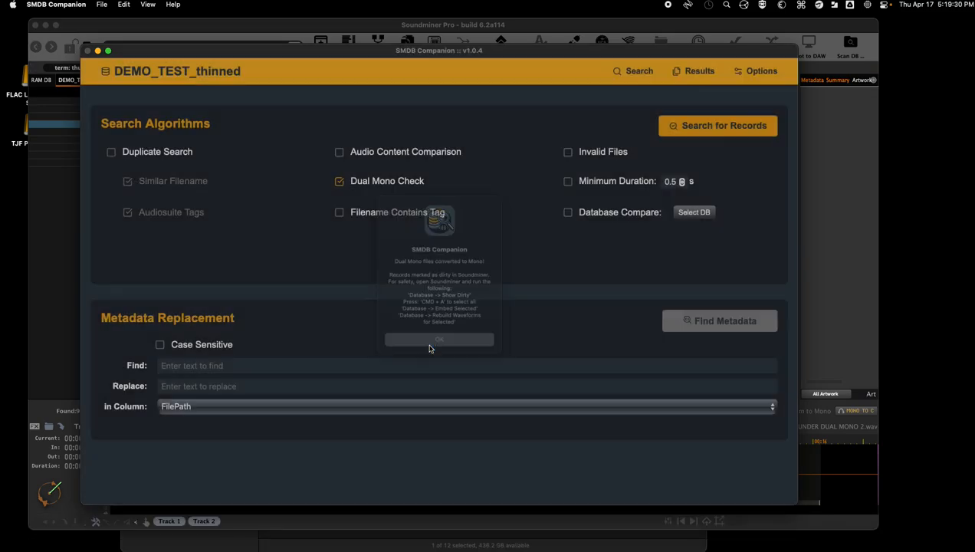
drag(335, 55, 307, 27)
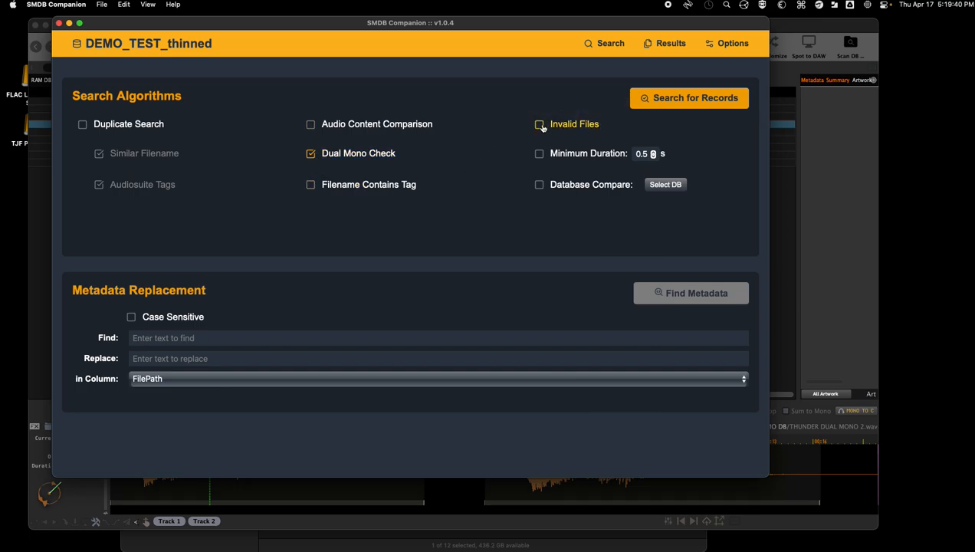
Switch to Soundminer to review the Live Relink preferences in the application settings, and close the settings
click(44, 274)
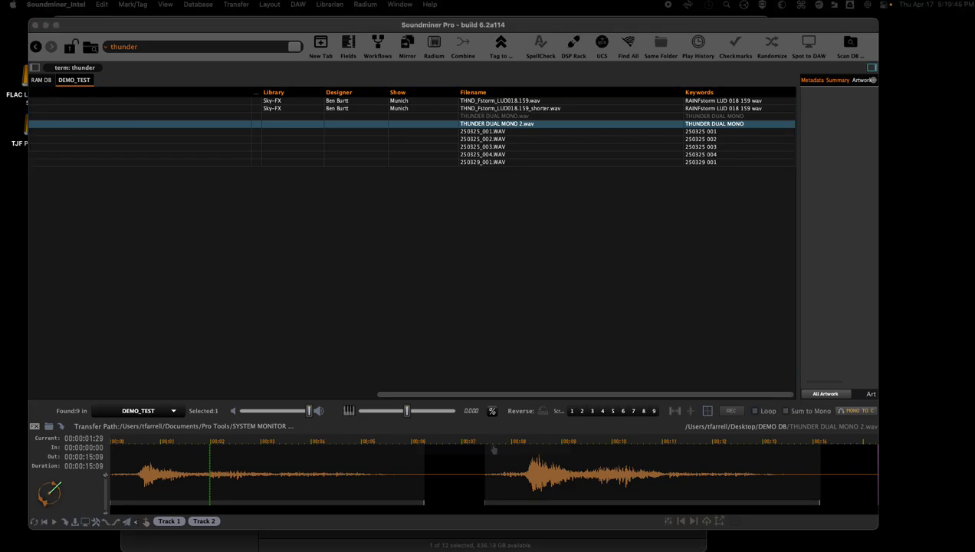
click(105, 179)
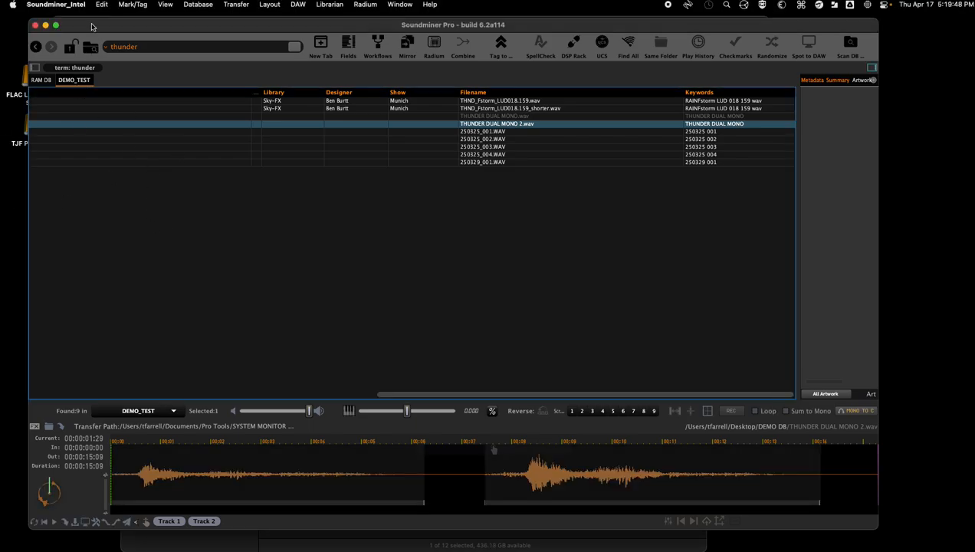
click(75, 5)
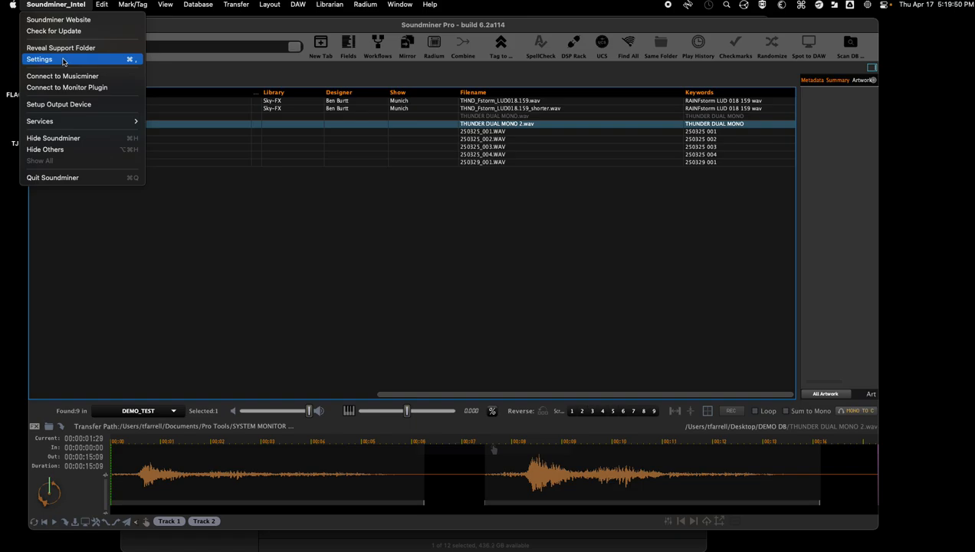
click(65, 60)
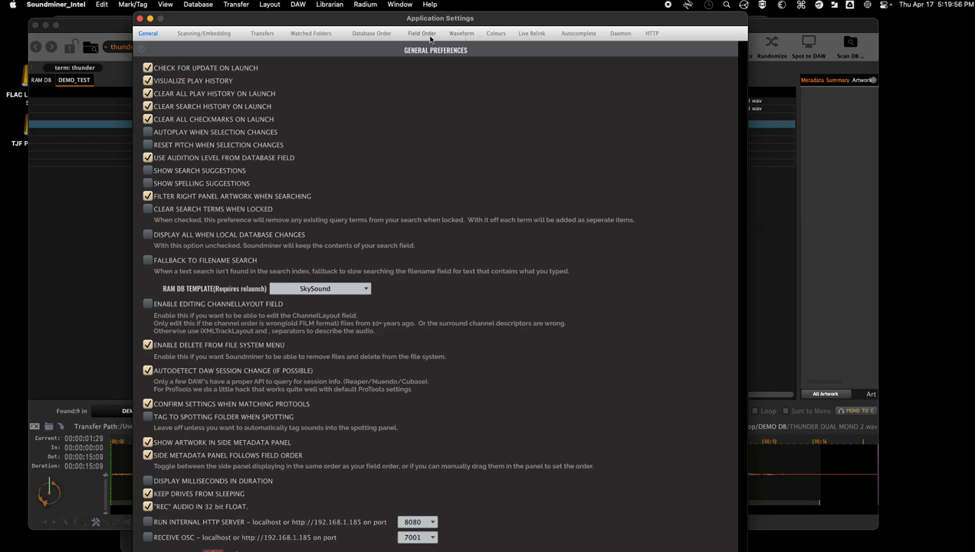
click(531, 34)
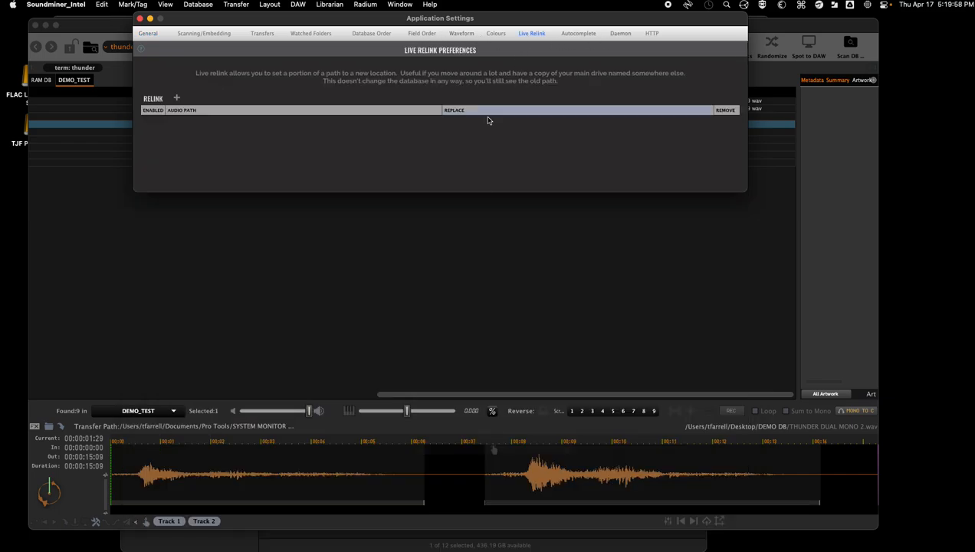
click(139, 19)
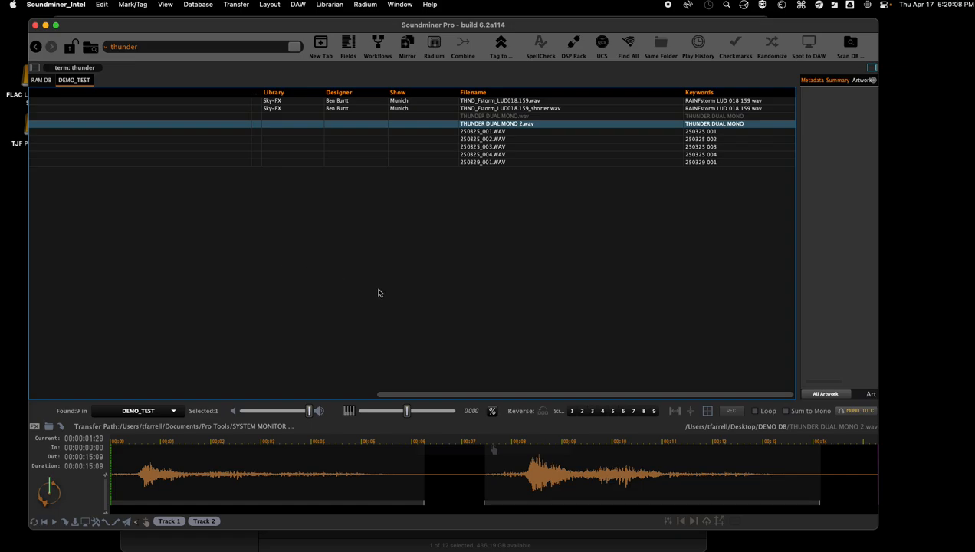
Switch to SMDB Companion and review the columns available for Metadata Replacement, leaving FilePath selected
mouse_move(333, 541)
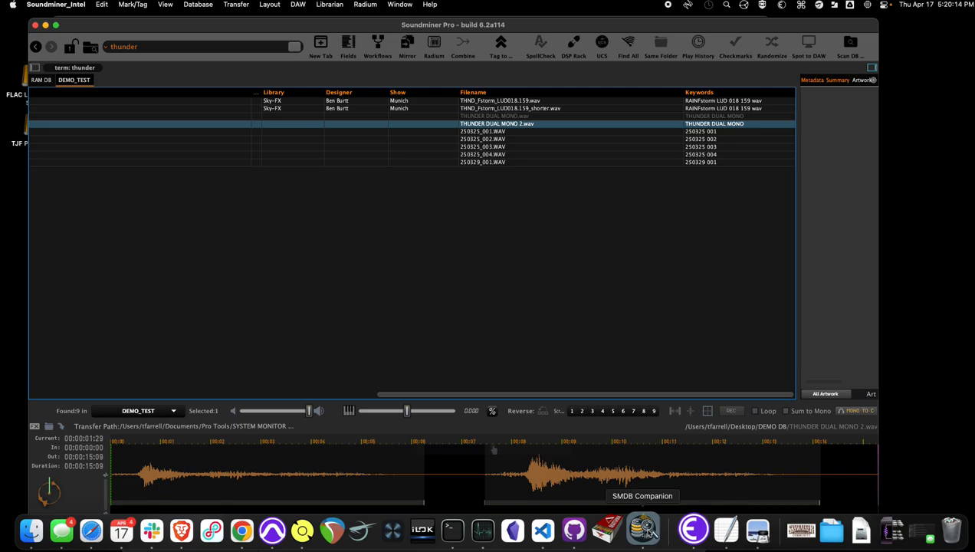
click(644, 527)
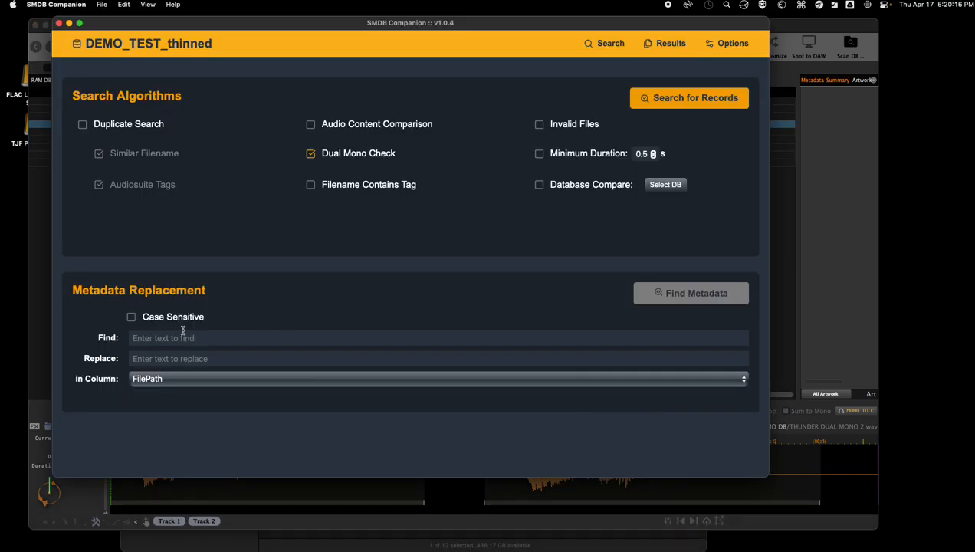
click(164, 379)
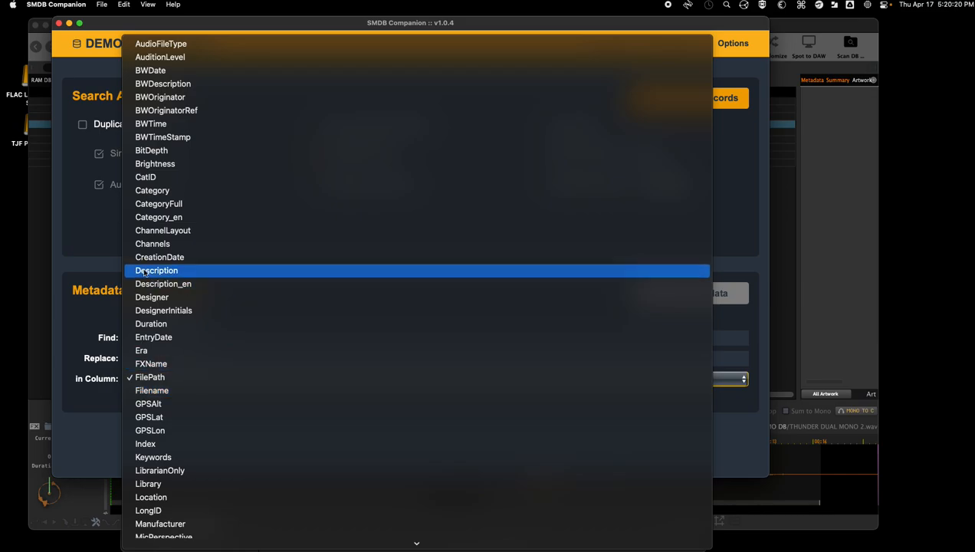
click(90, 442)
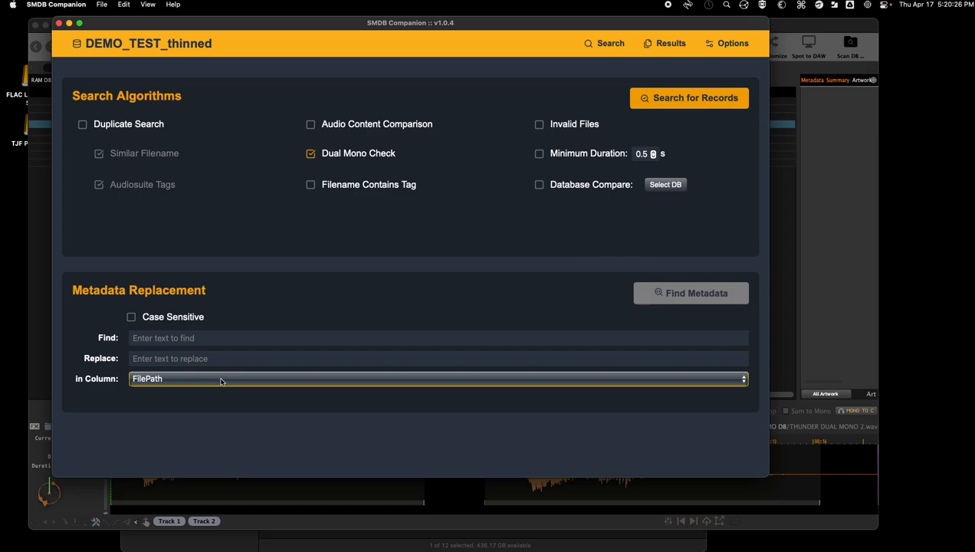
Find the metadata text "van" in the FilePath column, with "Arrow" as the replacement text
click(164, 338)
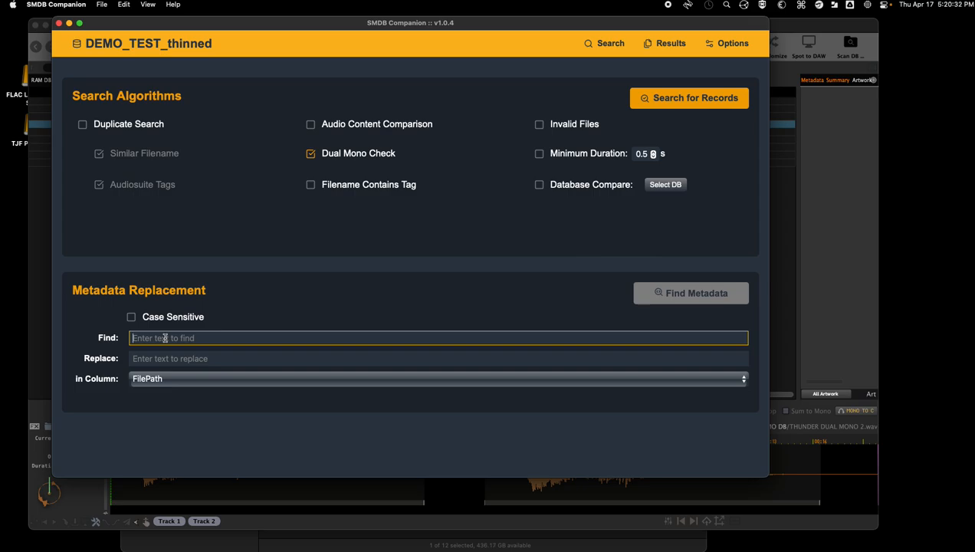
text(van)
key(Tab)
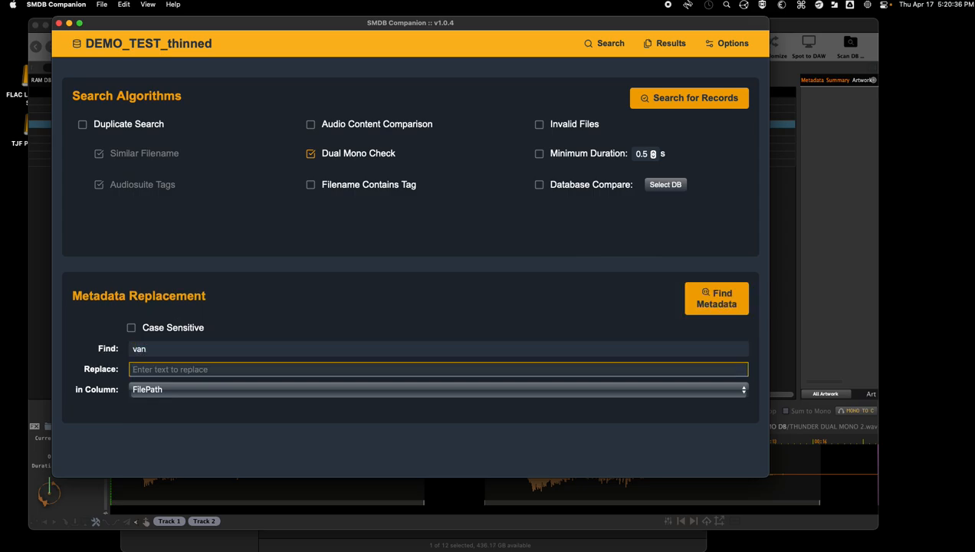
text(arrow)
click(711, 296)
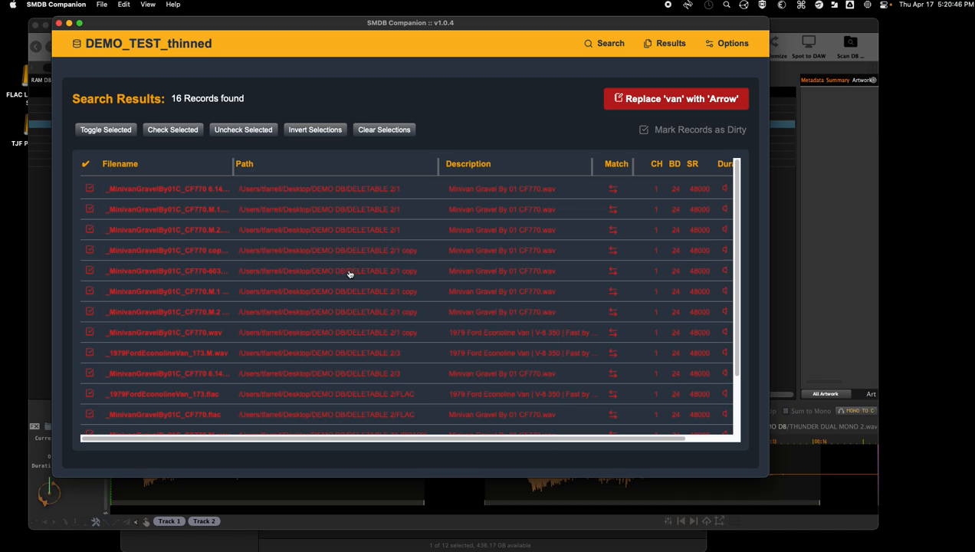
Widen the Filename column to review the matching records, start the replacement but cancel it at the confirmation, and return to the search page
drag(236, 163, 338, 182)
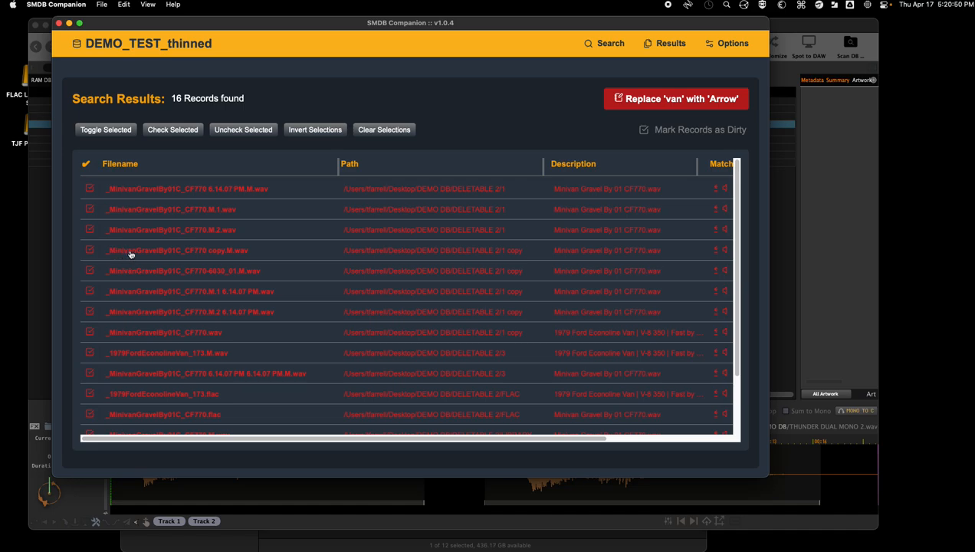
scroll(216, 314, down, 3)
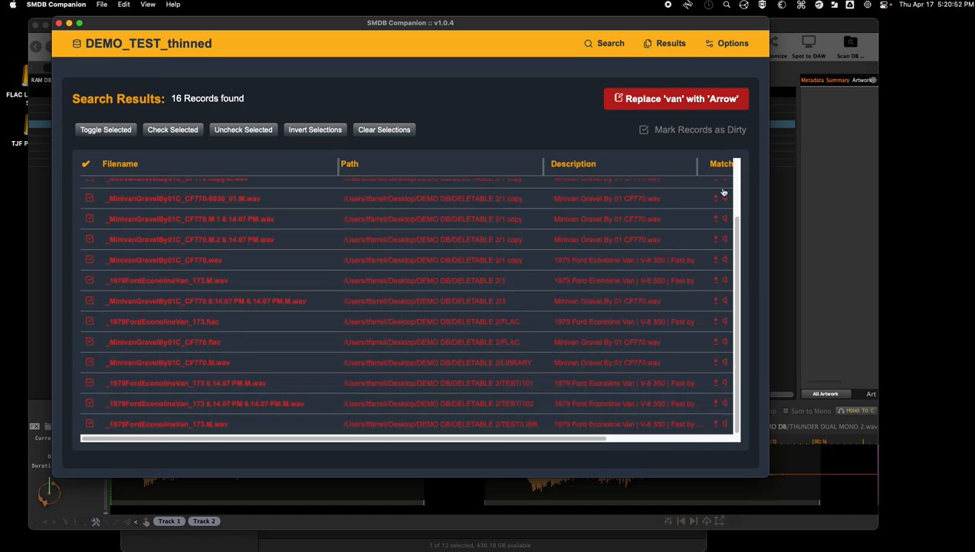
click(678, 99)
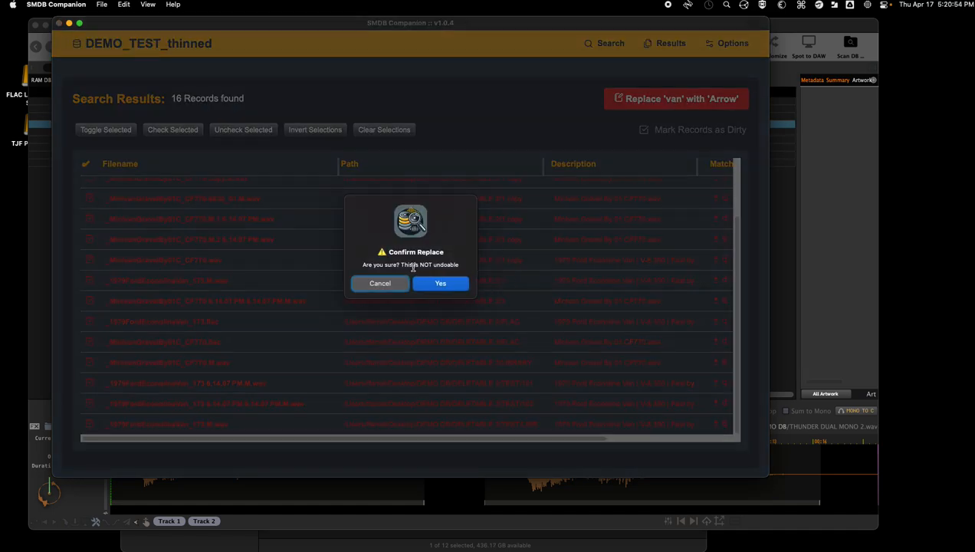
click(380, 284)
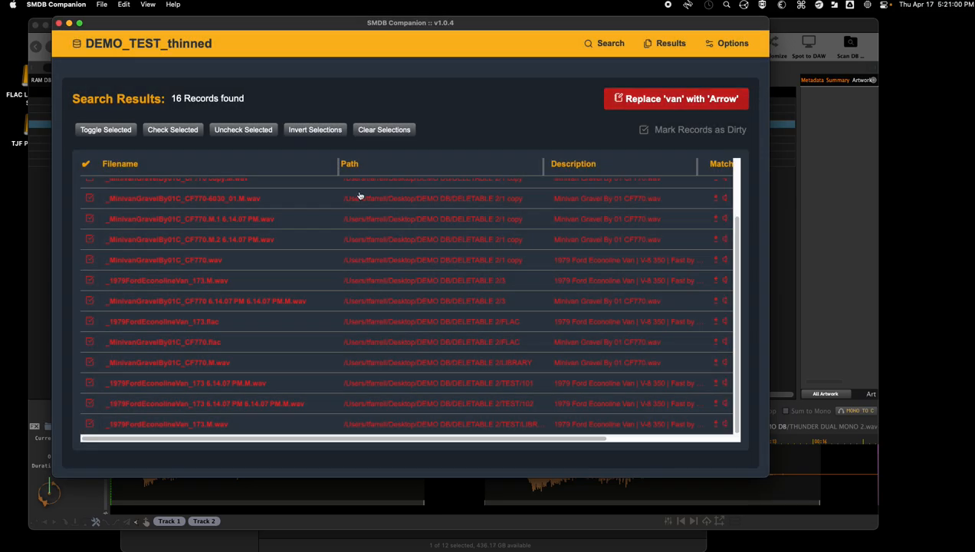
click(597, 46)
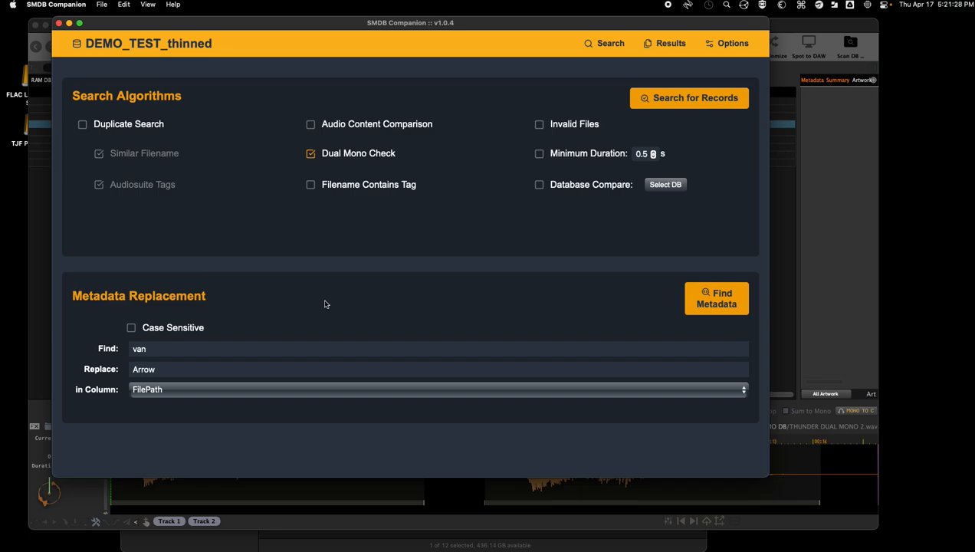
click(732, 43)
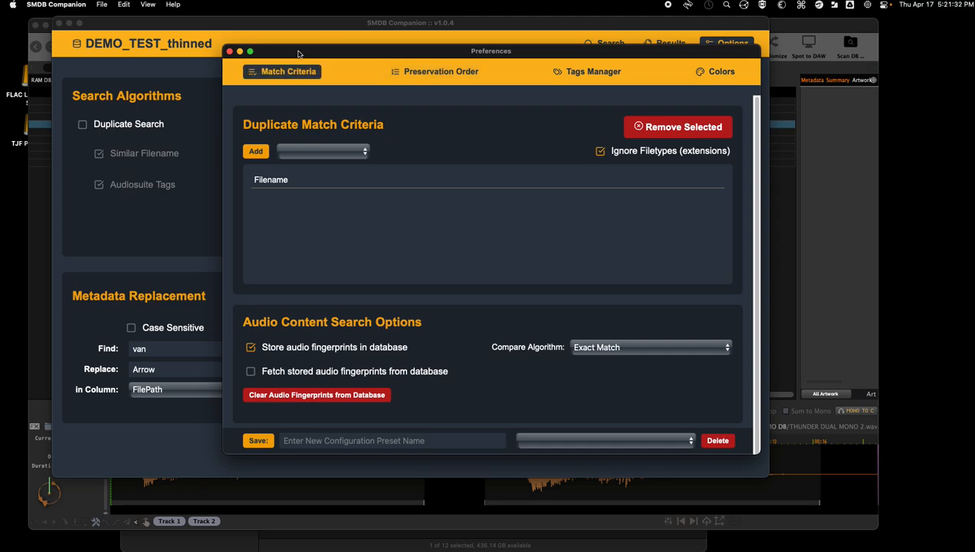
click(229, 51)
click(667, 43)
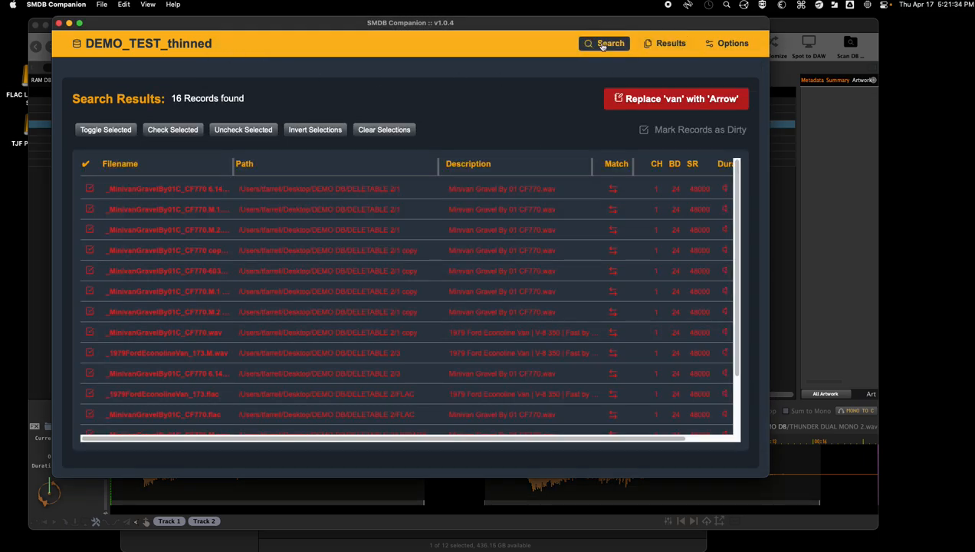
click(603, 44)
click(664, 44)
Open the preferences and load the Default preset
click(729, 43)
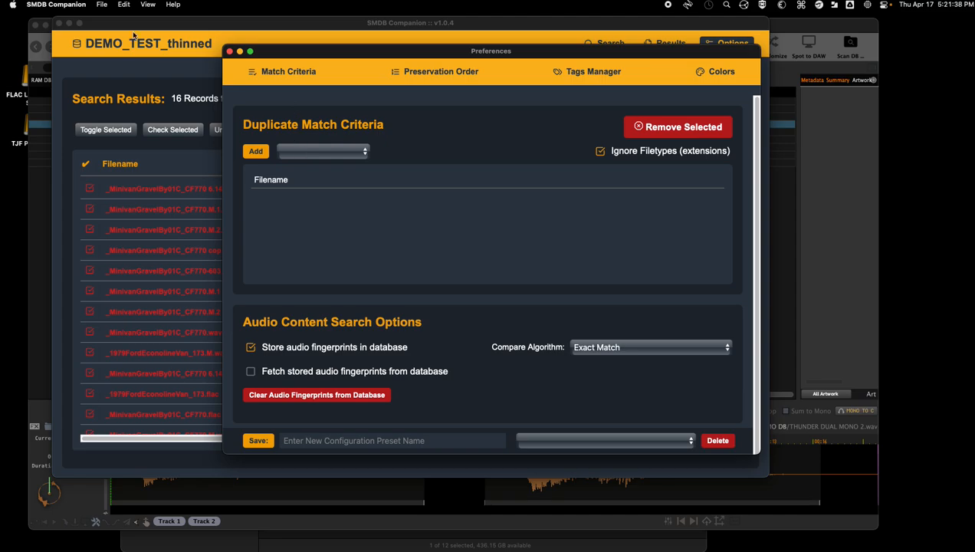
click(101, 5)
mouse_move(157, 48)
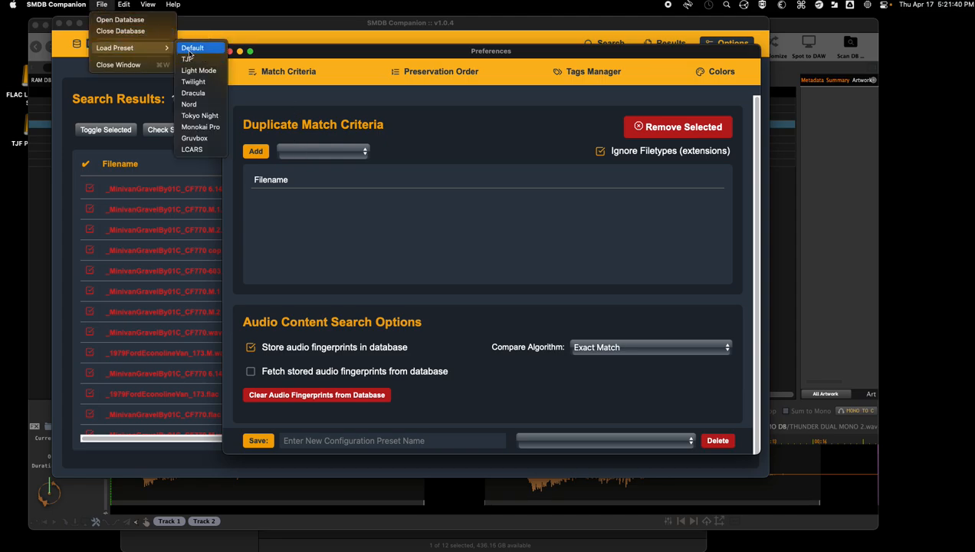
click(191, 49)
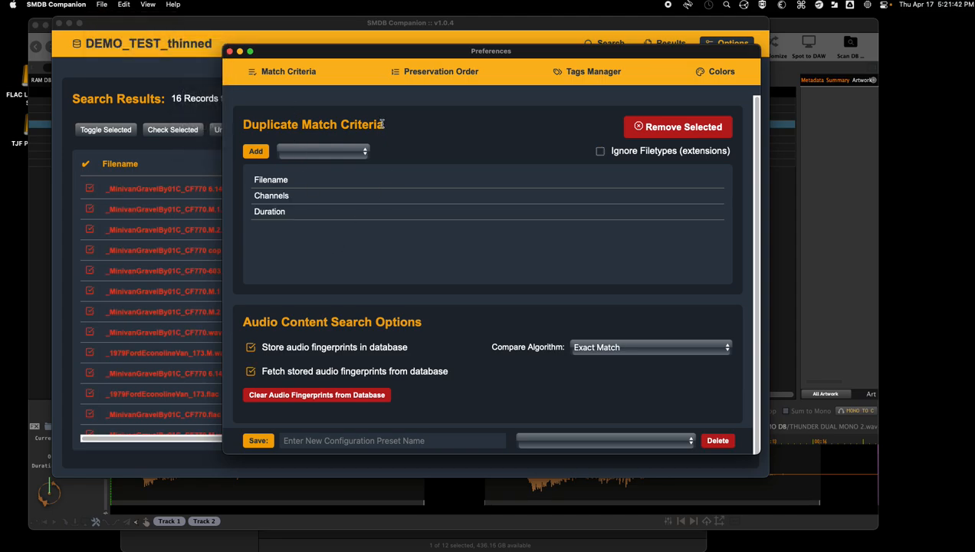
Review the Duplicate Selection Logic rules of the preservation order, and close the preferences
click(424, 77)
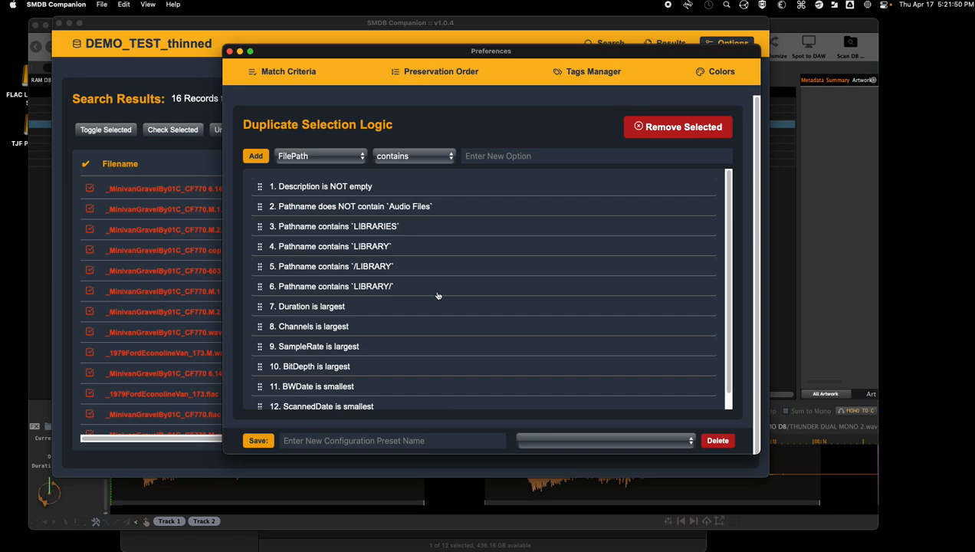
scroll(438, 295, down, 3)
scroll(438, 297, up, 3)
scroll(381, 256, down, 1)
scroll(377, 299, up, 1)
click(229, 51)
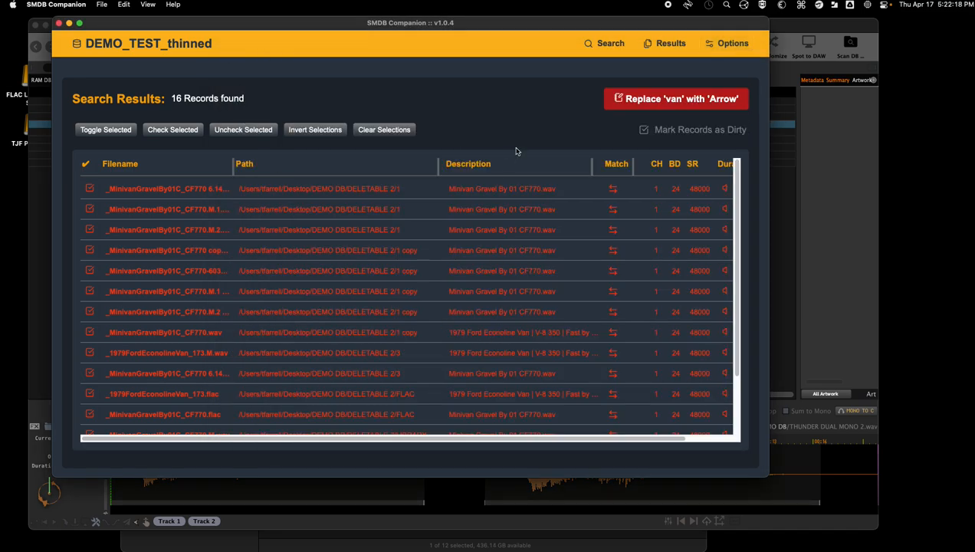
Search for records using only Duplicate Search, and check the Duplicate Match Criteria in the preferences
click(609, 44)
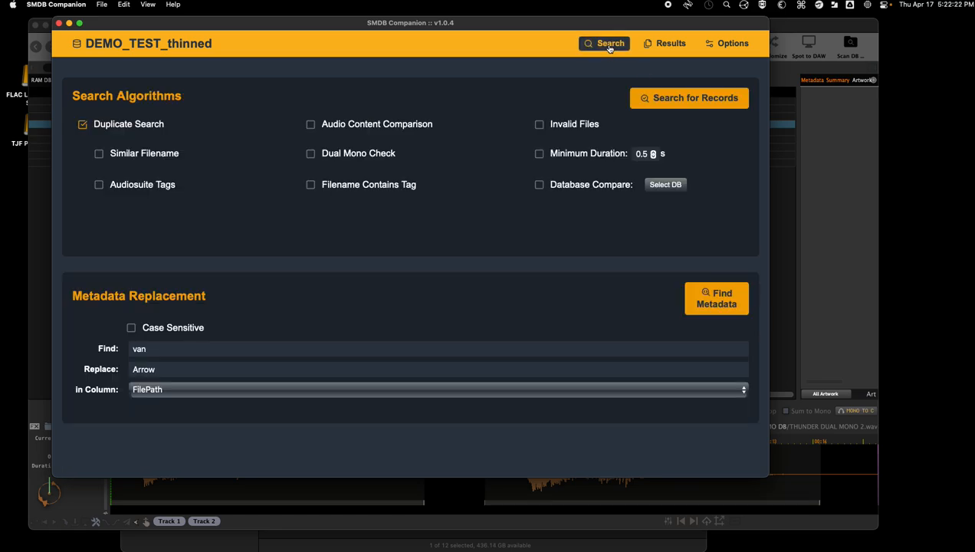
click(680, 102)
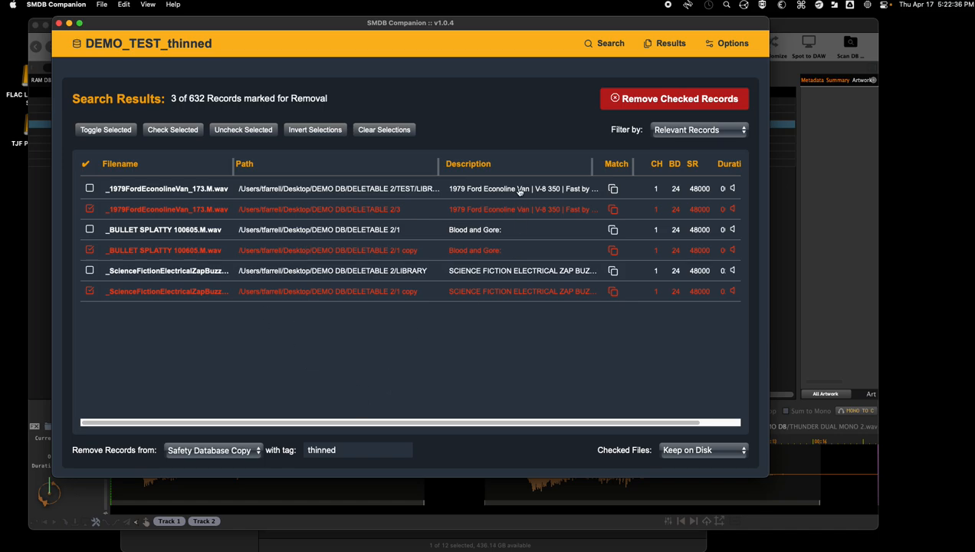
click(726, 42)
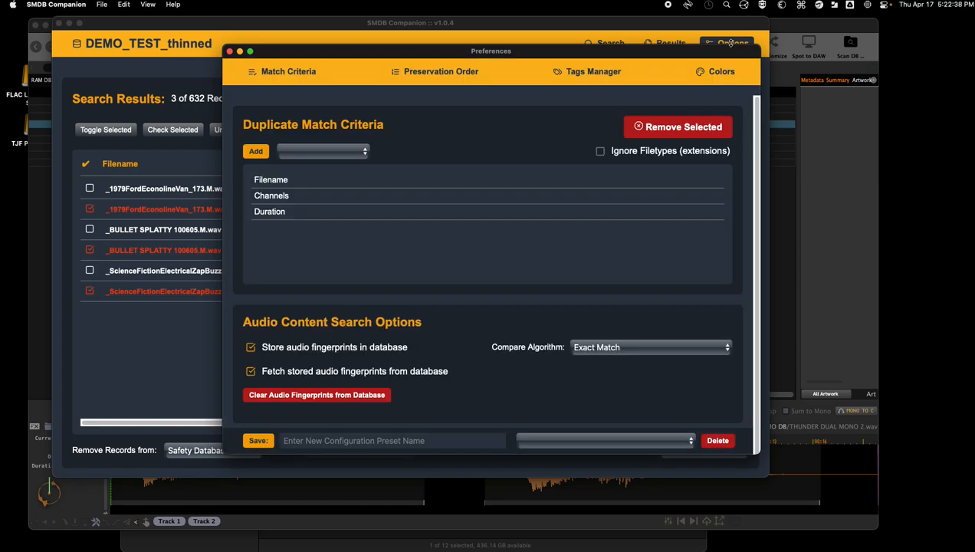
click(229, 51)
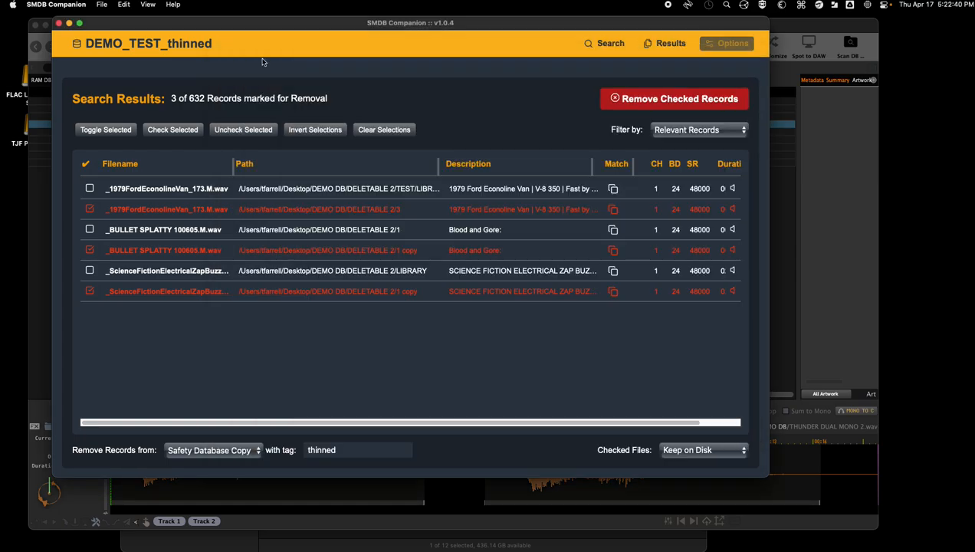
Add Audio Content Comparison to the Duplicate Search, search for records, and look through the results
click(612, 44)
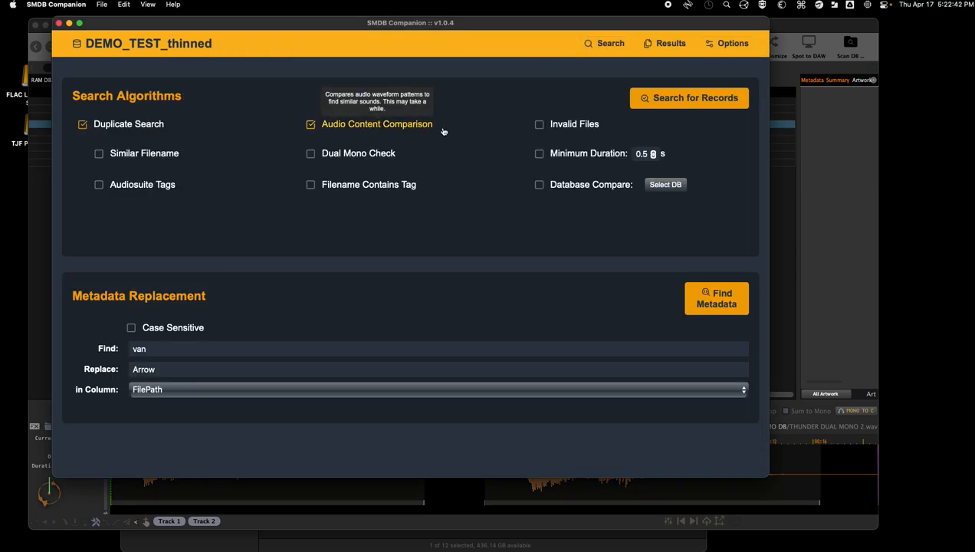
click(685, 106)
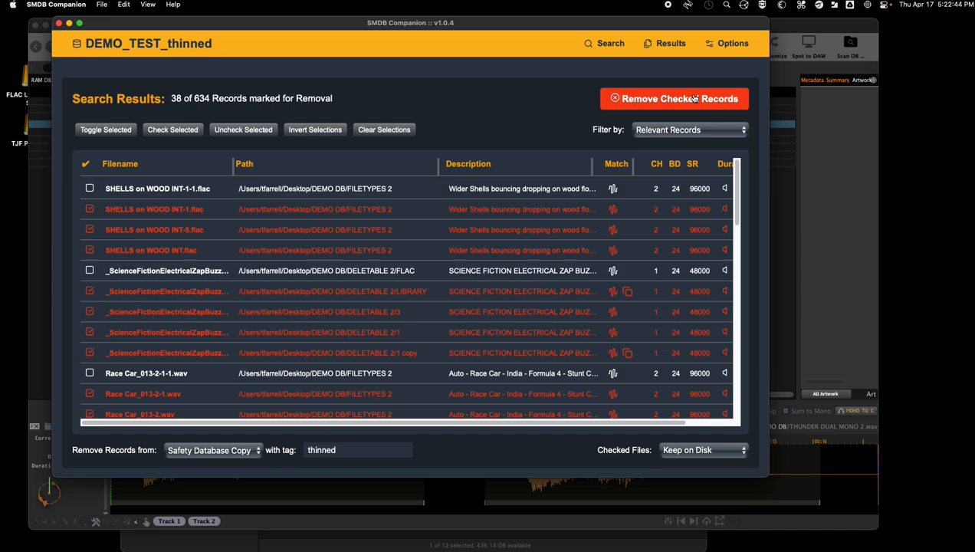
scroll(558, 281, down, 10)
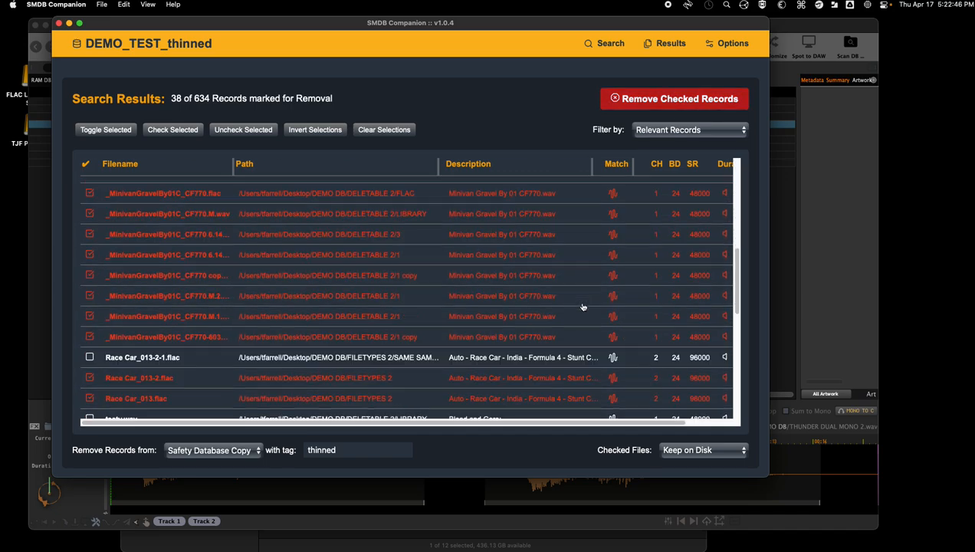
scroll(583, 306, up, 10)
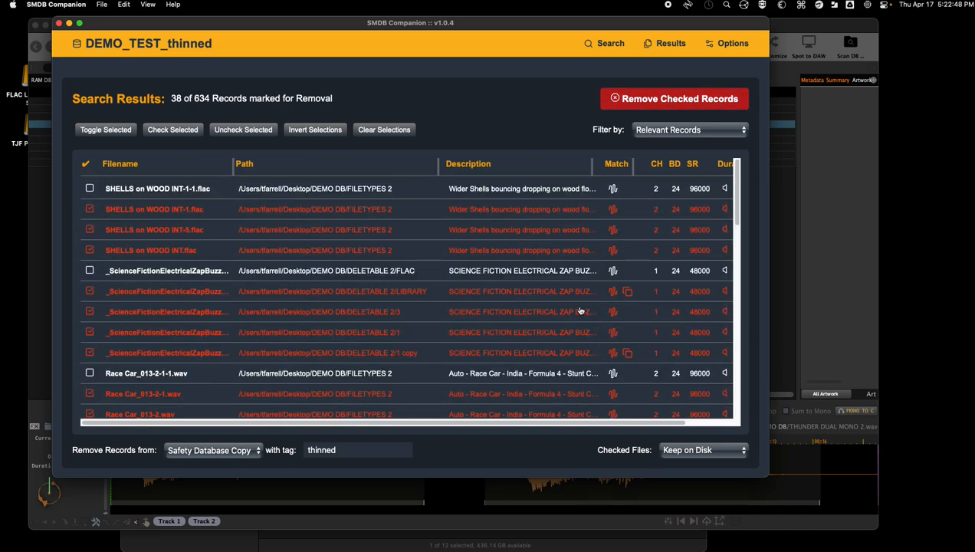